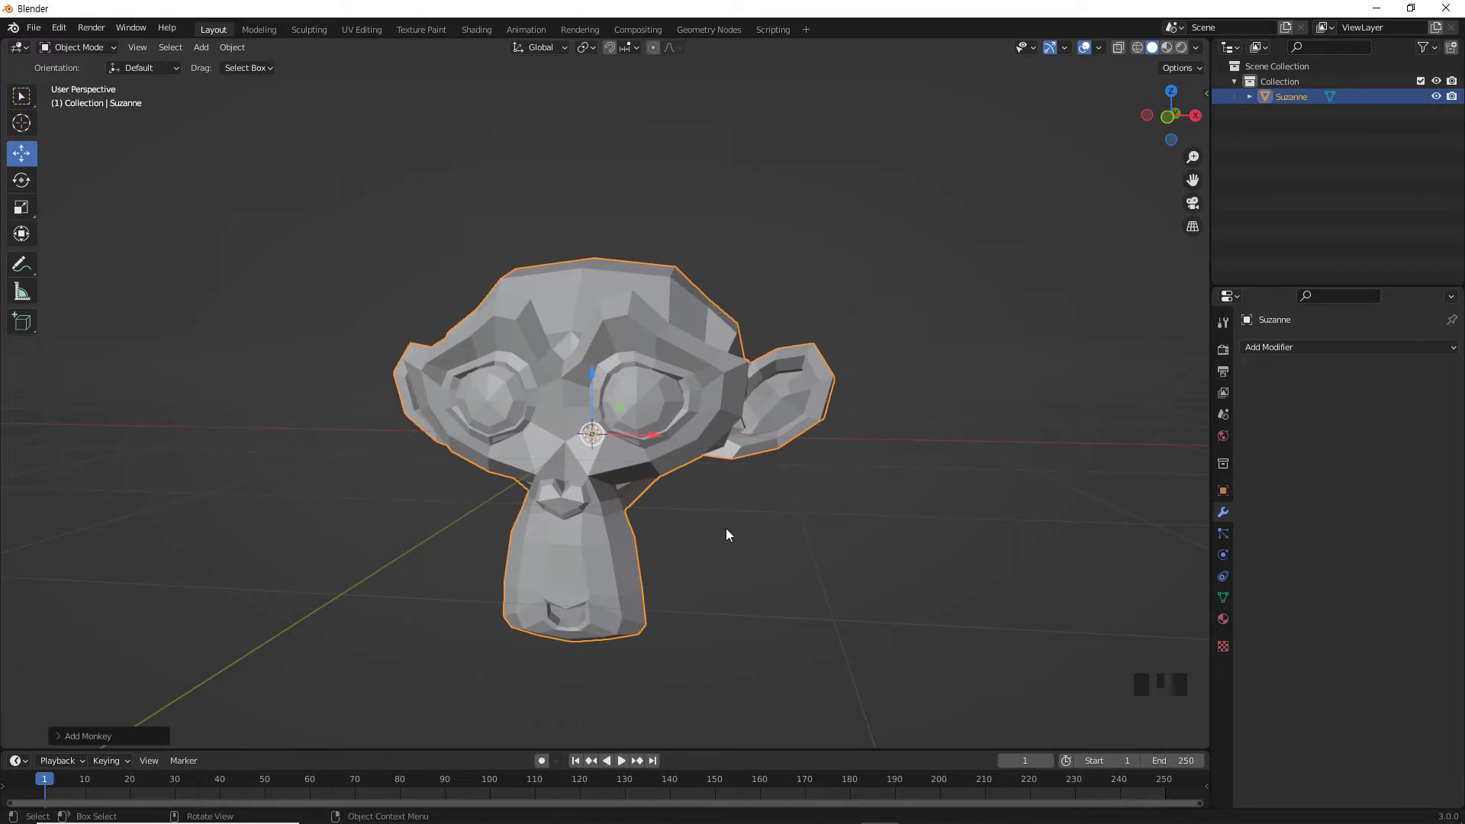
In Edit Mode, delete the vertices of the monkey head's negative-X half using a see-through front view, and return to Object Mode.
key("Tab")
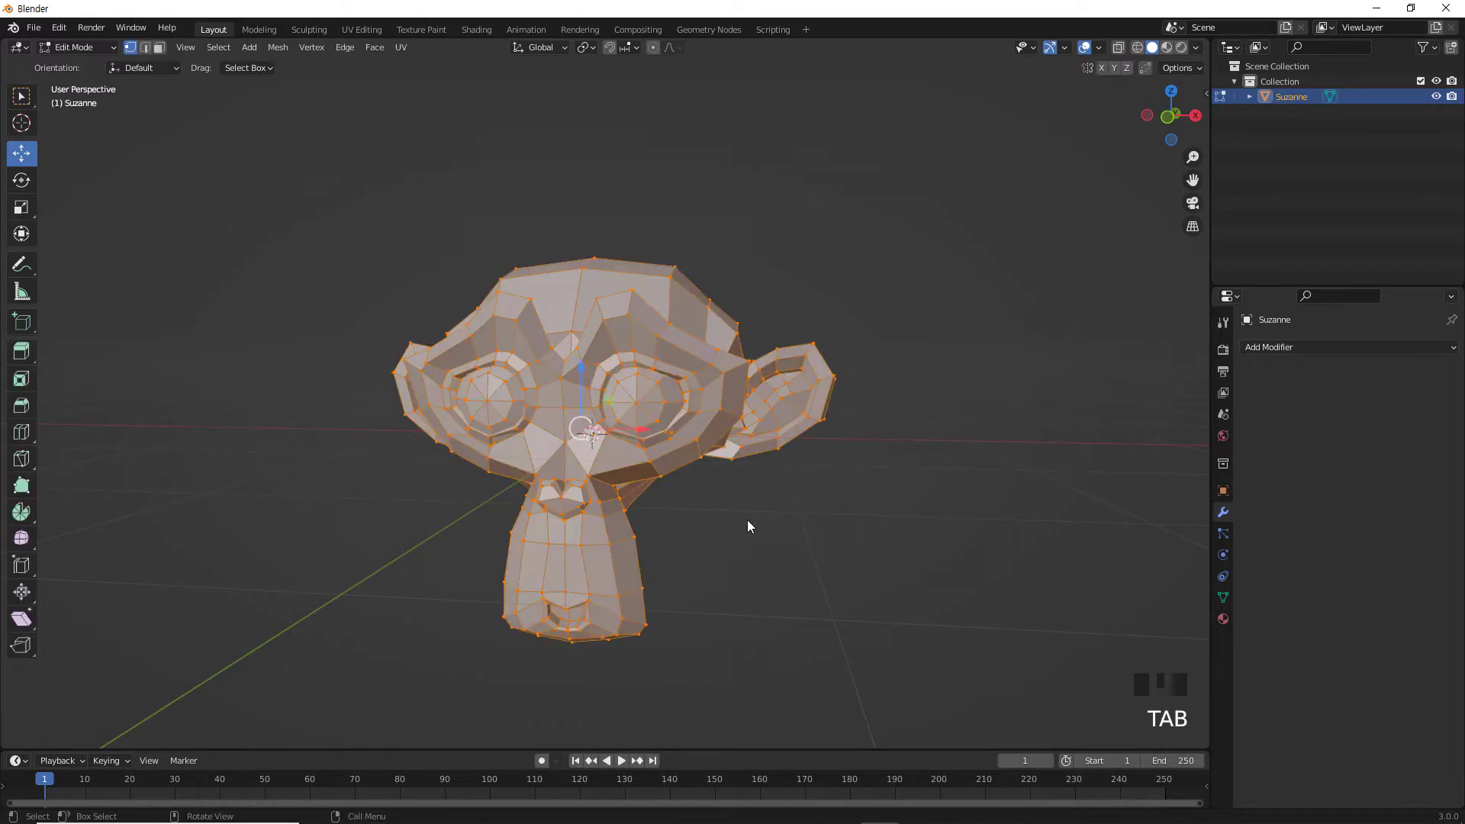
key("KP_1")
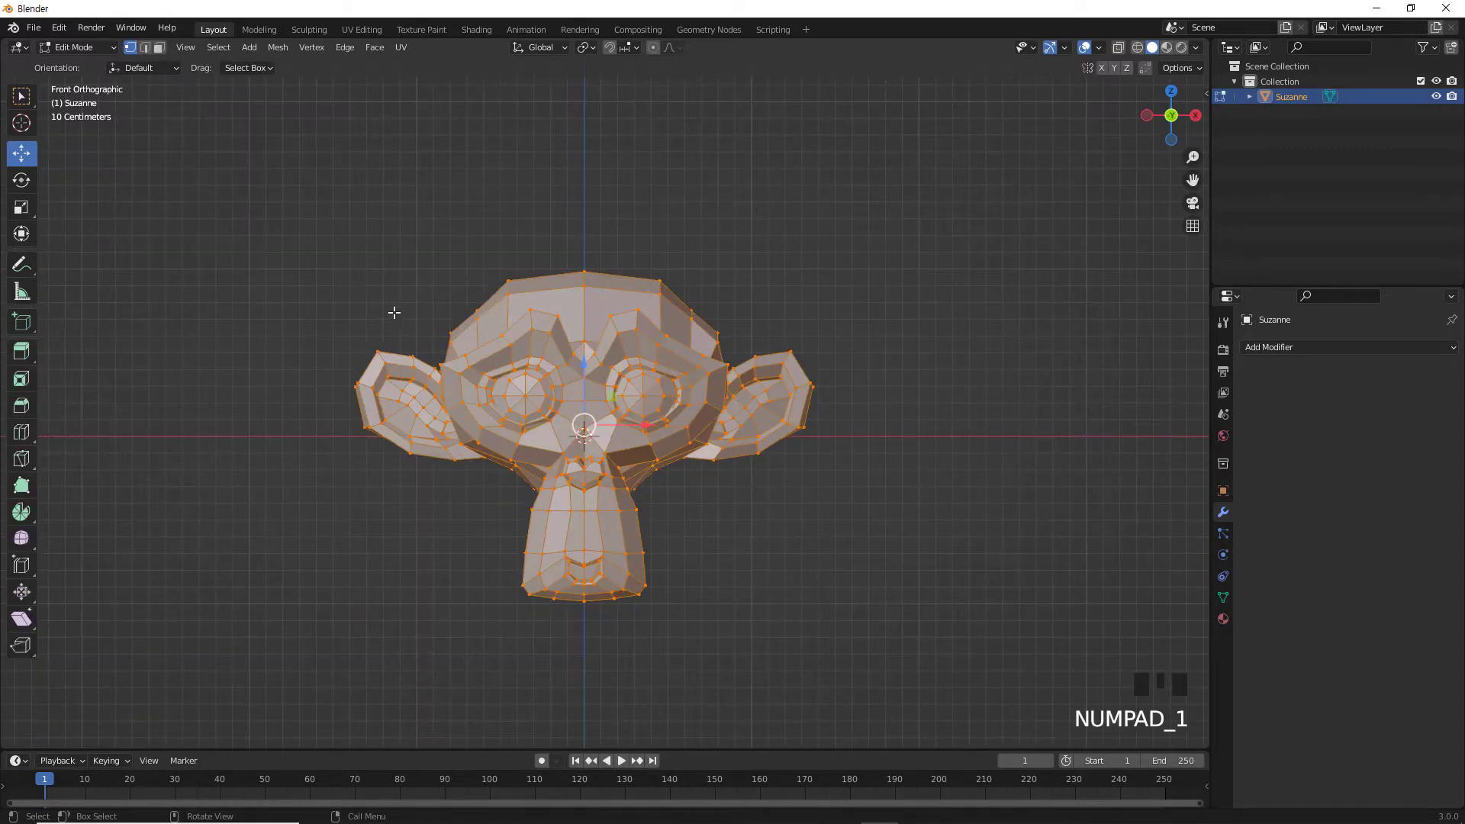
key("shift+z")
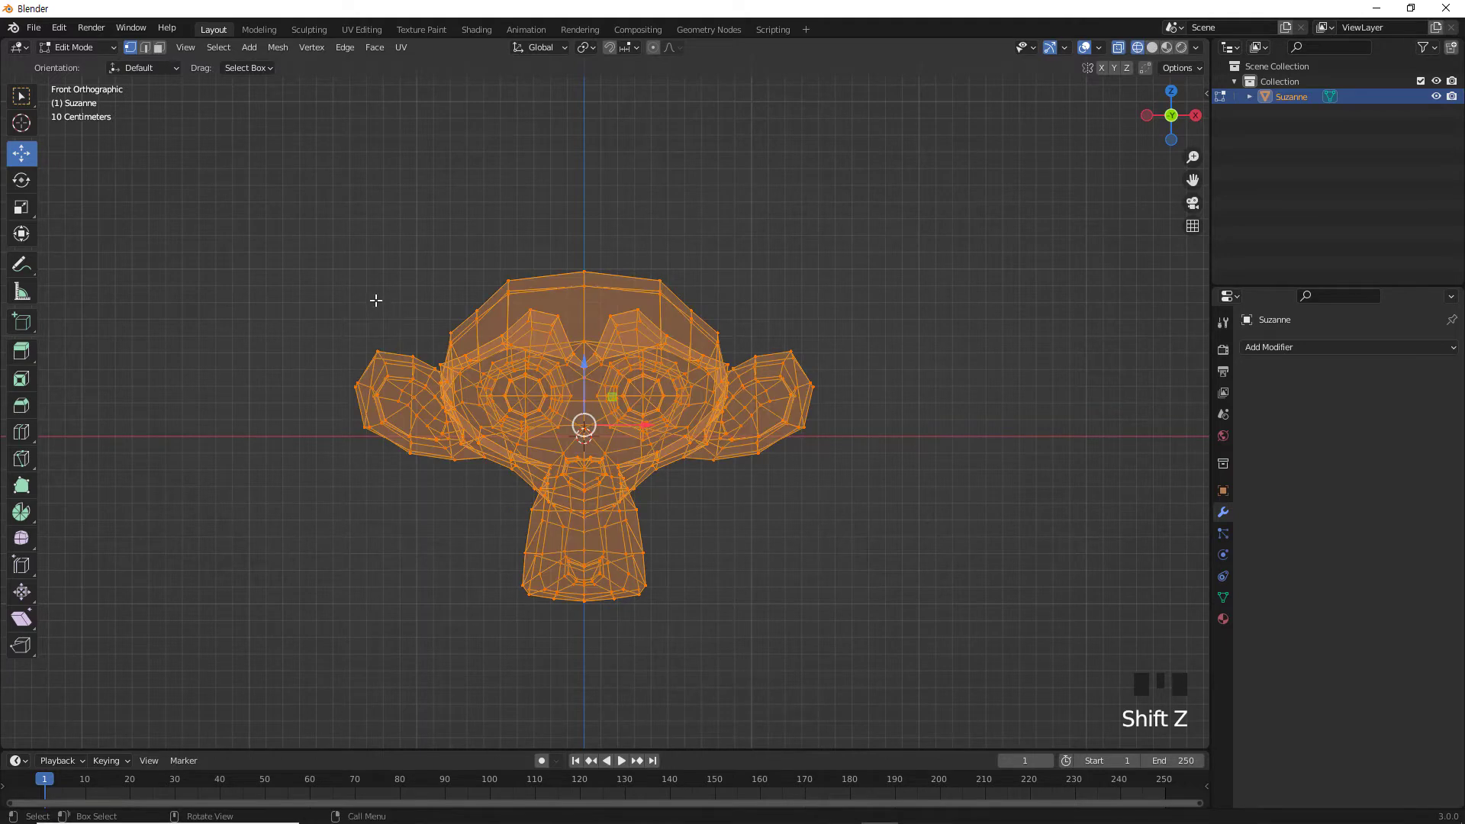
left_click_drag(324, 199, 579, 663)
key("Delete")
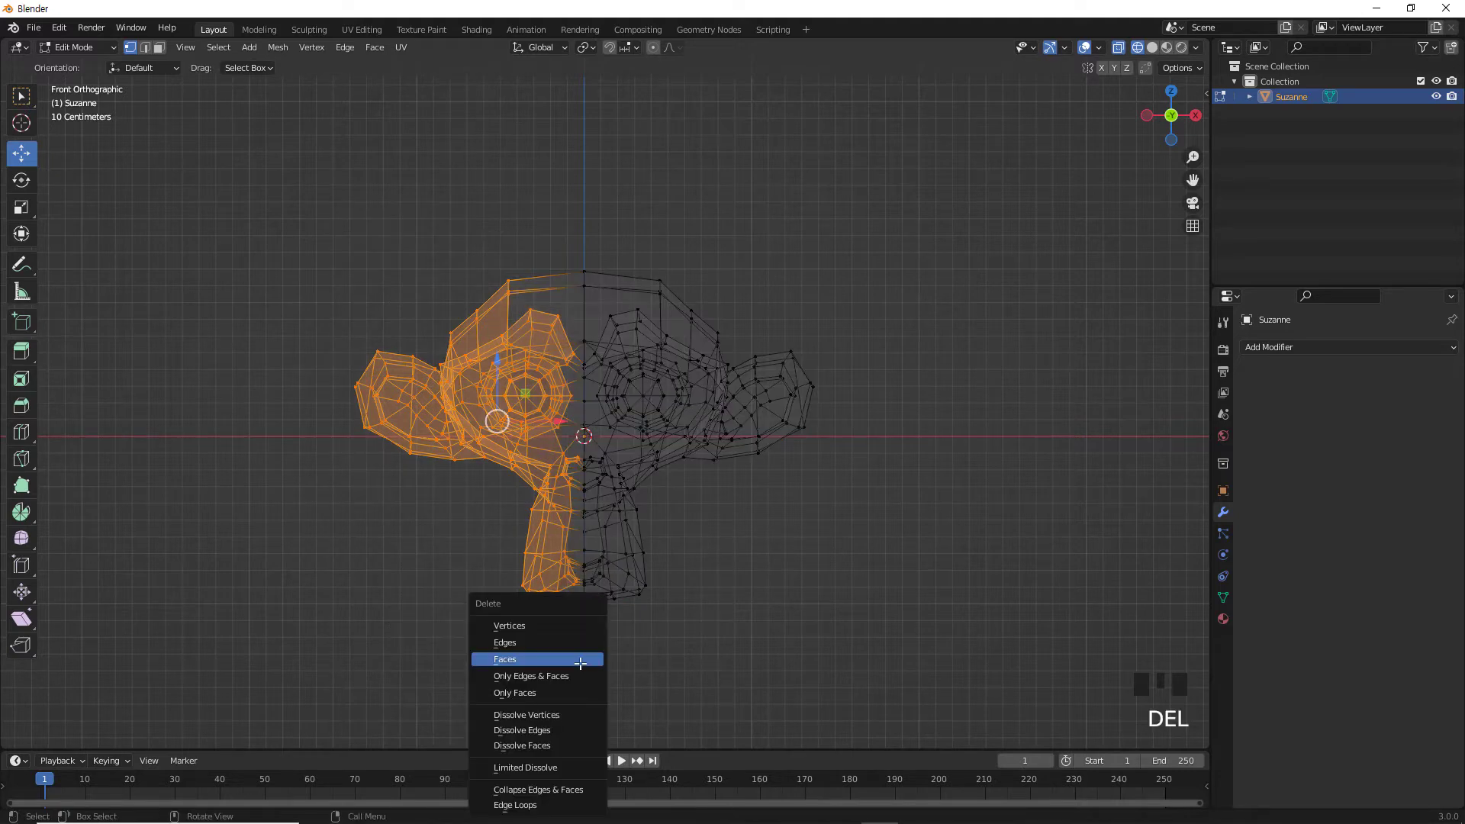
left_click(570, 621)
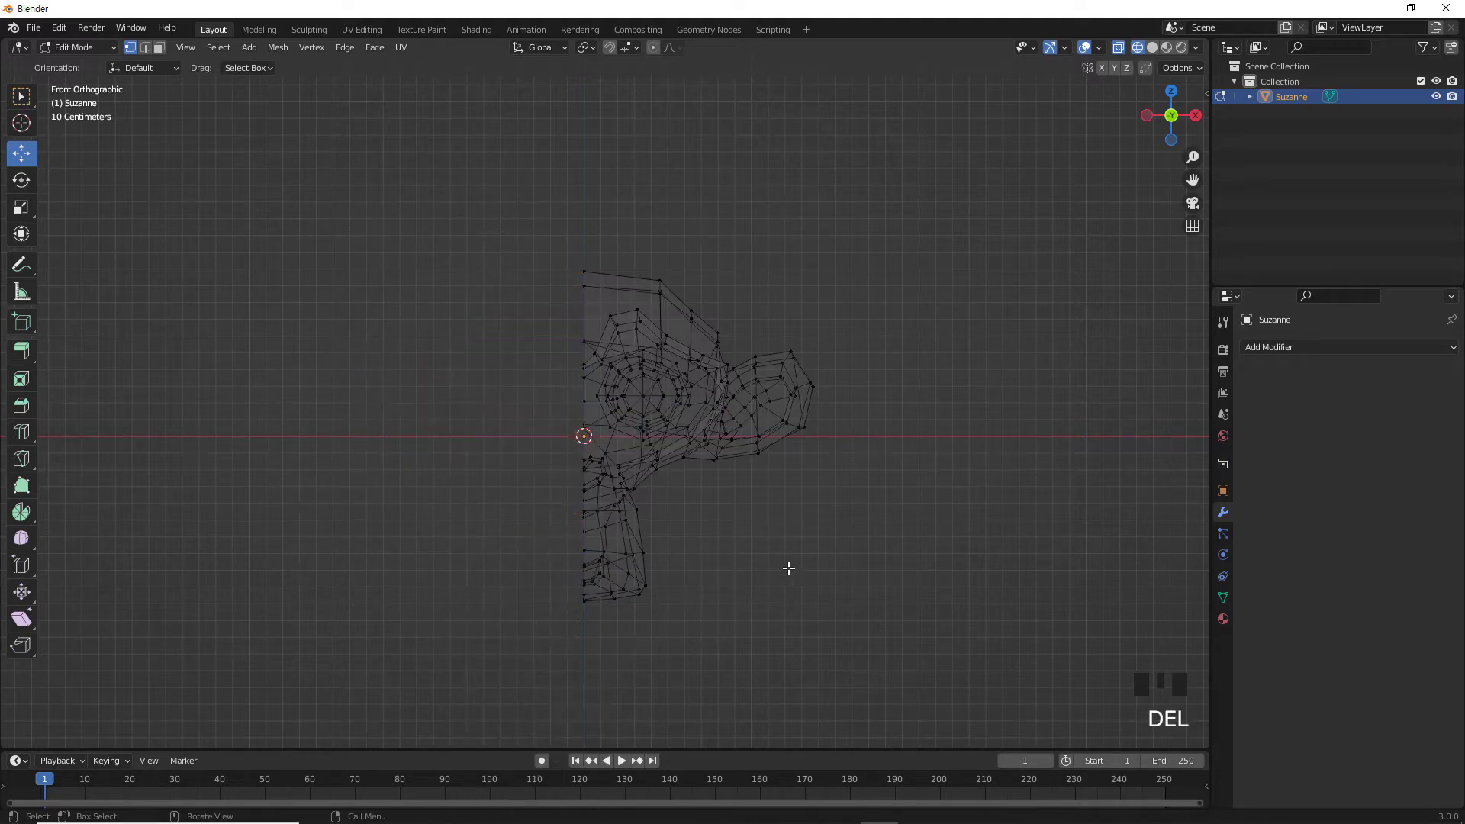
key("shift+z")
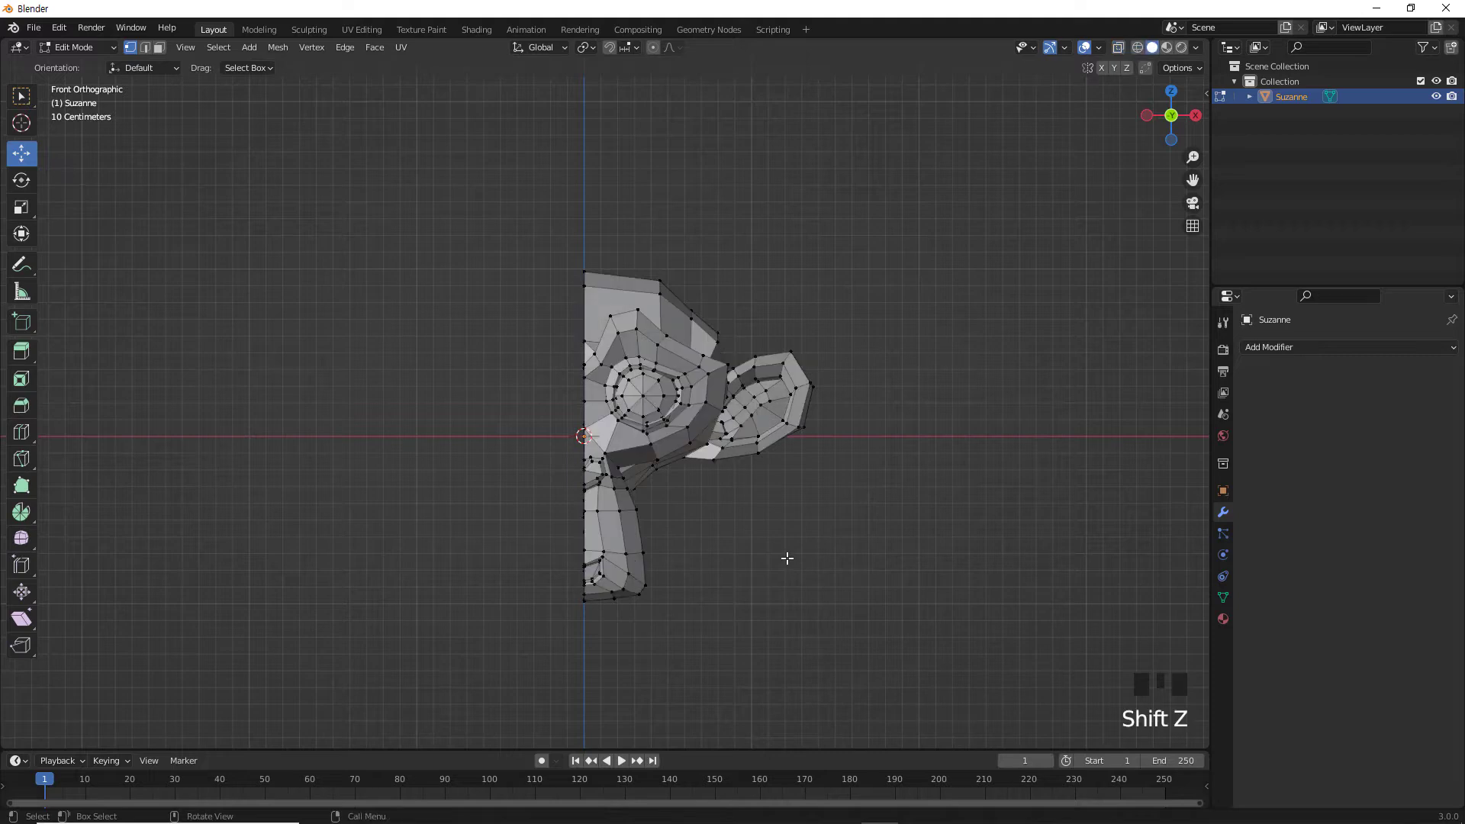
mouse_move(785, 560)
middle_mouse_down()
mouse_move(719, 570)
mouse_move(752, 563)
middle_mouse_up()
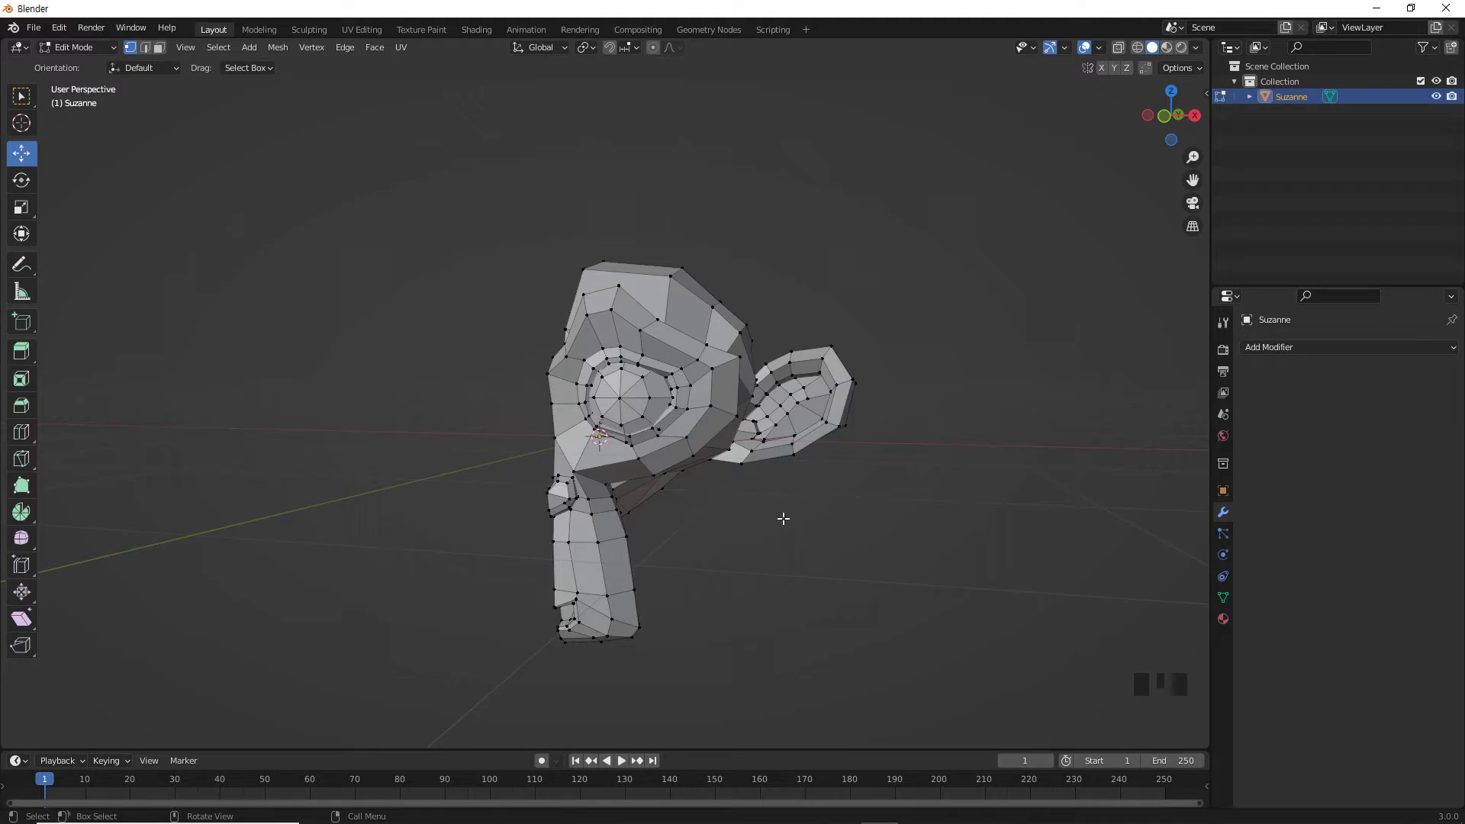
key("Tab")
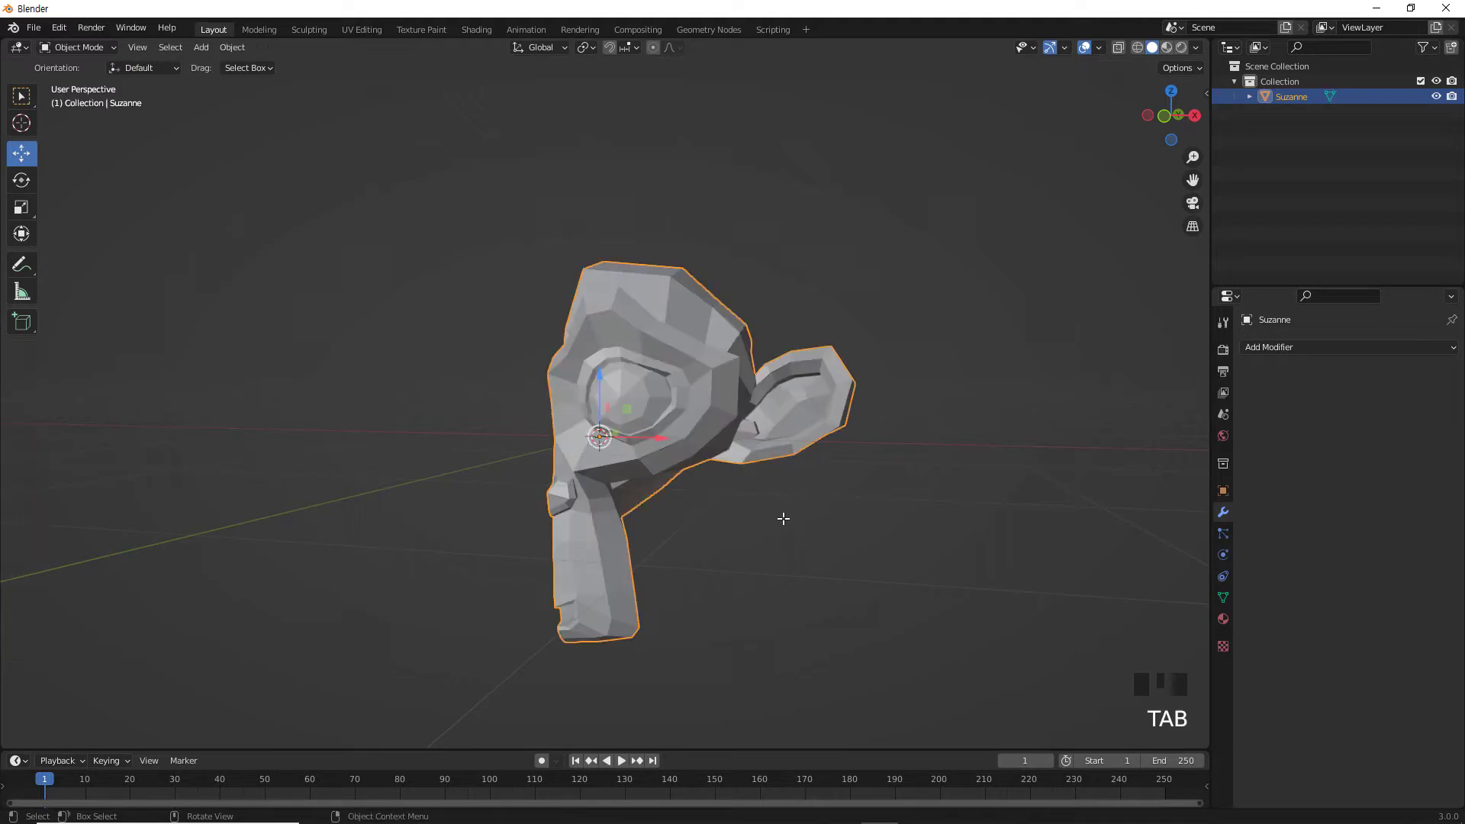
Add a Mirror modifier to the remaining half of the monkey head, mirroring on the X axis.
scroll(783, 519, "down", 3)
middle_click_drag(775, 525, 822, 502)
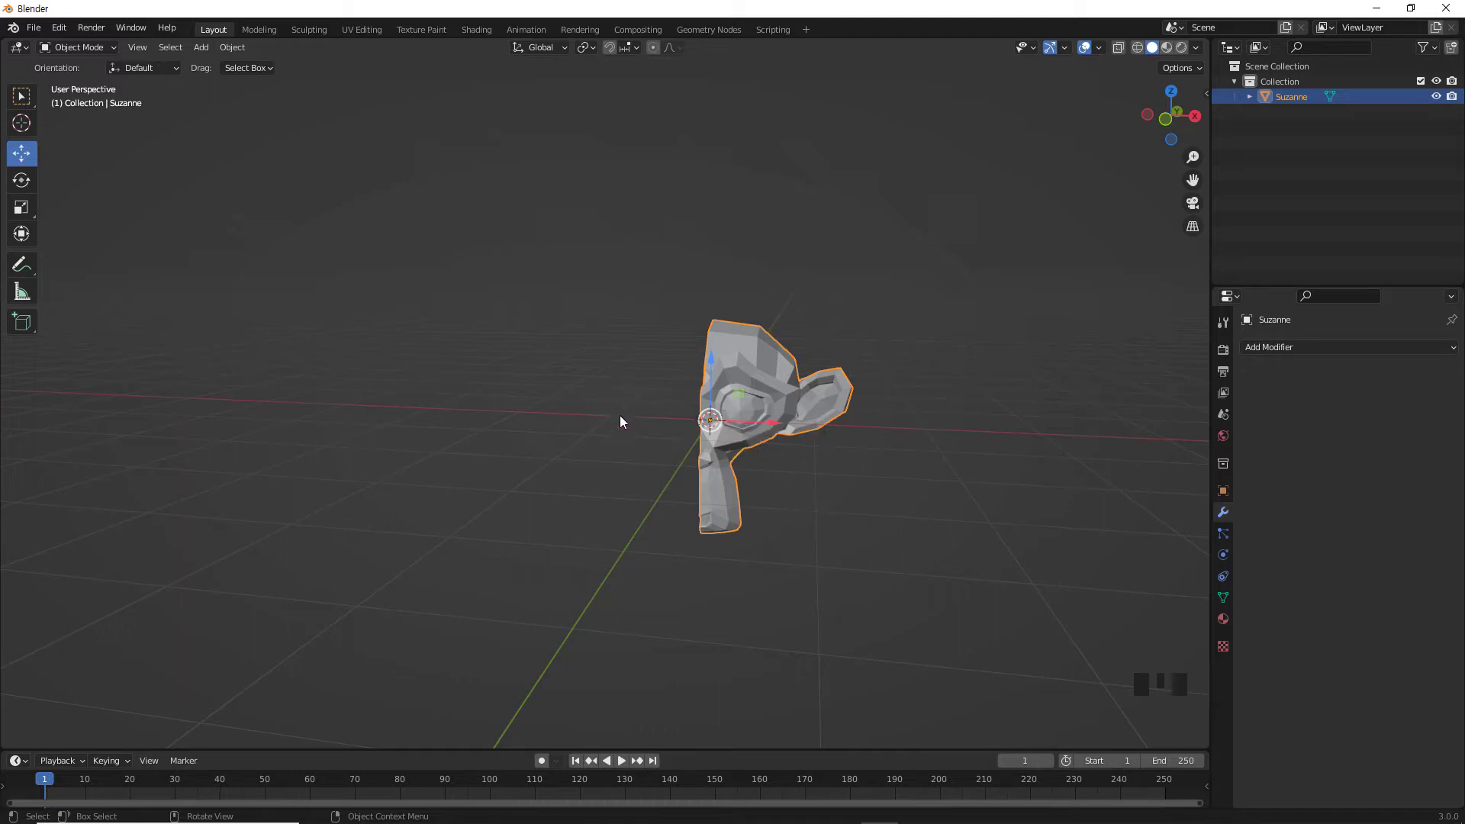
left_click(840, 450)
left_click(783, 410)
middle_click_drag(862, 506, 830, 501)
left_click(757, 383)
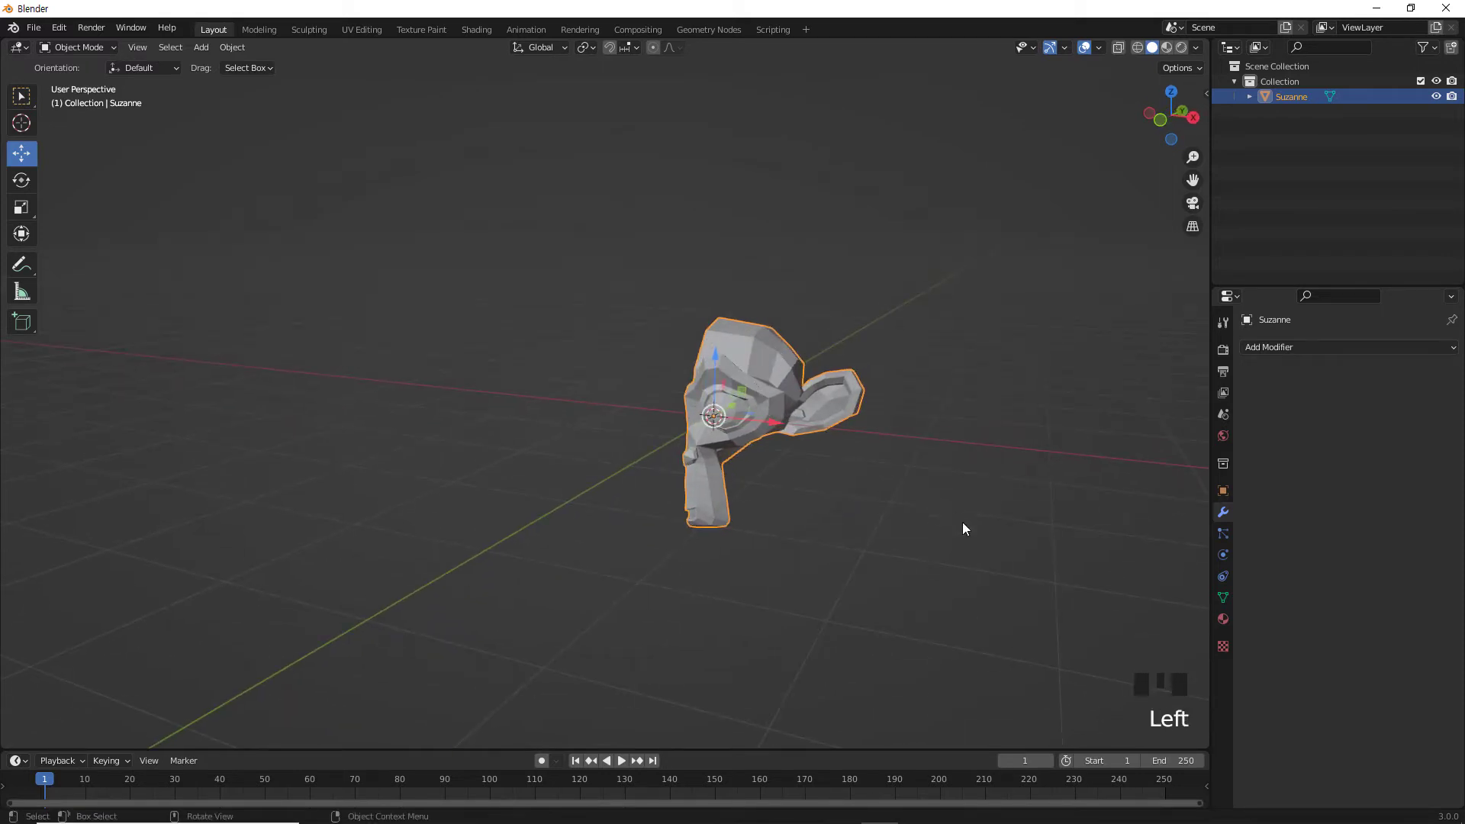
left_click(1223, 512)
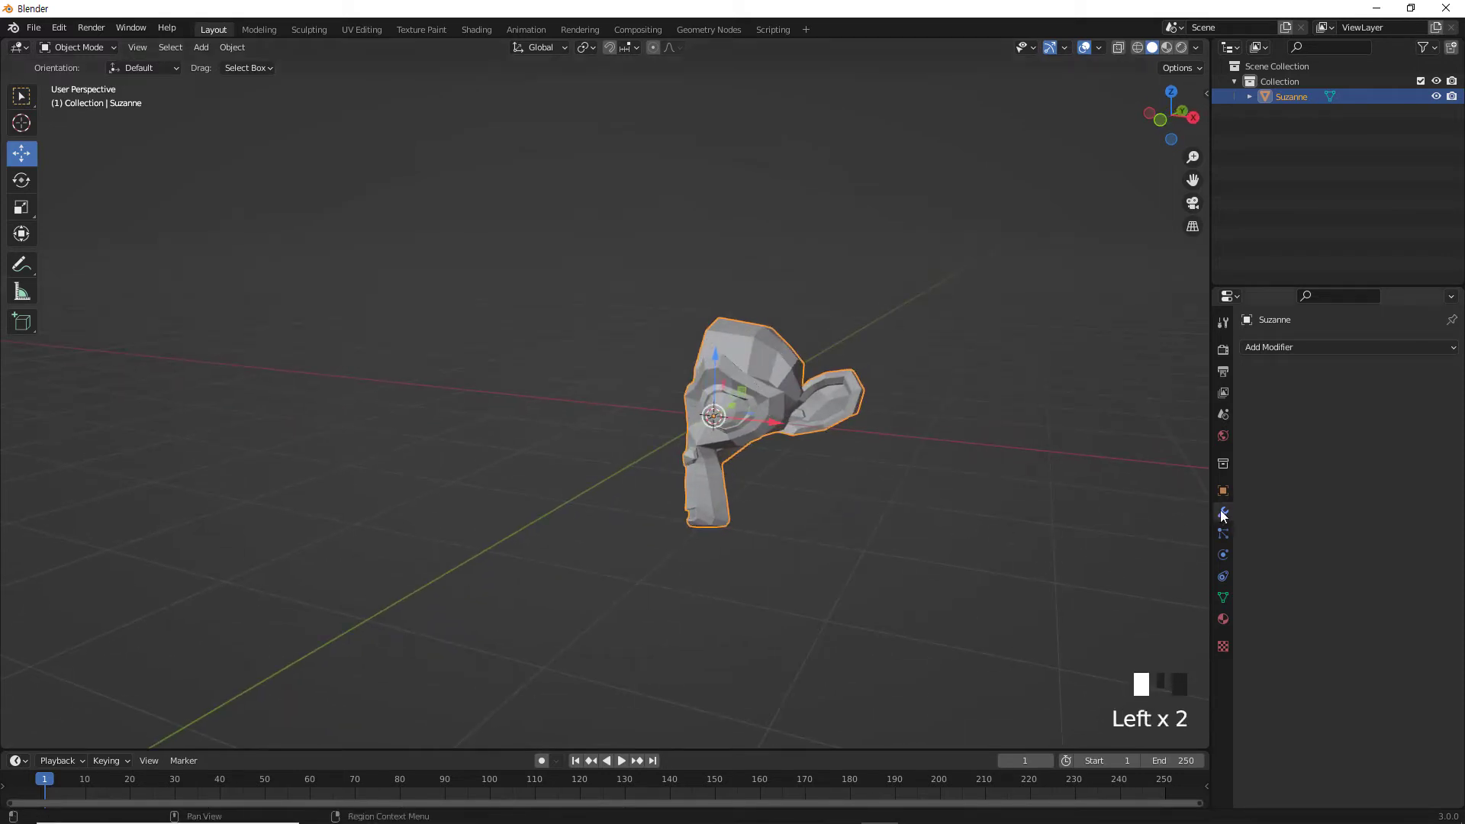
left_click(1307, 348)
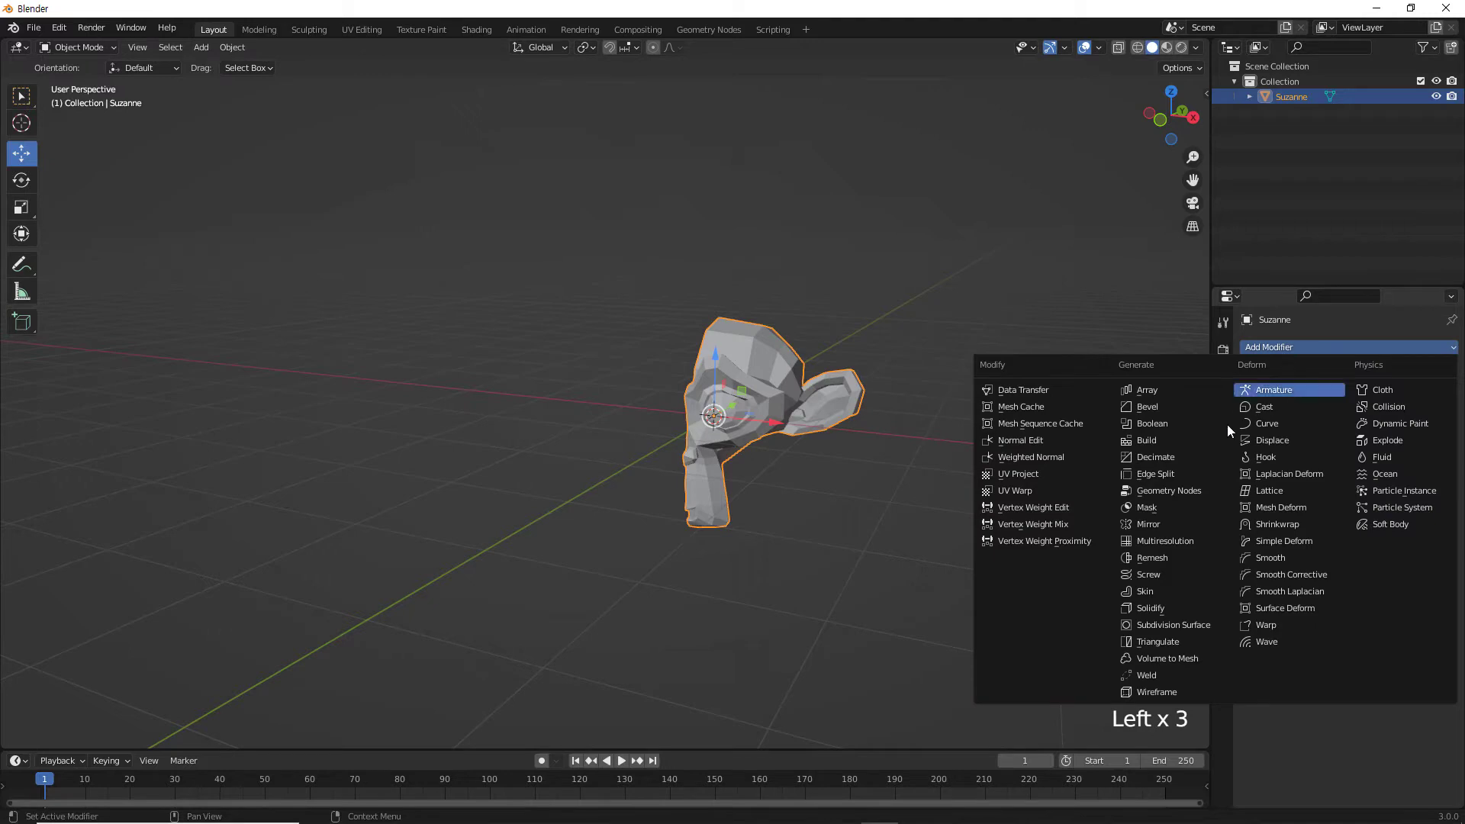
left_click(1180, 521)
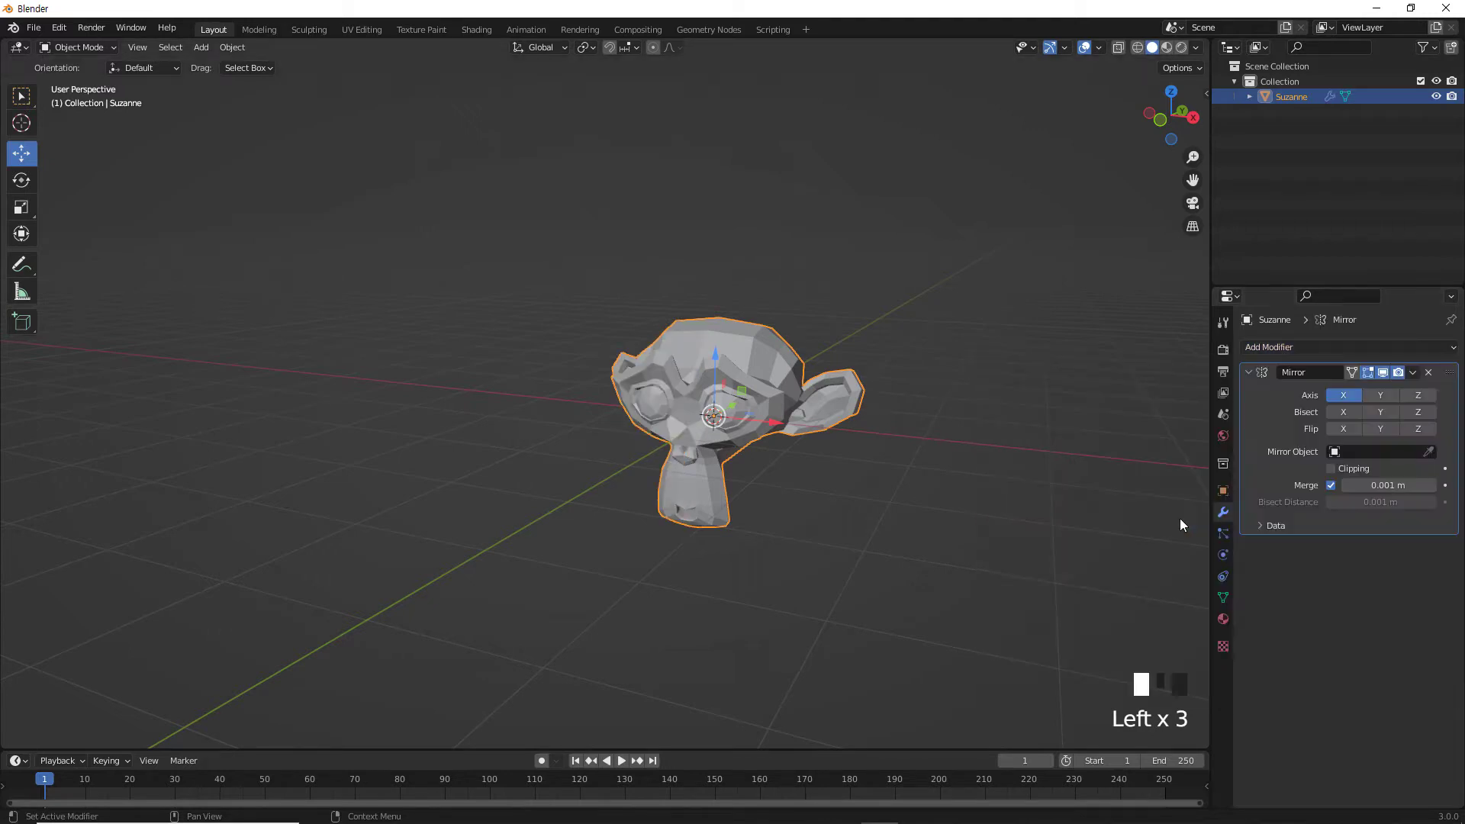
mouse_move(798, 481)
middle_mouse_down()
mouse_move(844, 474)
mouse_move(819, 493)
mouse_move(801, 461)
middle_mouse_up()
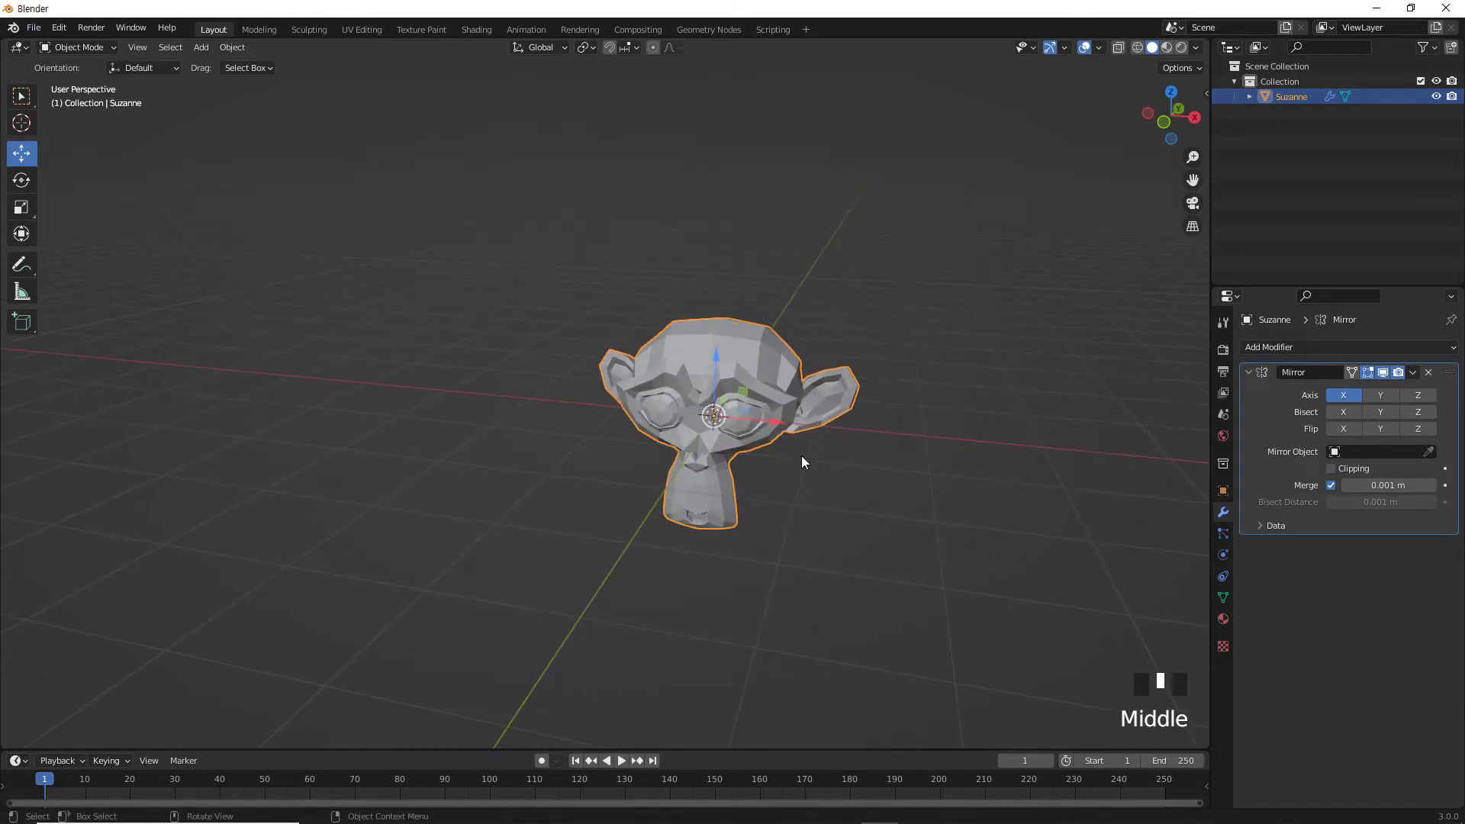
Pull one vertex on top of the forehead and one at the ear's tip upward in Edit Mode, and deselect the head in Object Mode.
key("Tab")
scroll(805, 459, "up", 2)
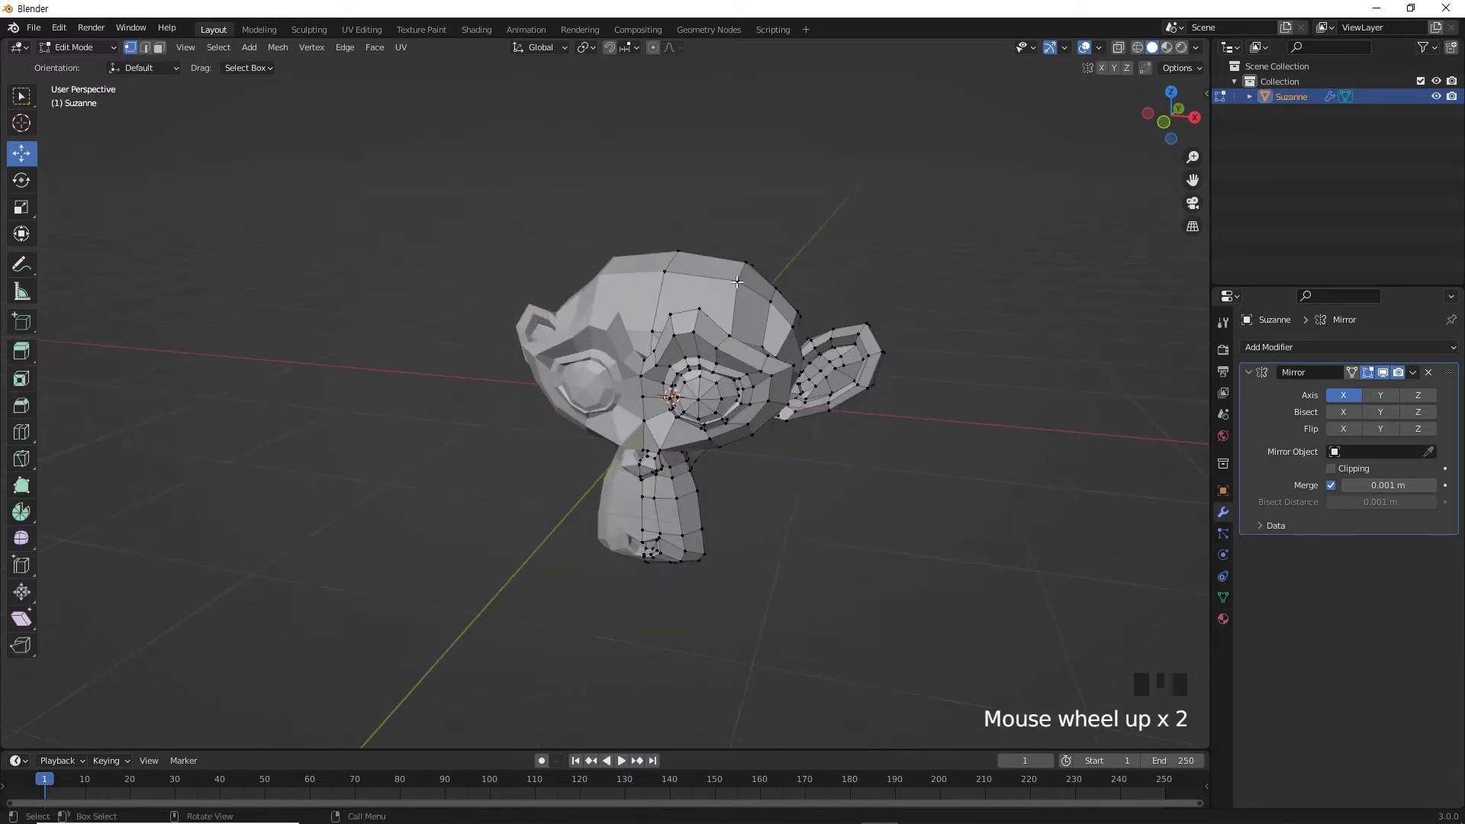
left_click_drag(730, 273, 744, 297)
left_click_drag(745, 223, 749, 210)
left_click_drag(859, 305, 881, 348)
left_click_drag(872, 264, 863, 272)
mouse_move(811, 493)
middle_mouse_down()
mouse_move(709, 507)
mouse_move(649, 452)
mouse_move(654, 474)
mouse_move(814, 481)
middle_mouse_up()
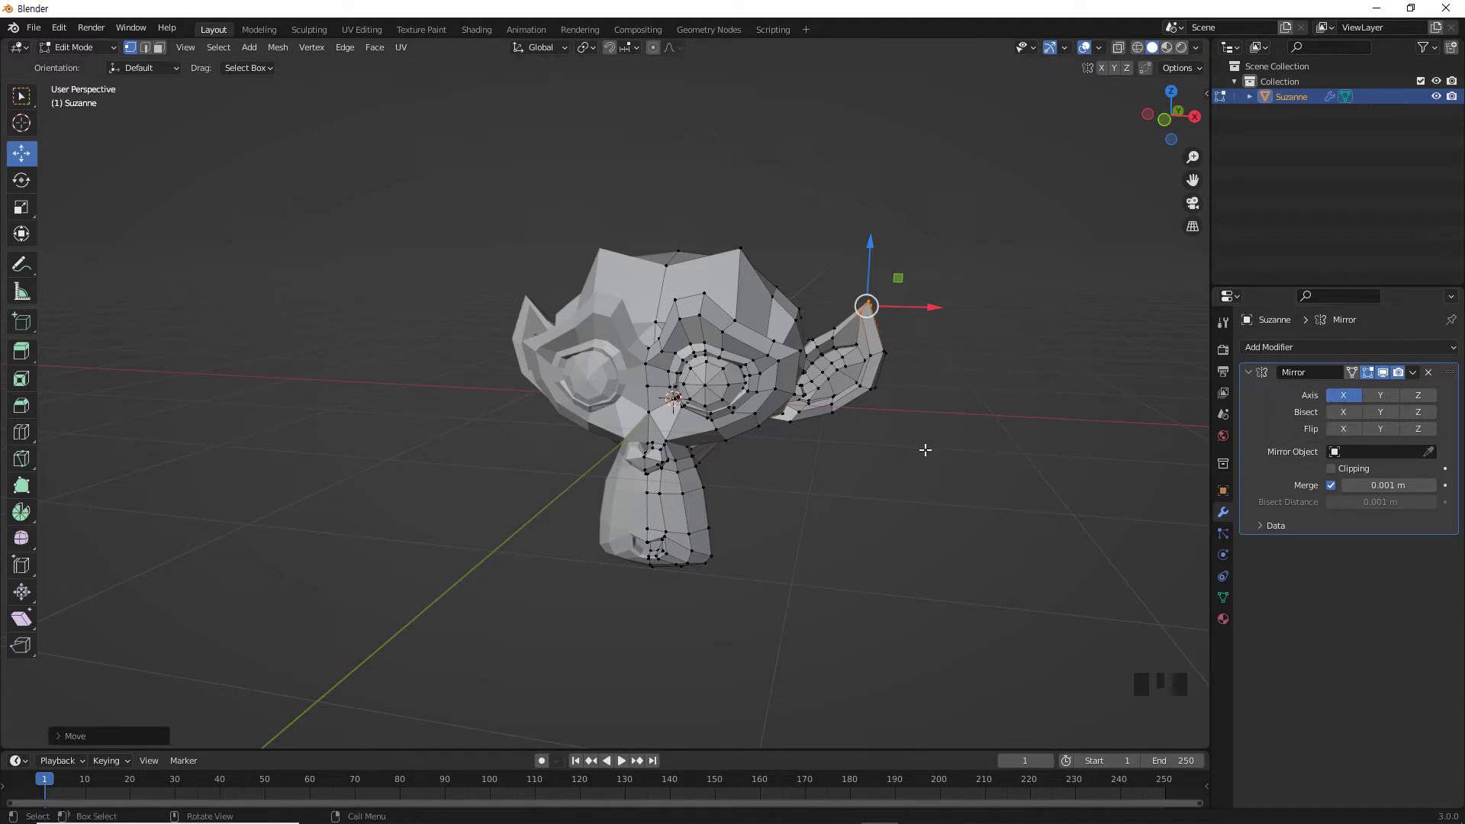
key("Tab")
left_click(858, 456)
middle_click_drag(833, 455, 872, 465)
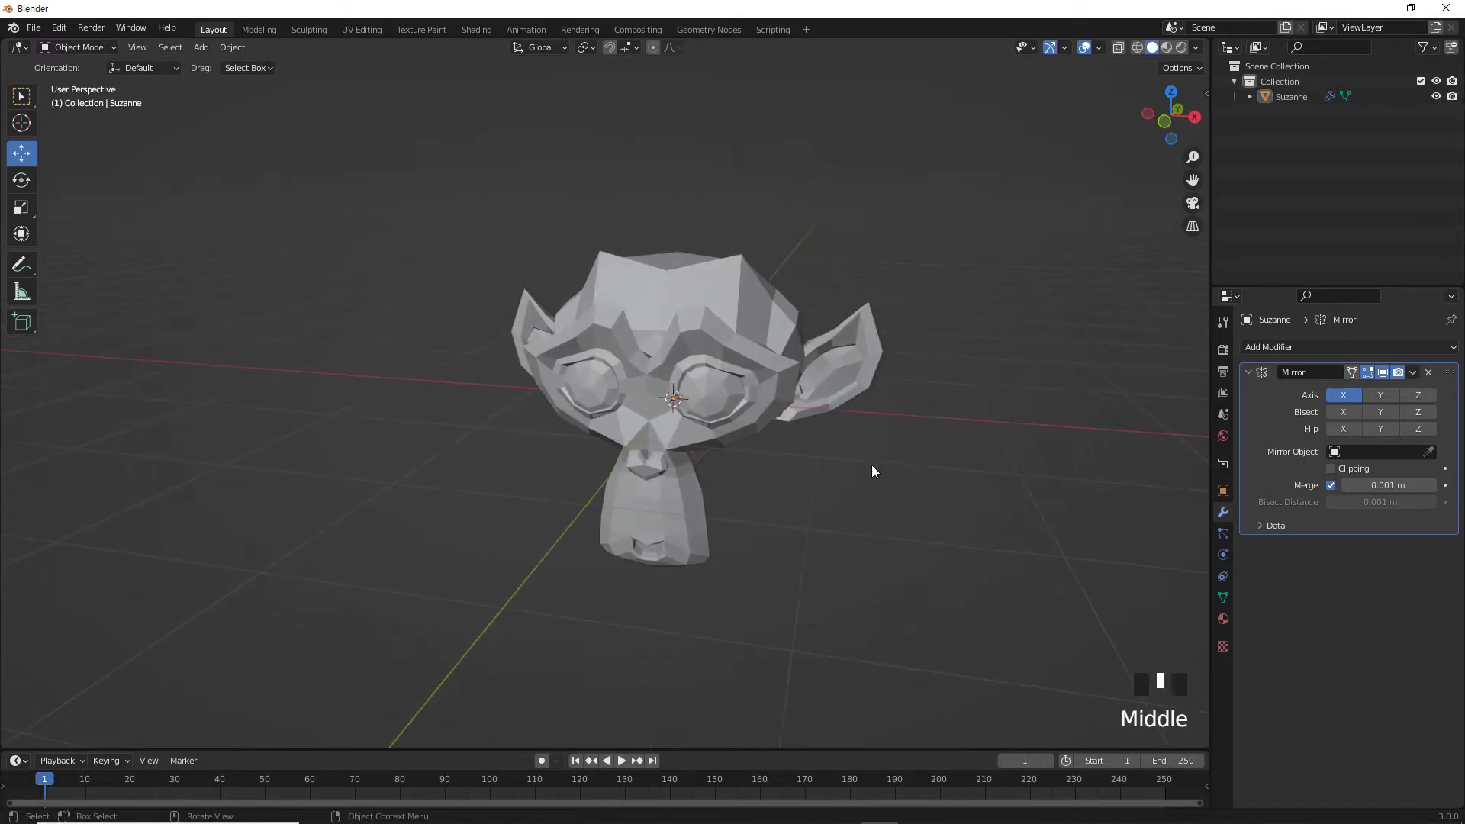
Try the Mirror modifier on the Y axis, both with and without X, and restore X as the only mirror axis.
left_click(1379, 395)
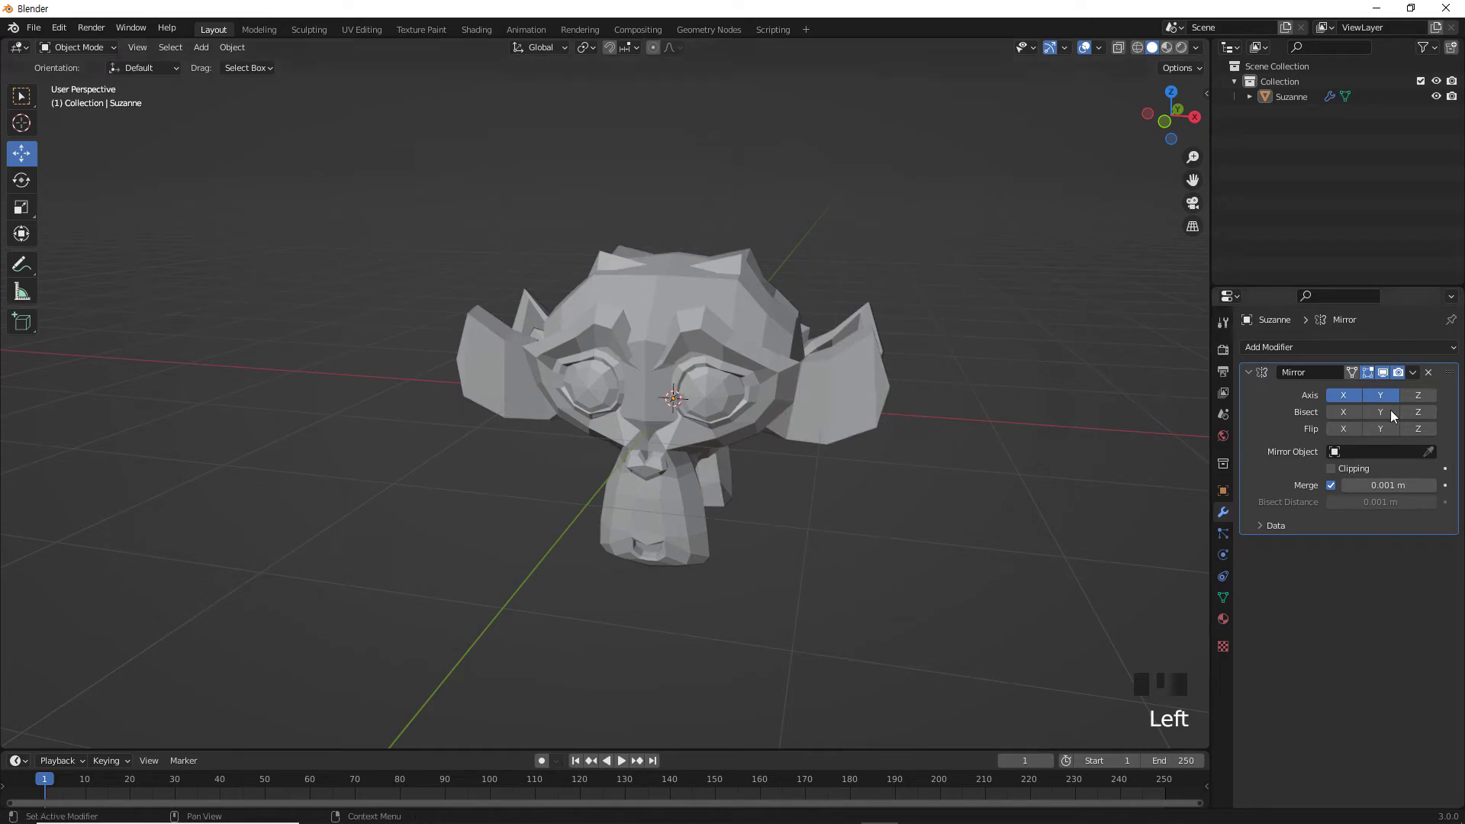
left_click(1344, 395)
middle_click_drag(835, 468, 831, 532)
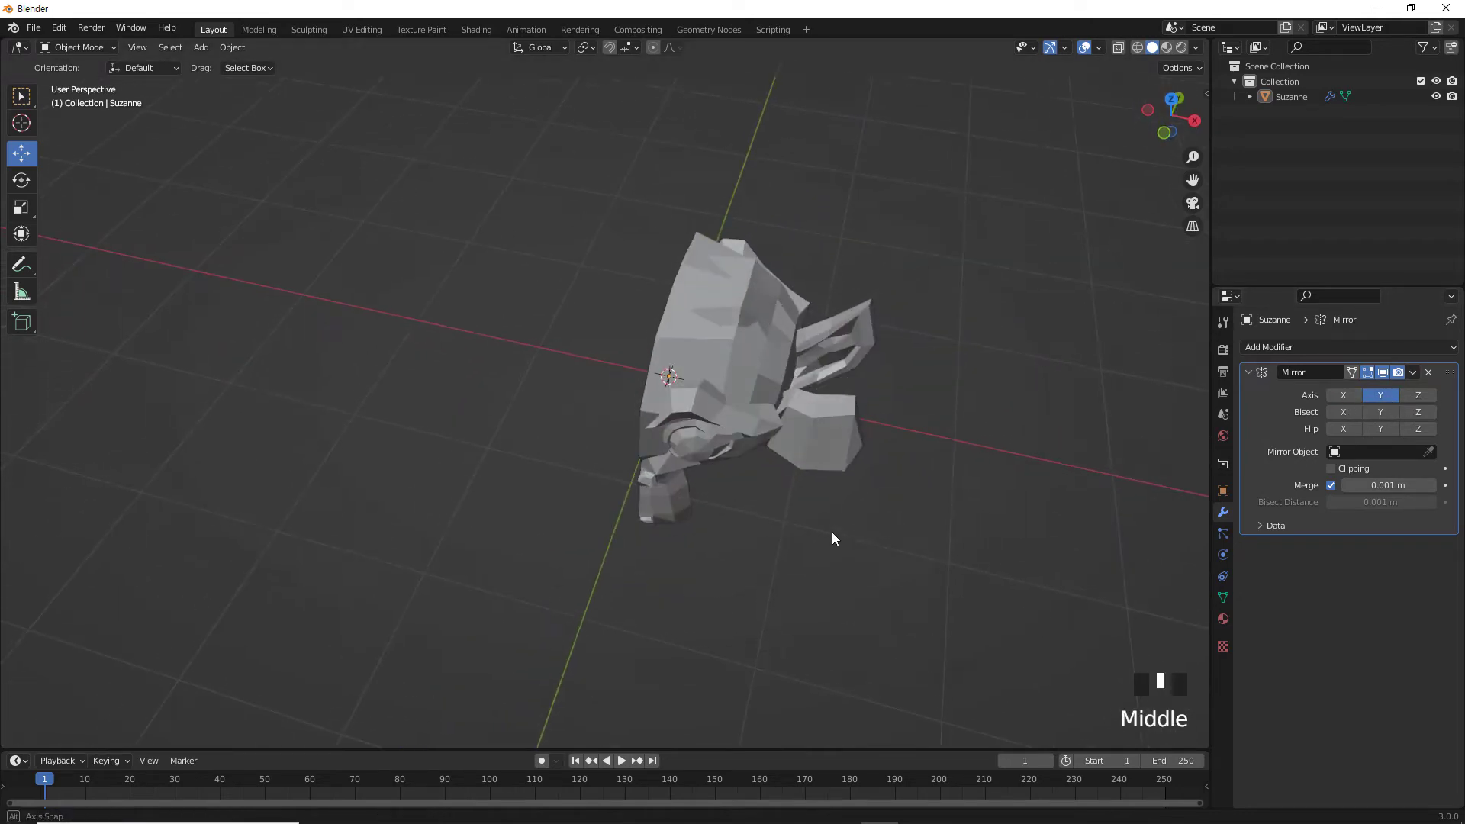
middle_click_drag(706, 301, 842, 350)
left_click(1380, 395)
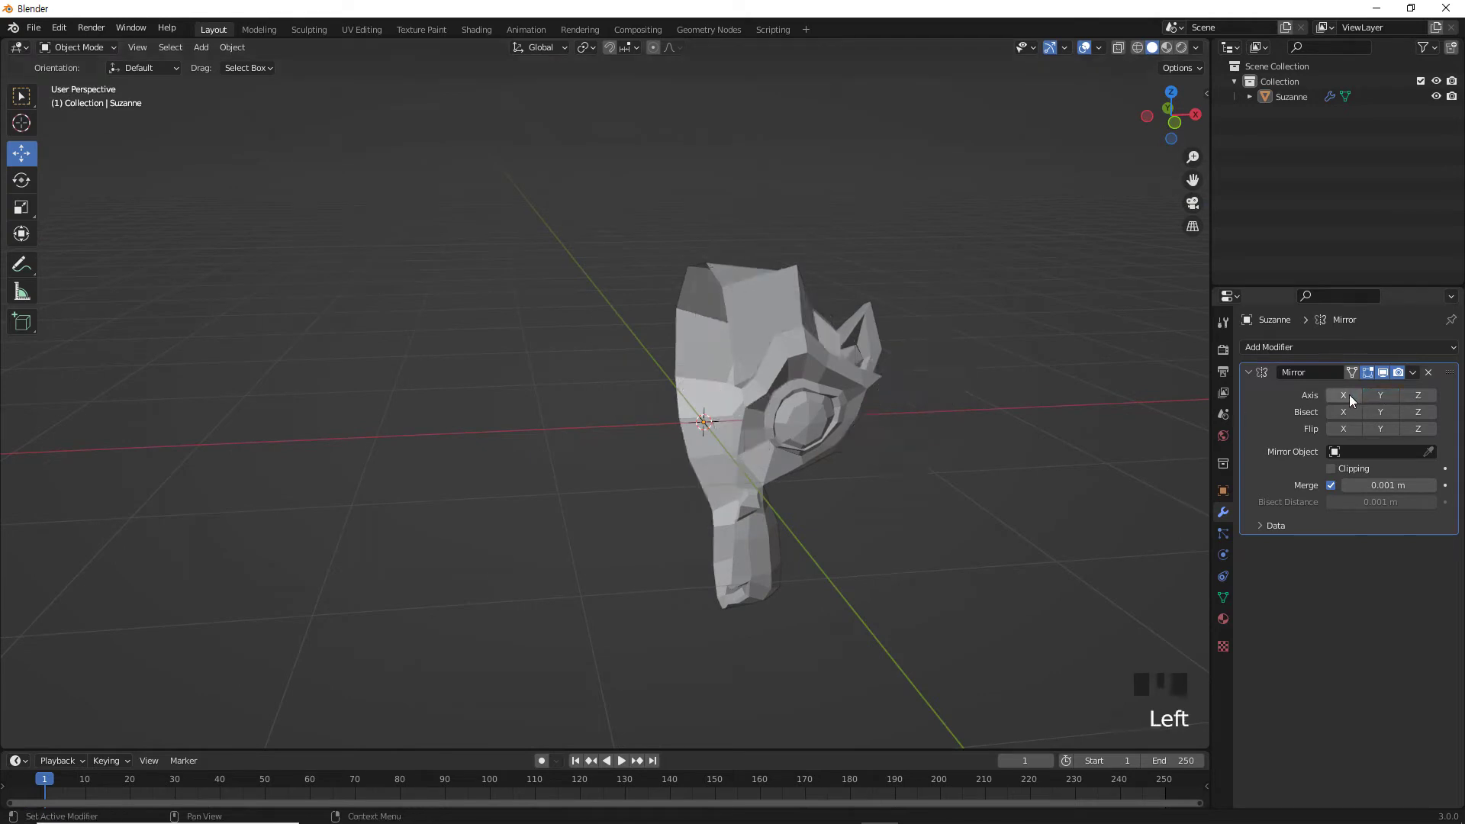
left_click(1348, 394)
middle_click_drag(896, 478, 715, 413)
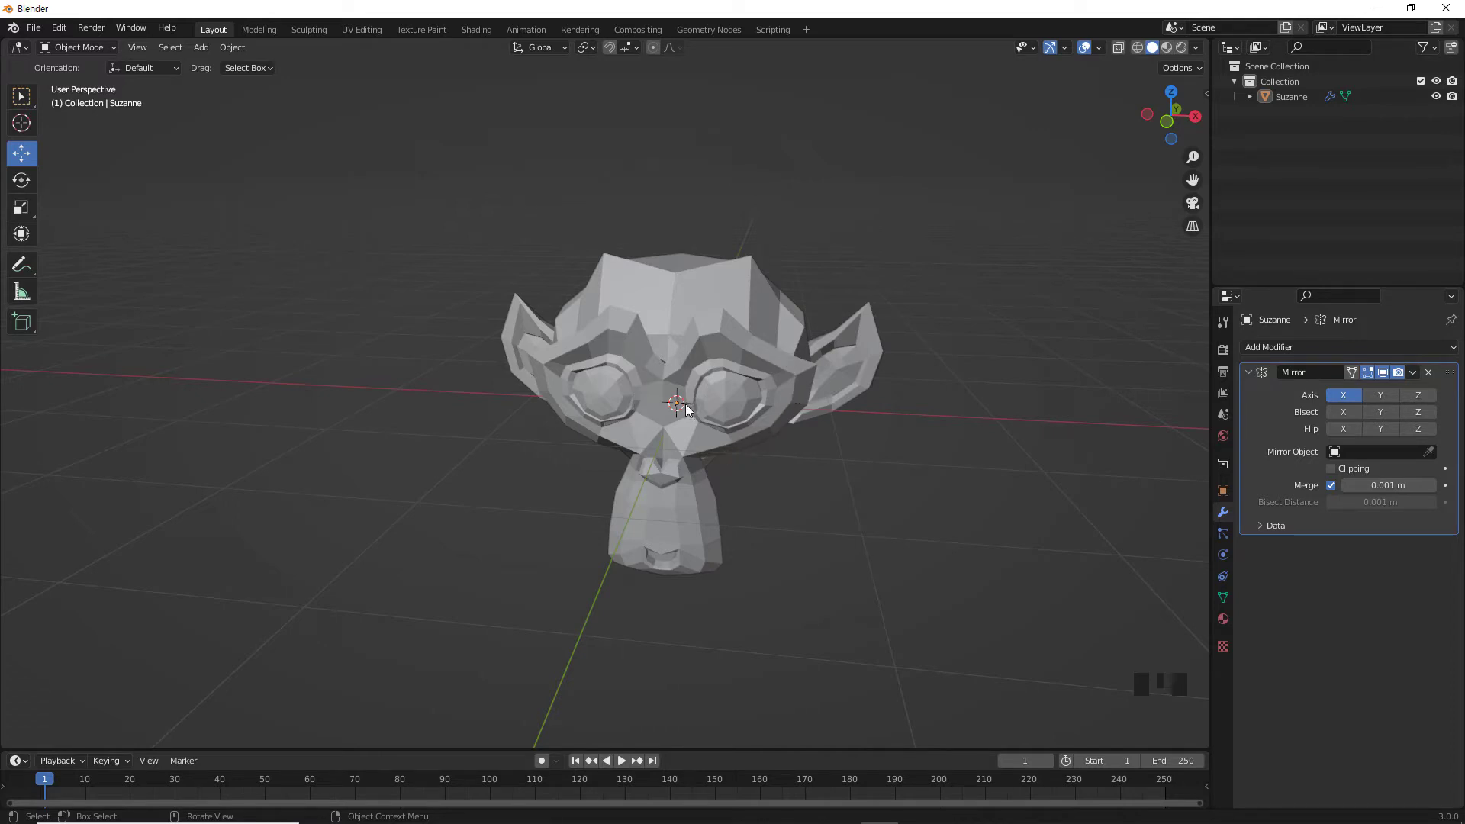
Enable the Affect Only Origins transform option and select the monkey head to show its origin axes.
scroll(674, 412, "up", 4)
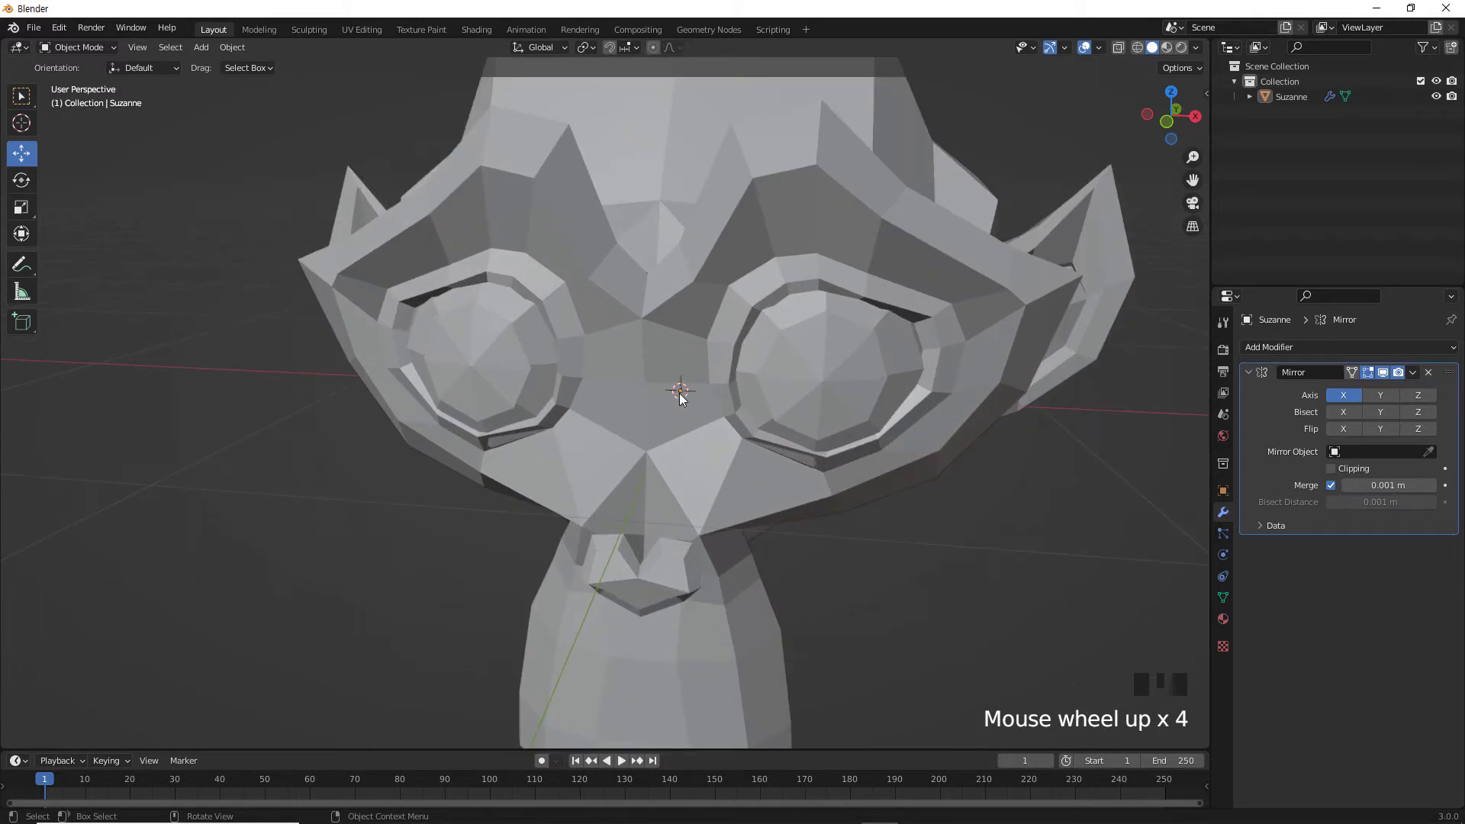
scroll(784, 462, "down", 4)
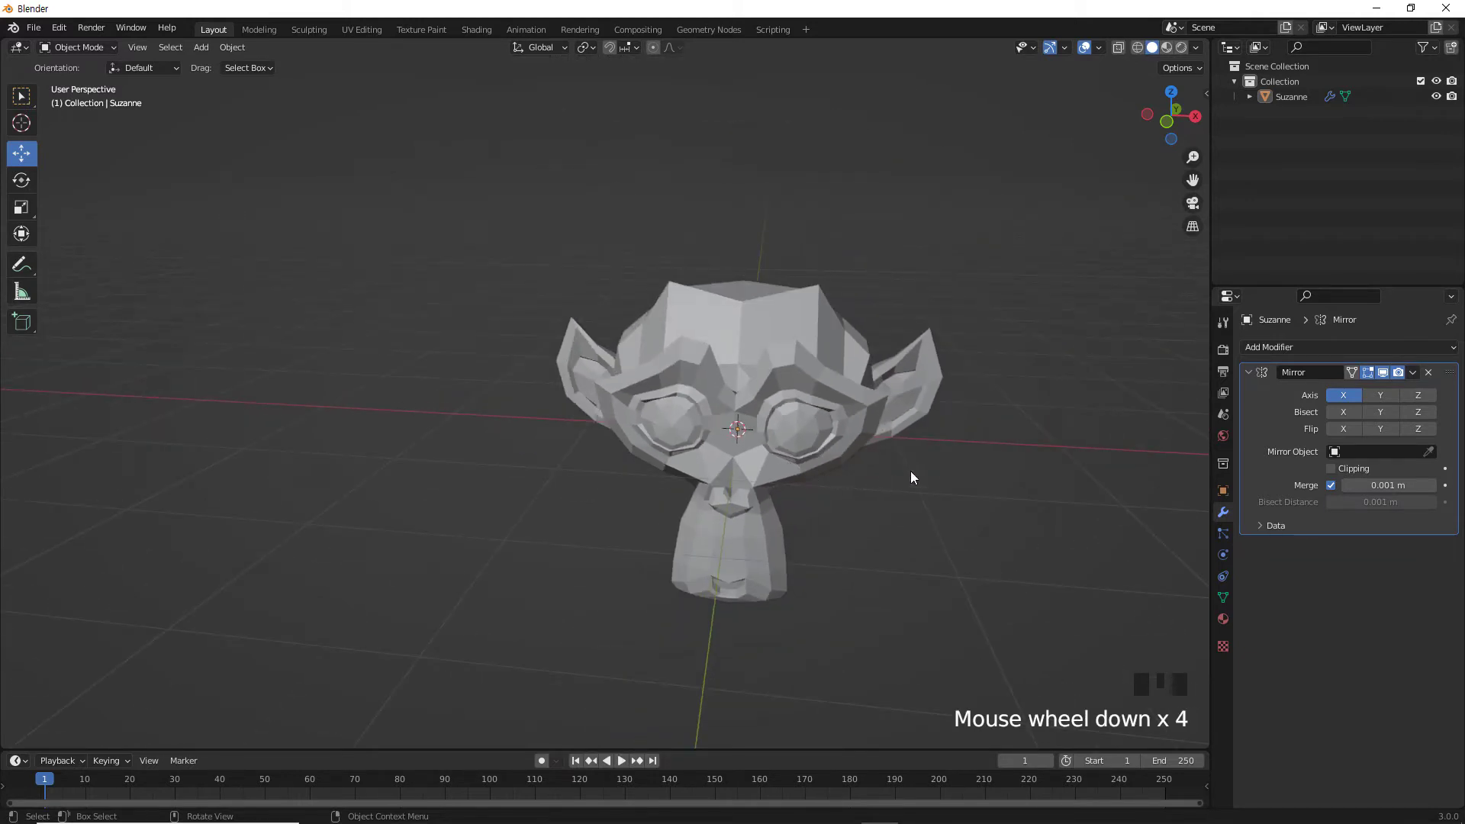
scroll(914, 469, "down", 1)
middle_click_drag(931, 461, 921, 422, "shift")
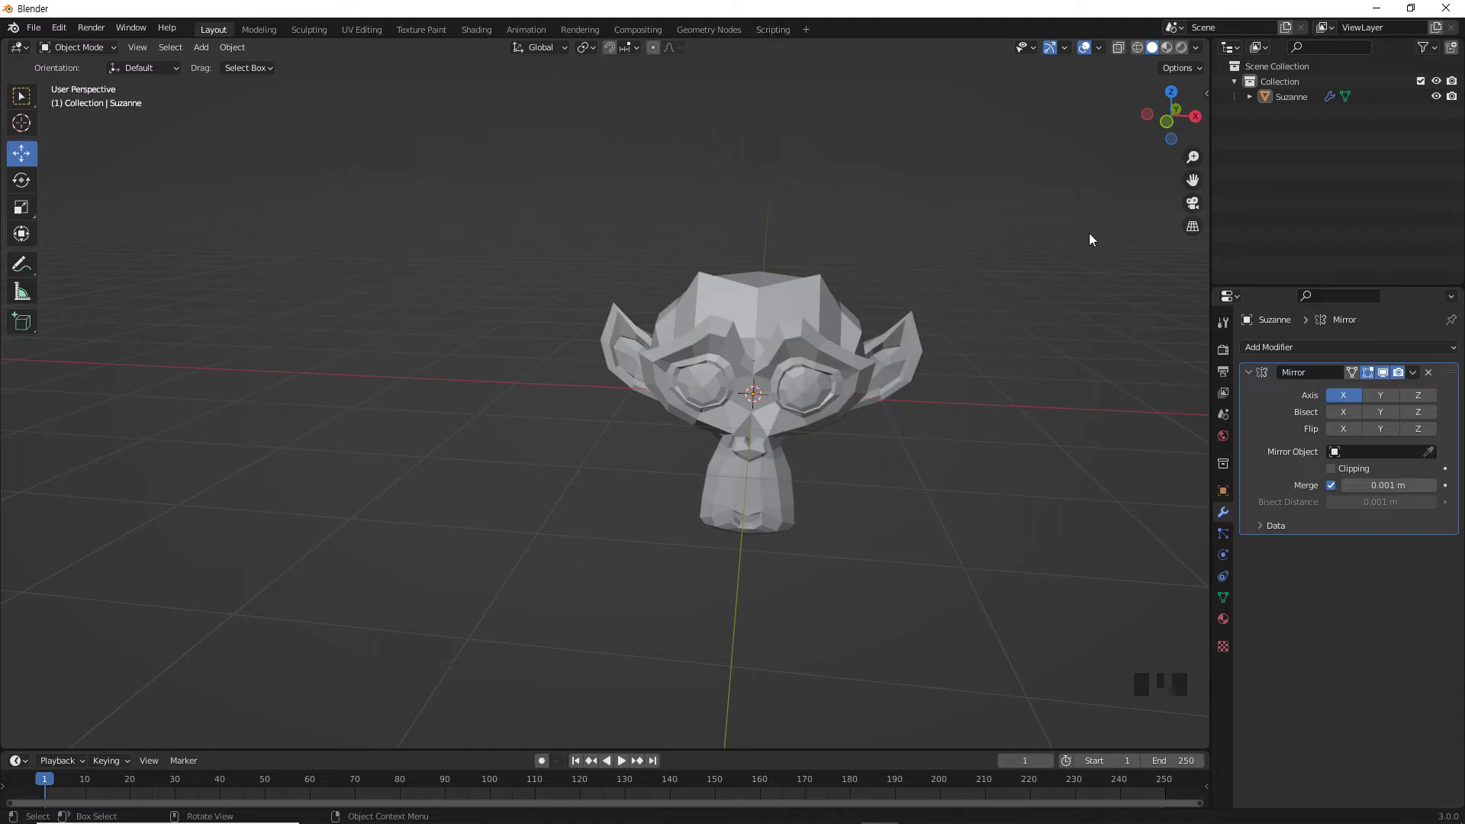
key("n")
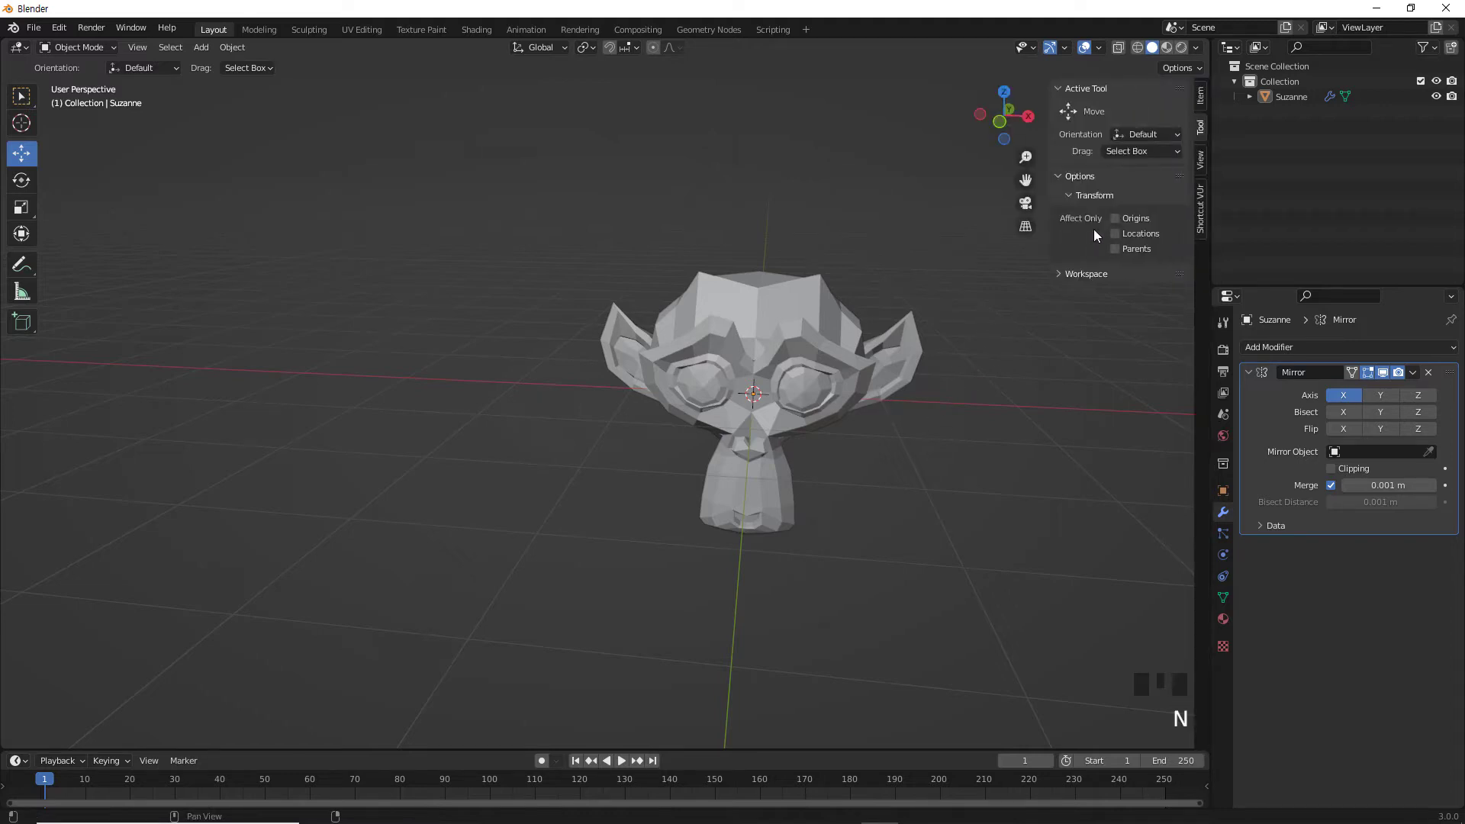
left_click(1200, 136)
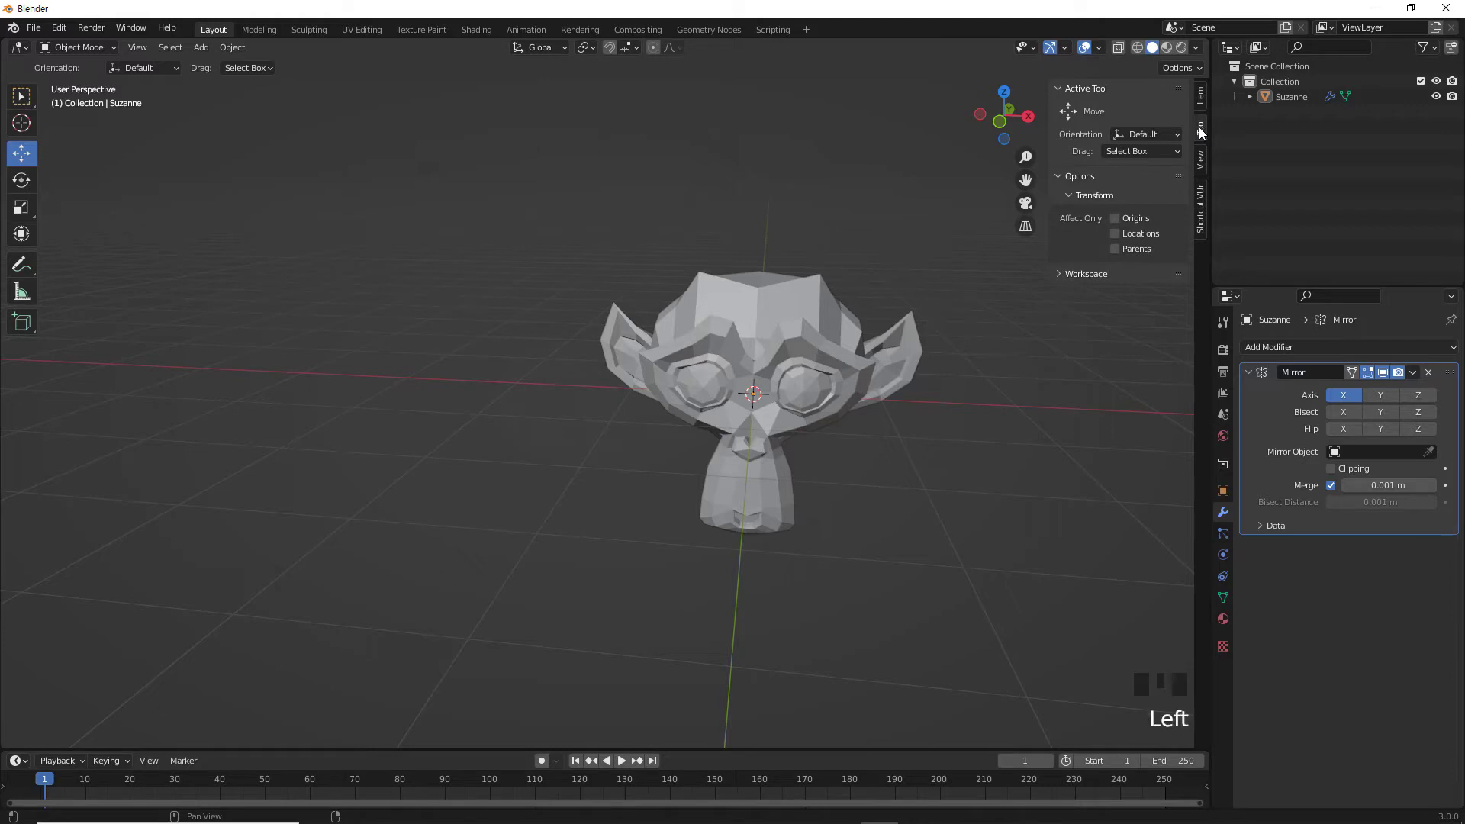
left_click(1112, 219)
left_click(37, 151)
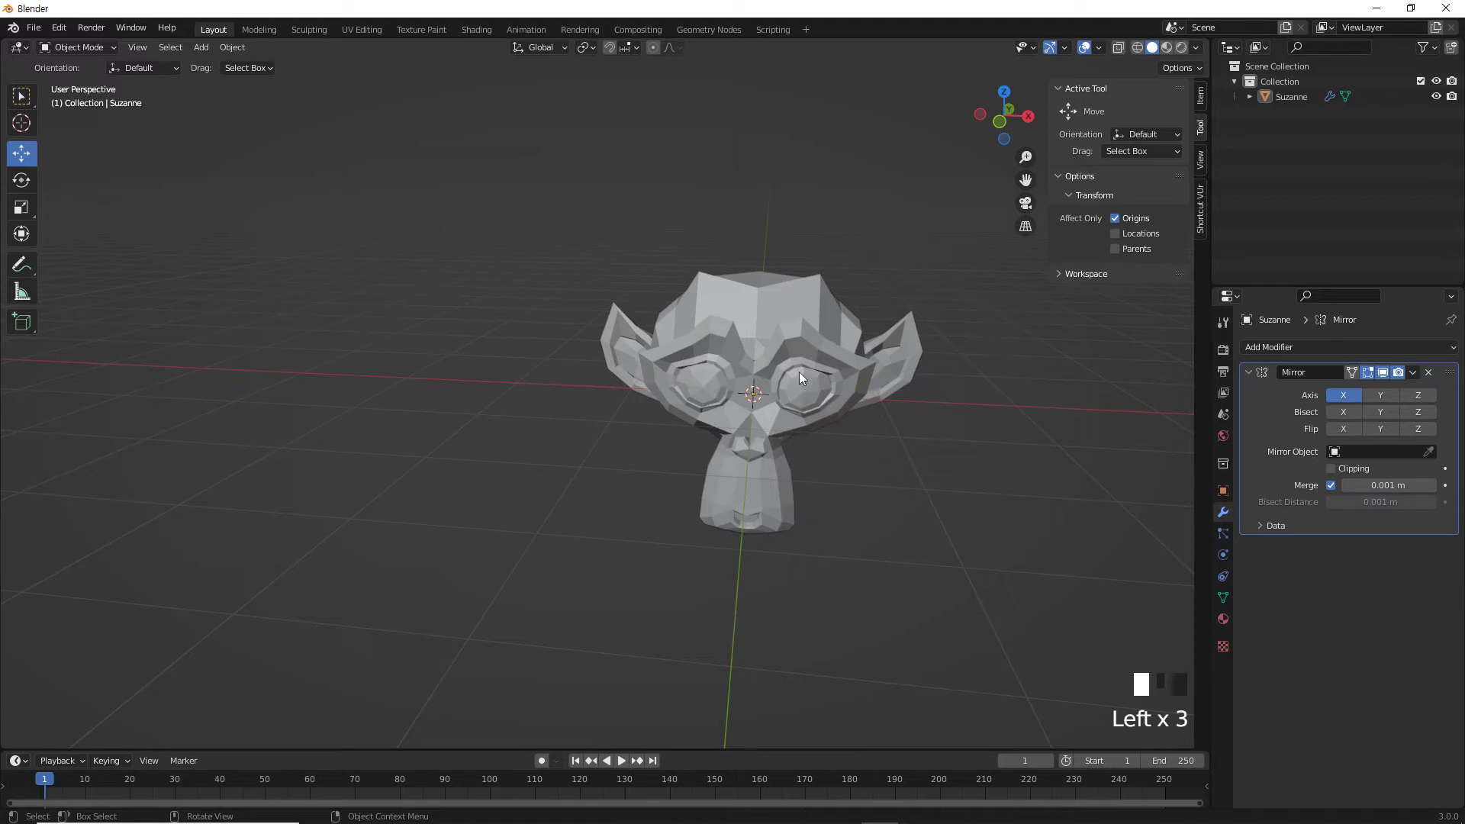
left_click(801, 349)
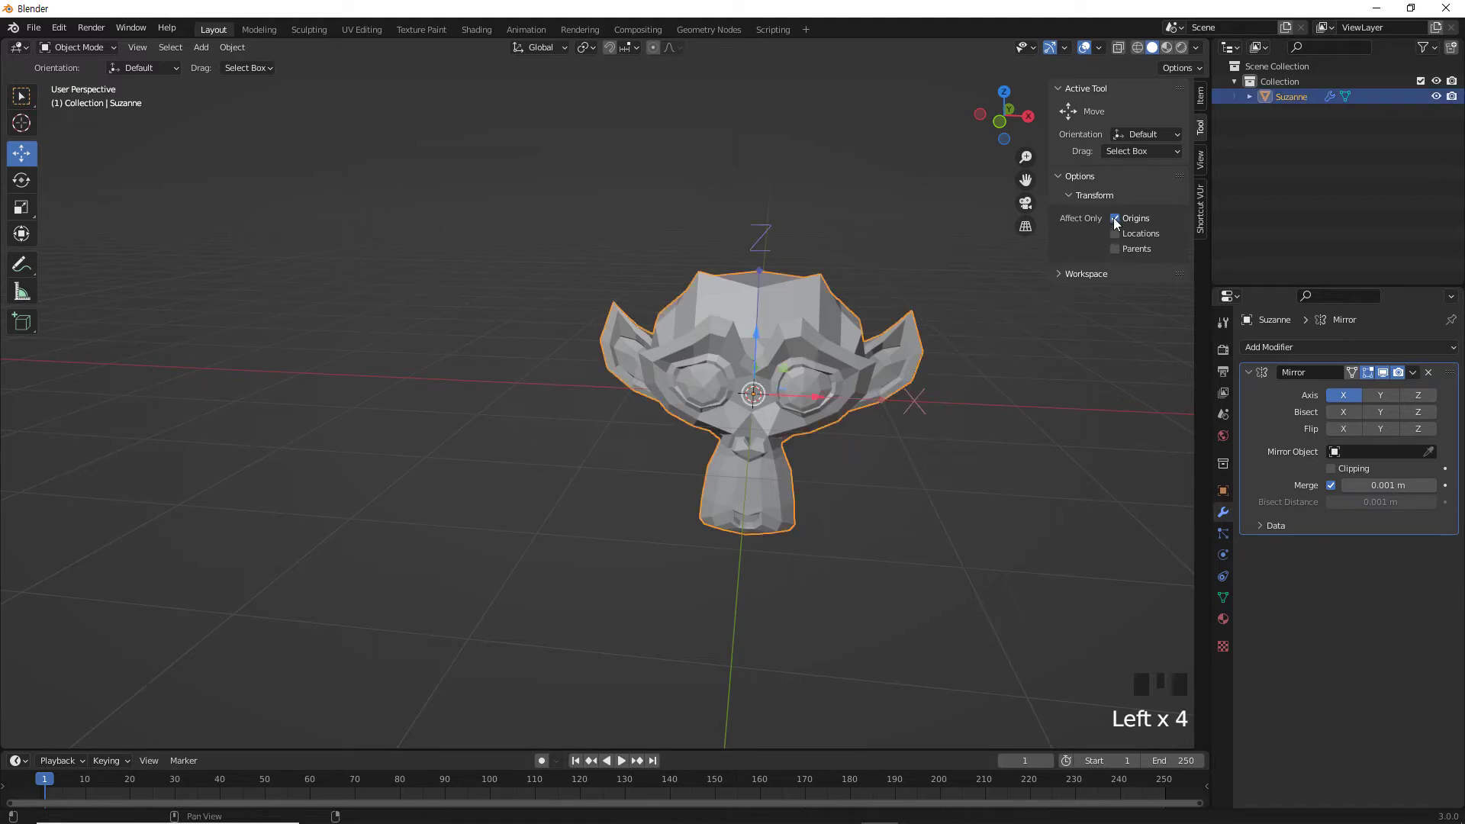
Disable Affect Only Origins, move the whole monkey head along the negative X direction, and undo that move.
left_click(1114, 218)
left_click(1053, 406)
left_click(830, 345)
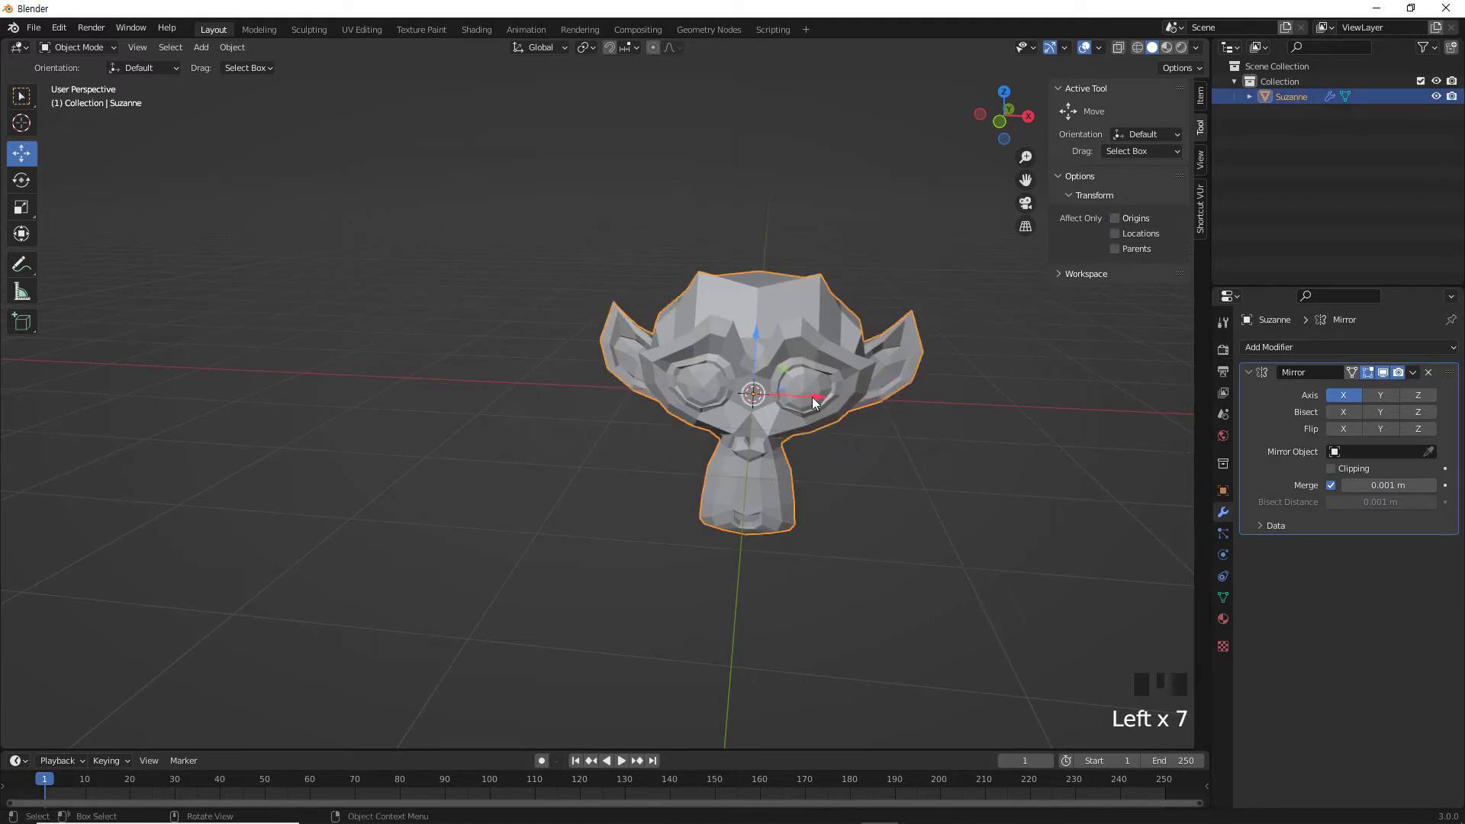
left_click_drag(813, 402, 769, 398)
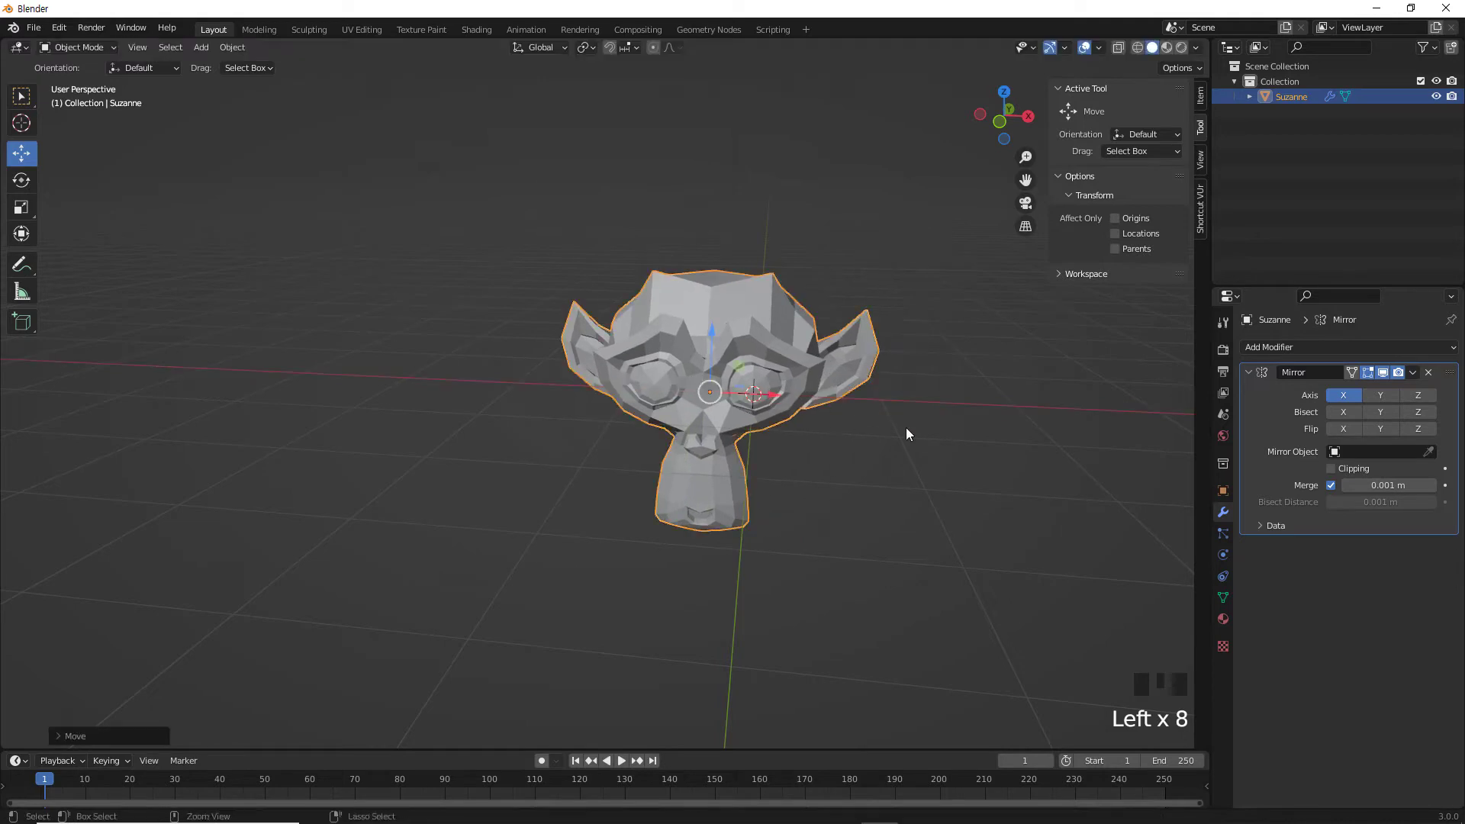
key("ctrl+z")
Enable Affect Only Origins and move the head's origin along negative X until the mirrored halves are widely separated, checking from the front.
left_click(837, 323)
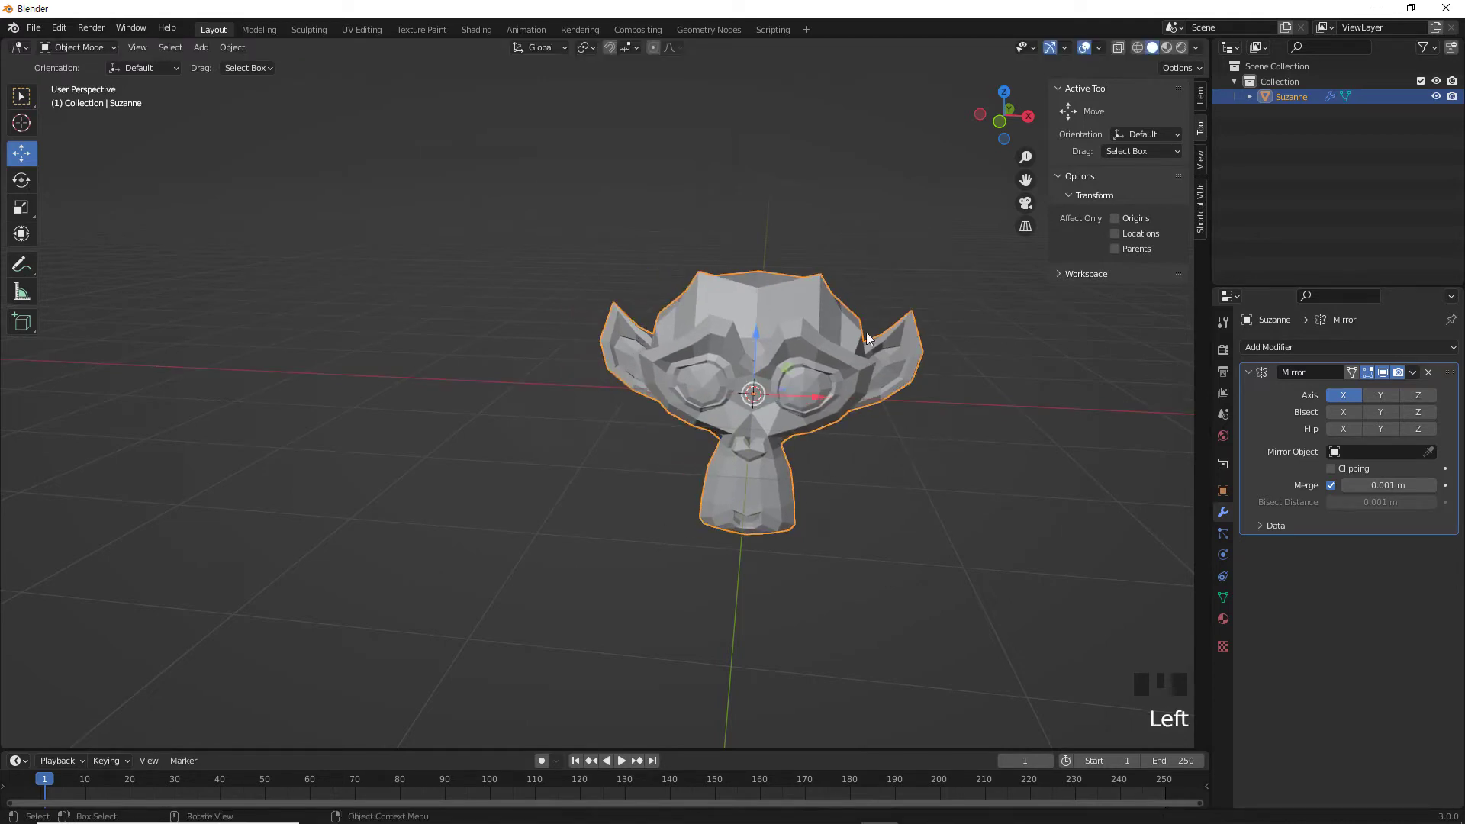
left_click(1115, 218)
left_click_drag(821, 403, 753, 402)
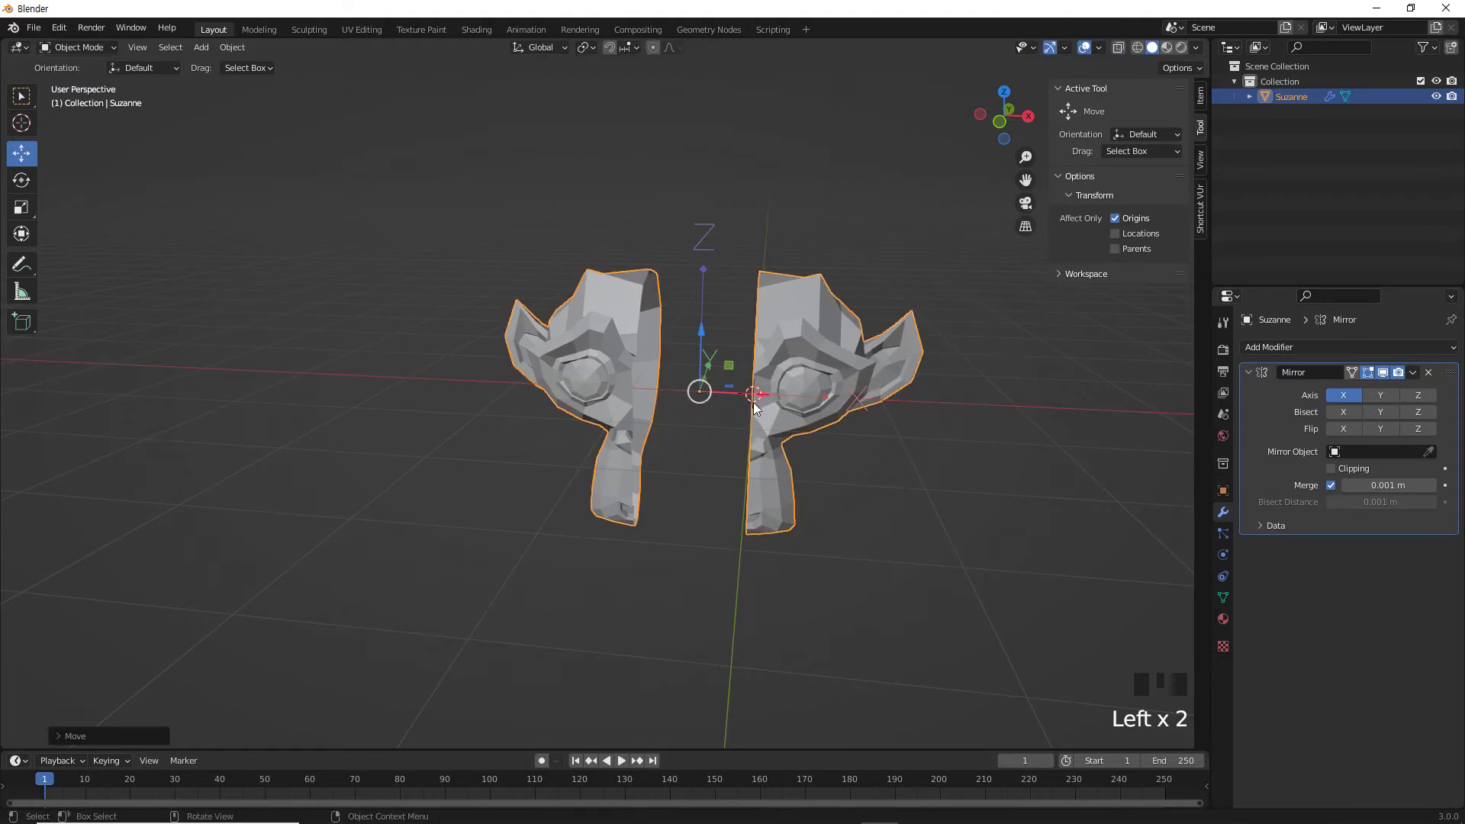
scroll(753, 401, "up", 1)
mouse_move(760, 421)
middle_mouse_down()
mouse_move(783, 422)
mouse_move(768, 401)
middle_mouse_up()
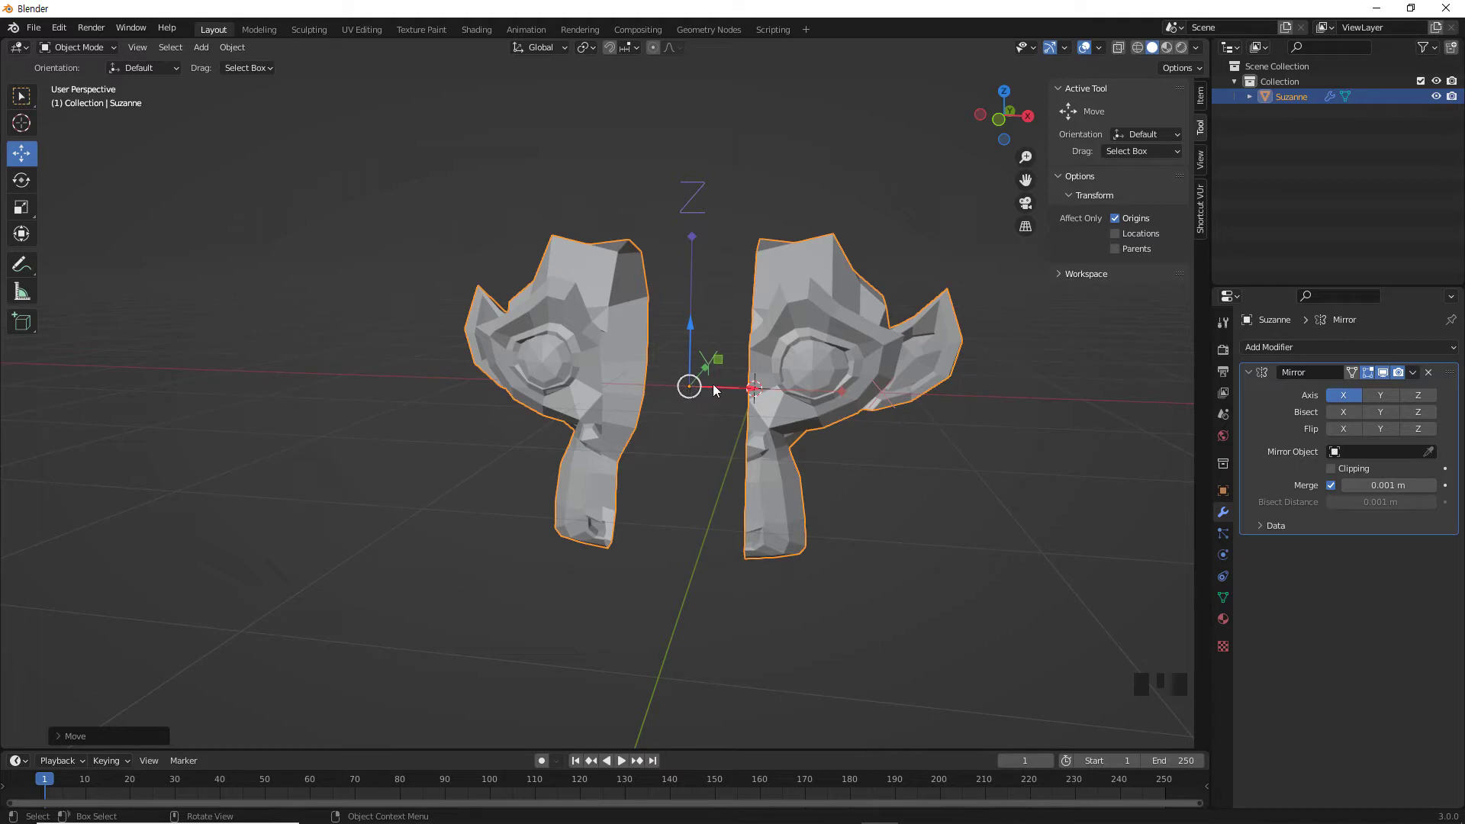
left_click(748, 388)
left_click_drag(747, 387, 565, 382)
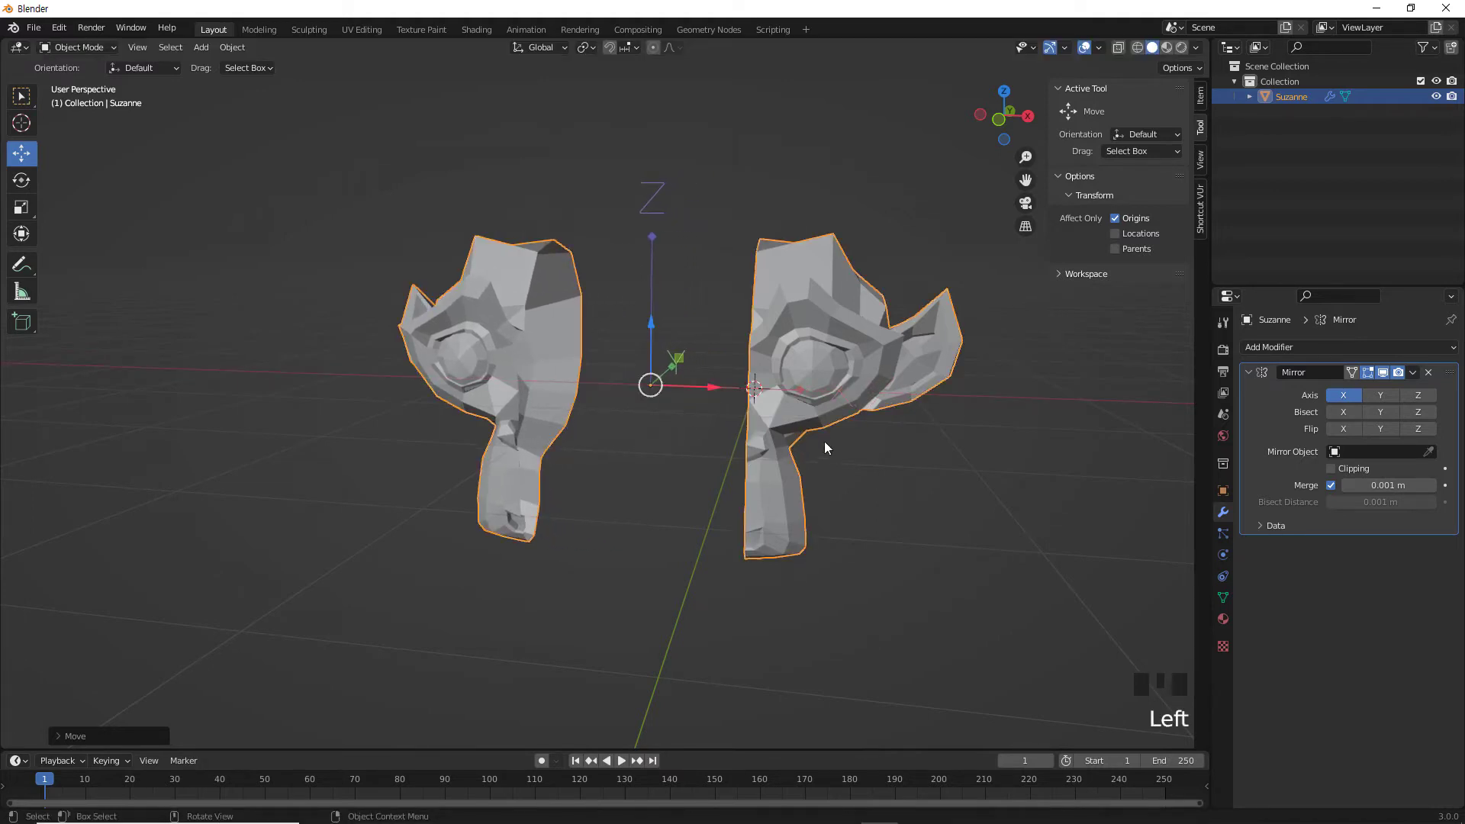
key("KP_1")
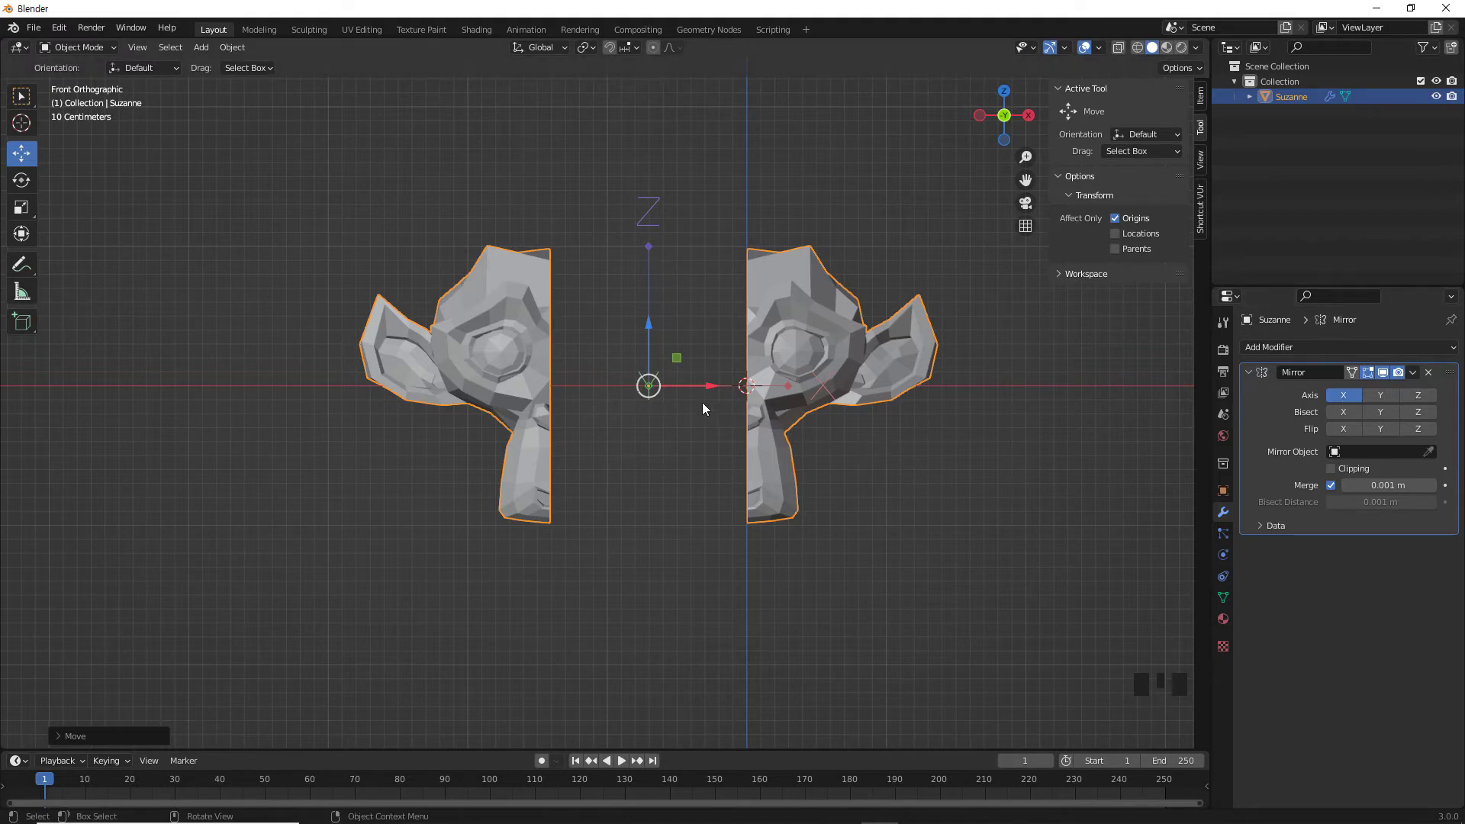
Undo the moves of the head's origin and disable Affect Only Origins.
key("ctrl+z")
key("ctrl+z")
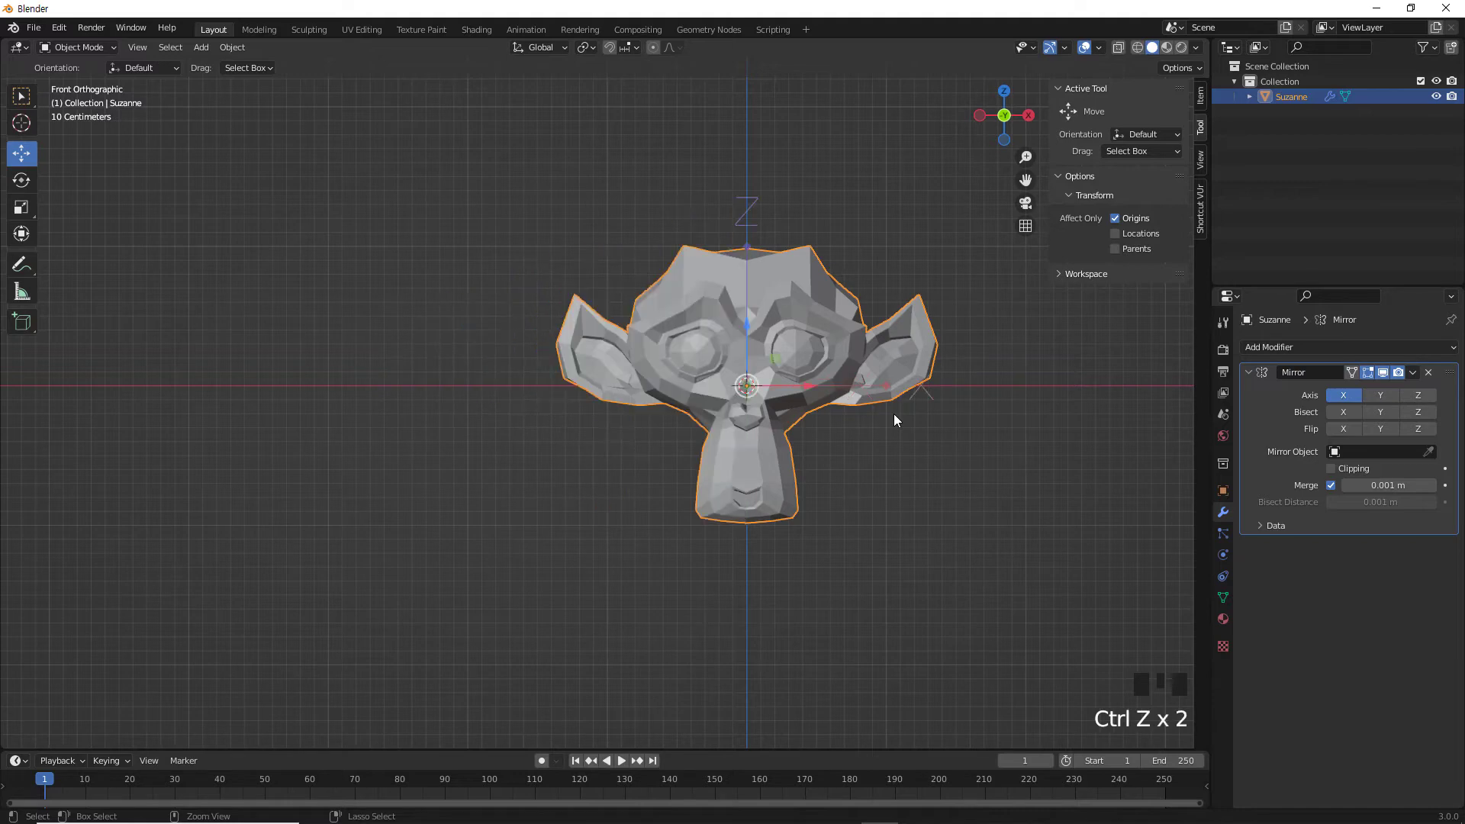
left_click(1117, 218)
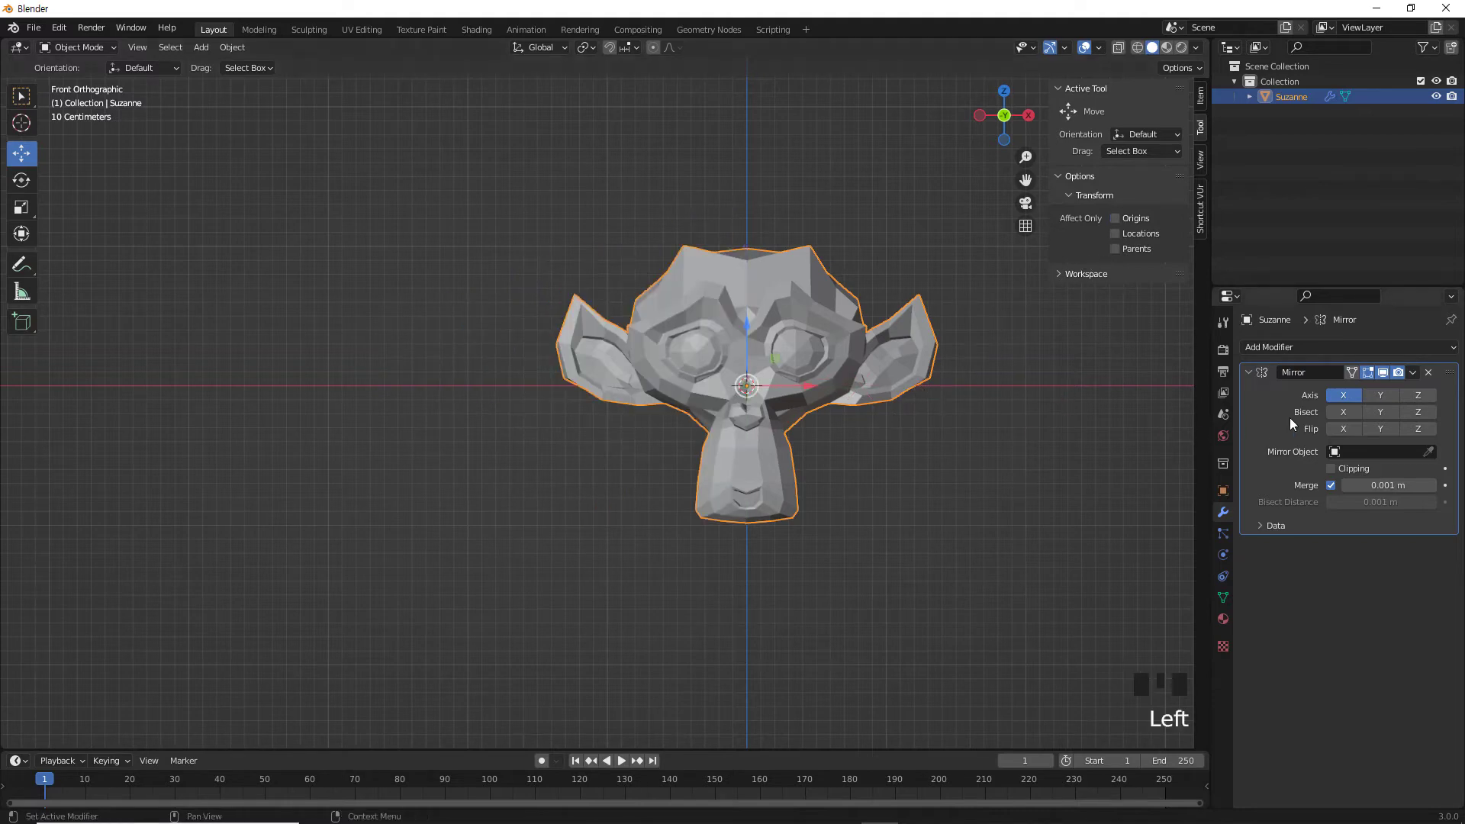
Toggle the Mirror modifier's X bisect on and off, and try moving the whole head along positive X before undoing that move.
left_click(1344, 413)
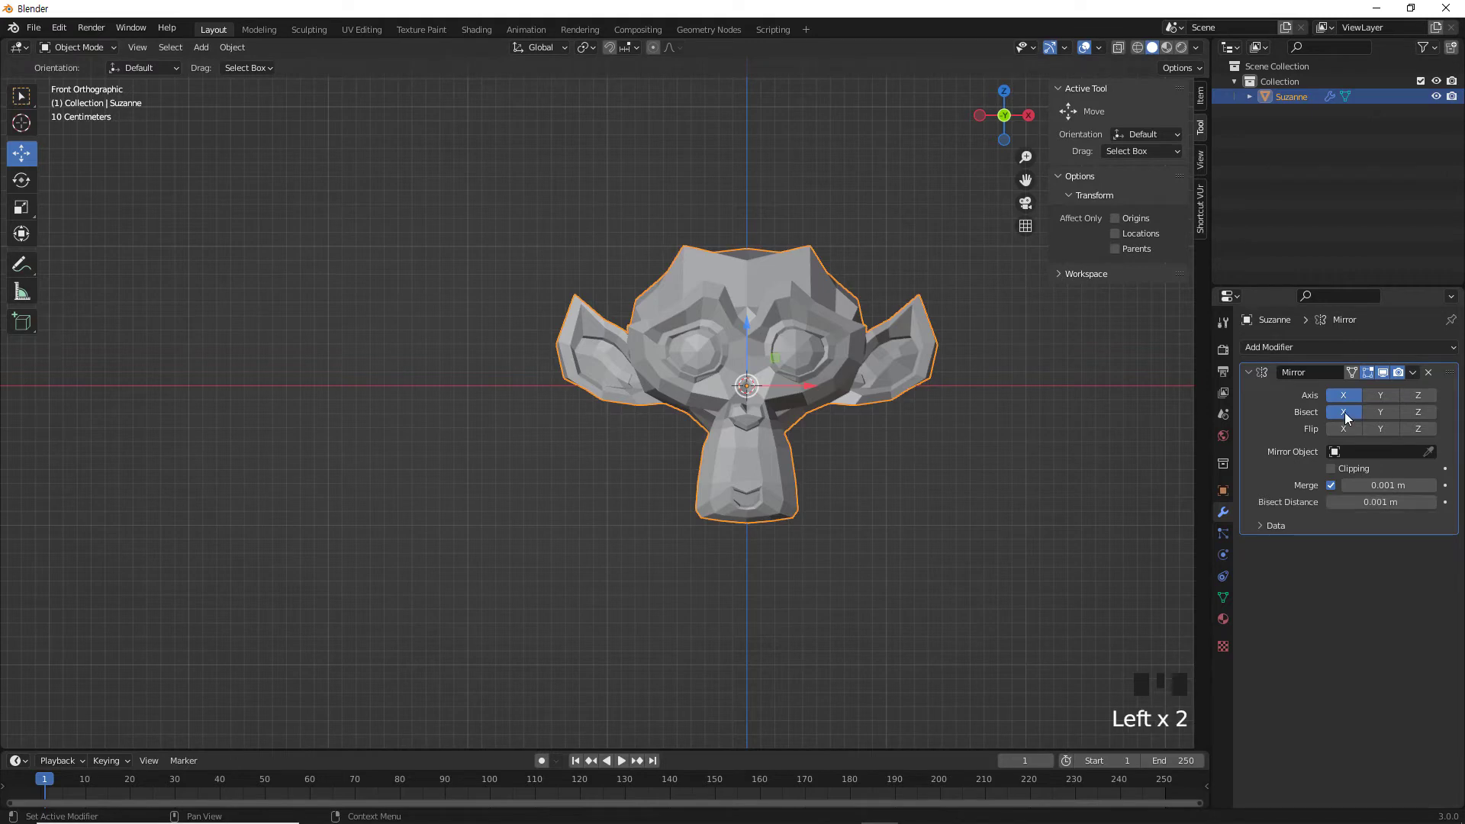
left_click(1344, 412)
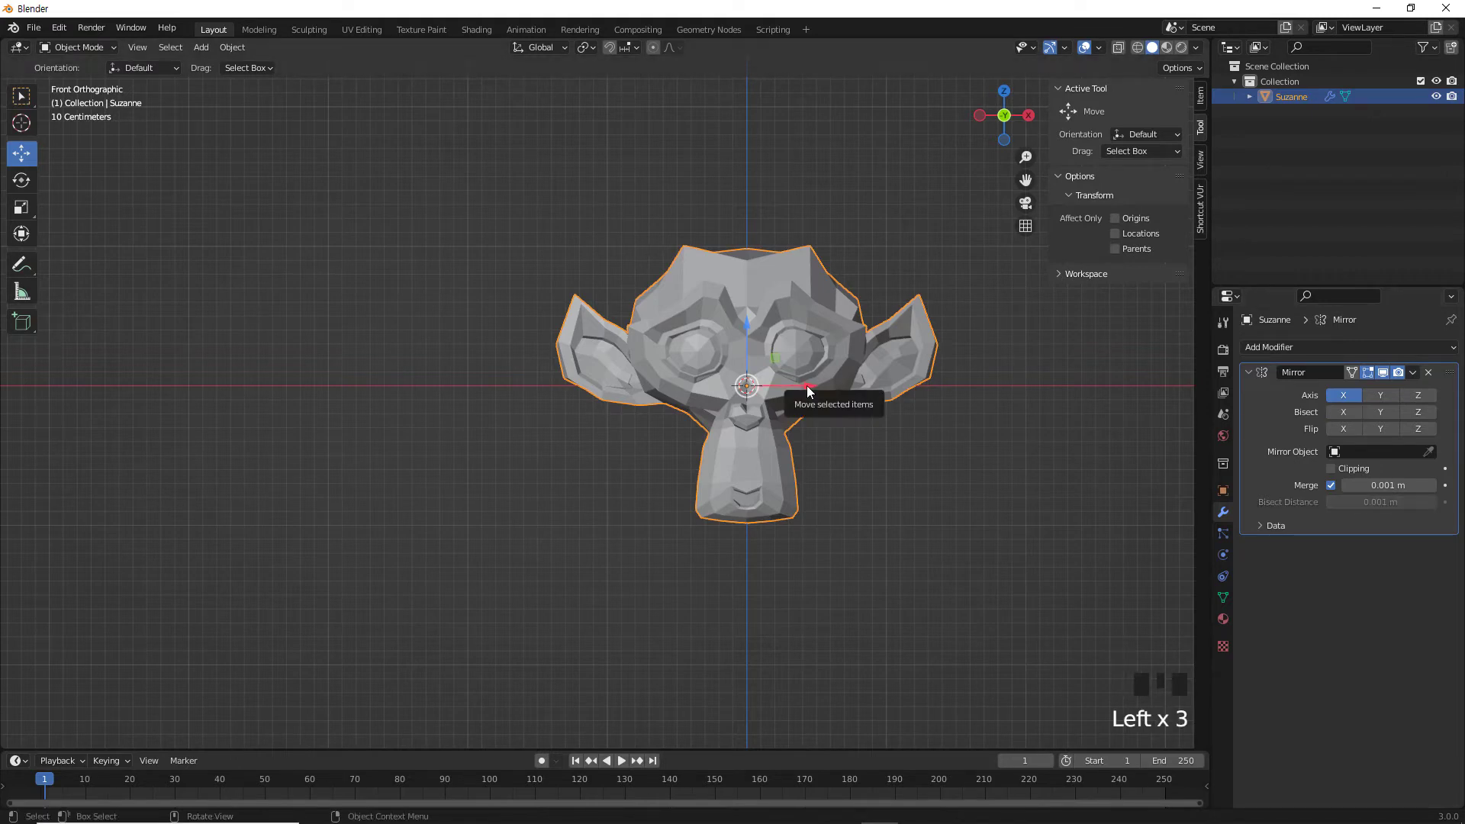
left_click(885, 494)
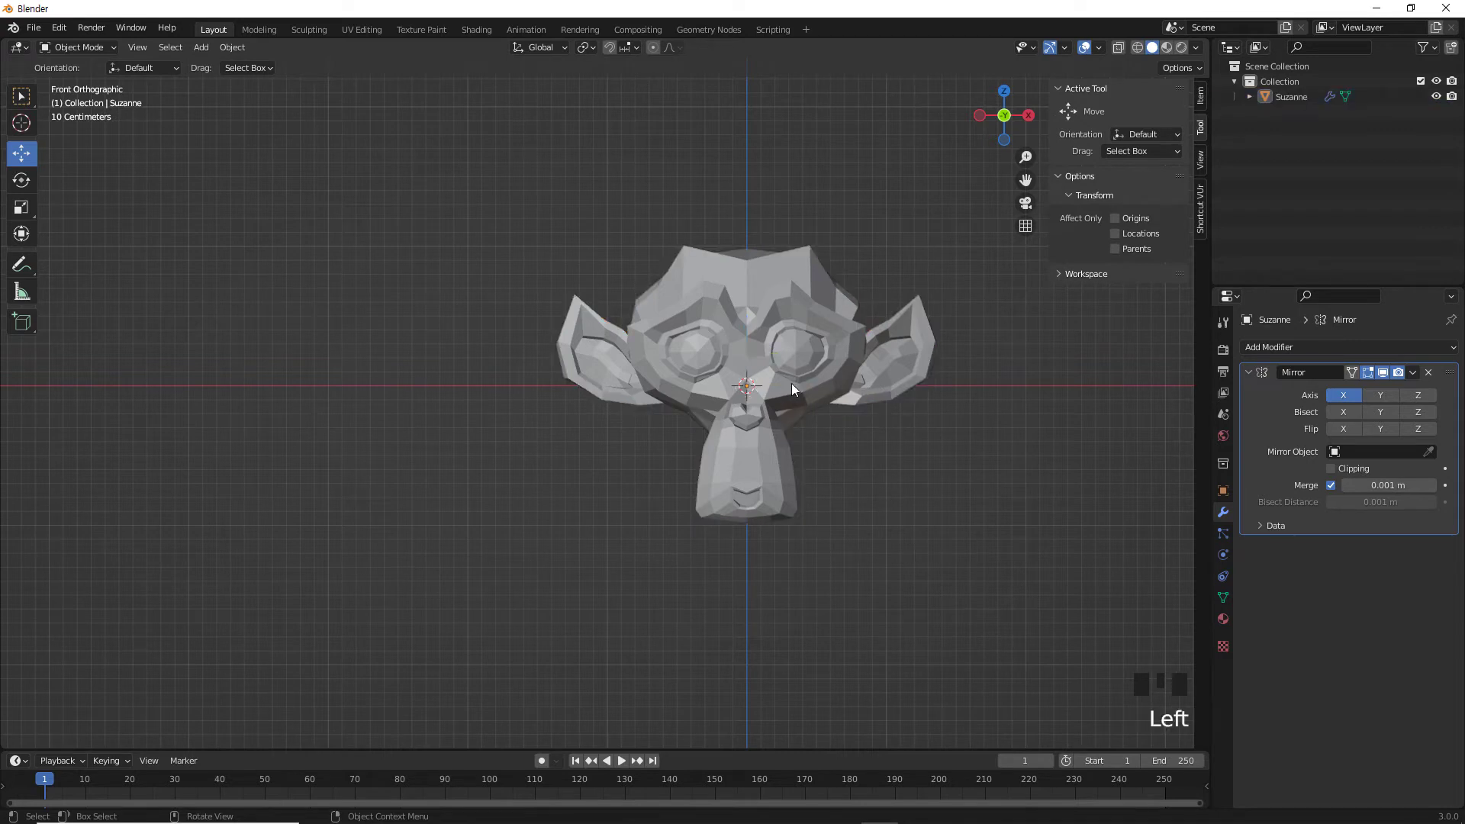
left_click(799, 356)
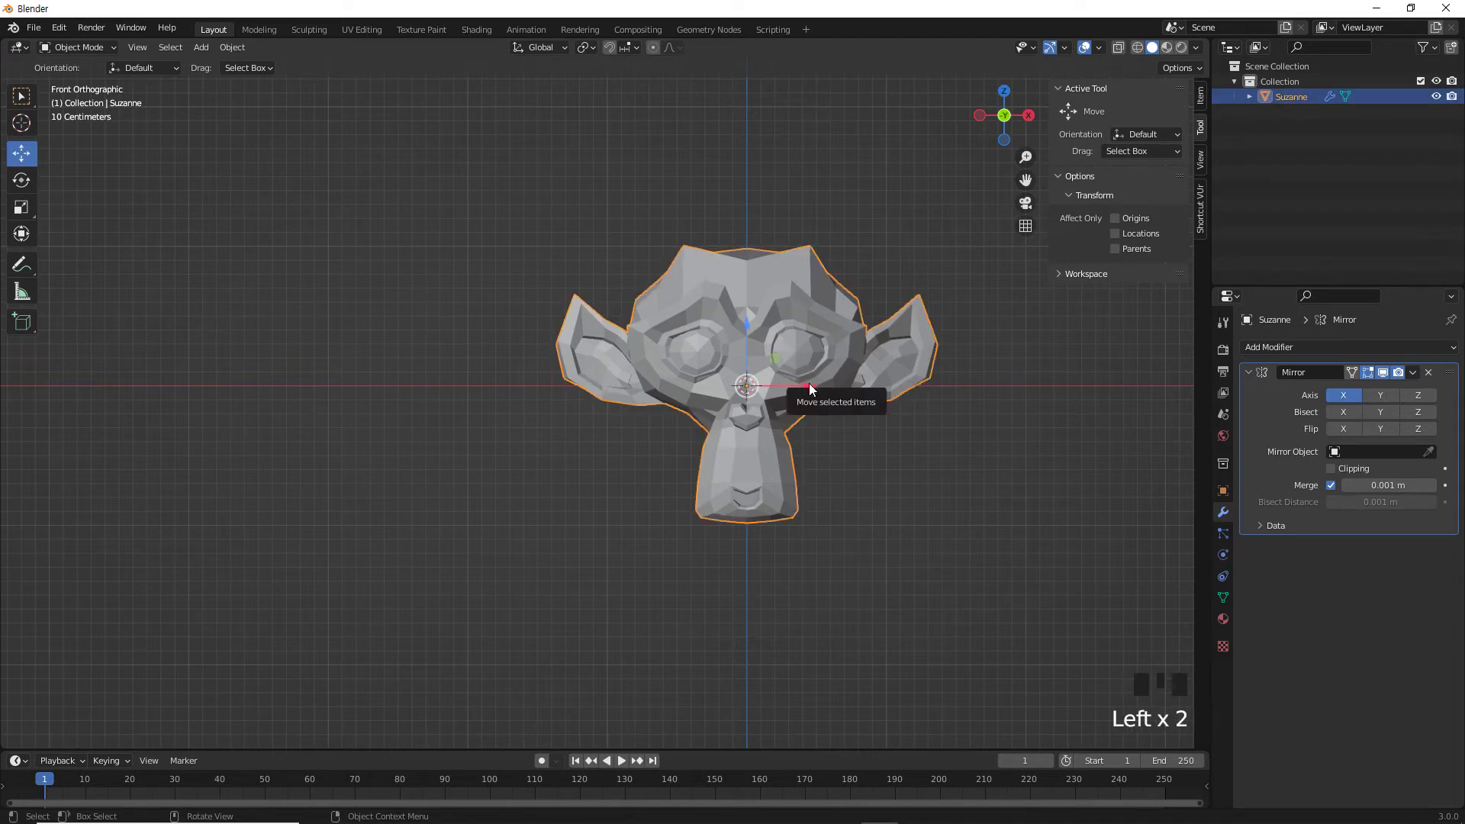
left_click_drag(808, 383, 845, 388)
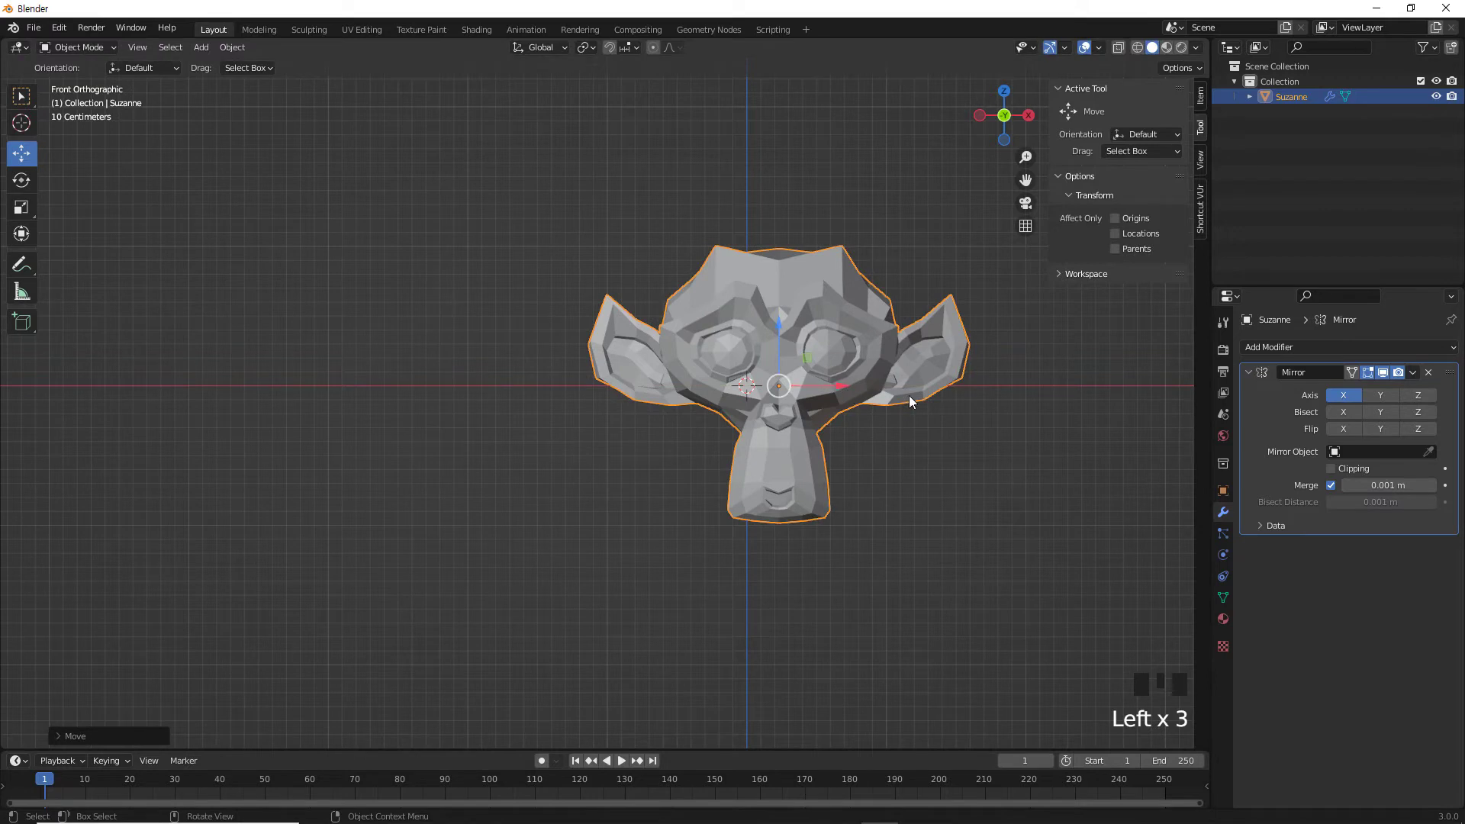
key("ctrl+z")
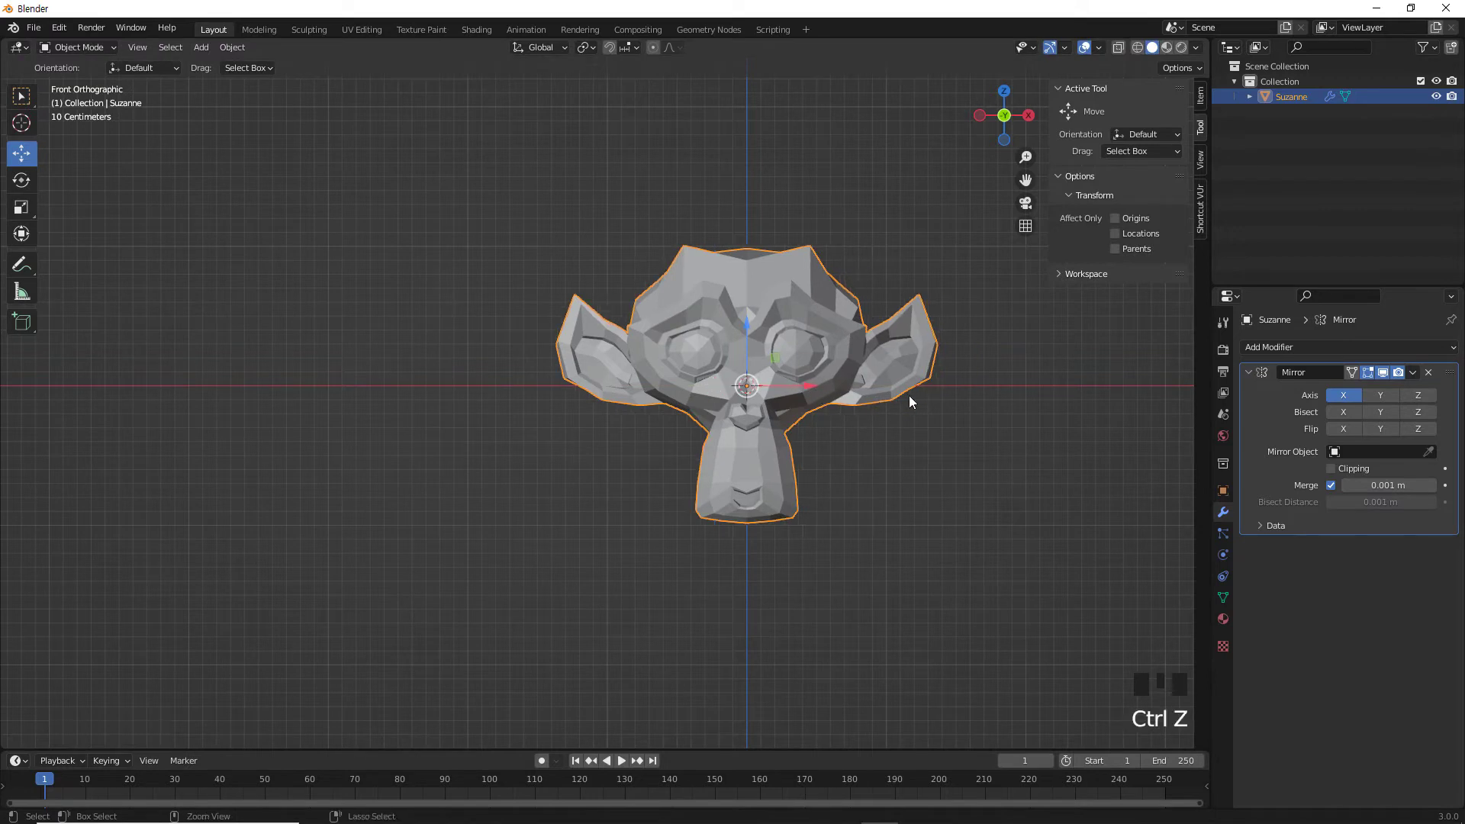
Enable Affect Only Origins, move the head's origin along positive X until the mirrored halves overlap, and undo that move.
left_click(1116, 219)
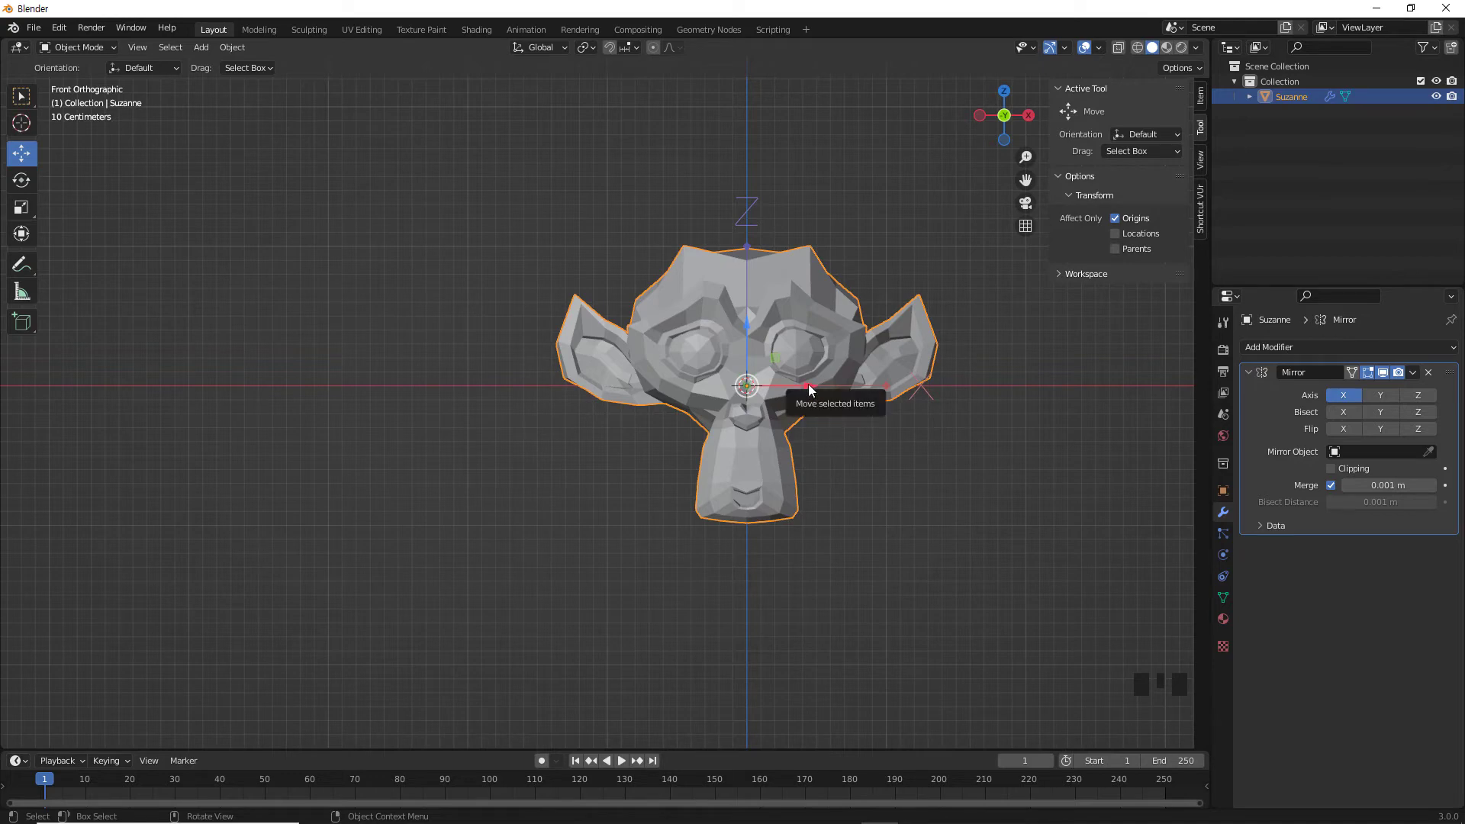
left_click_drag(808, 385, 849, 390)
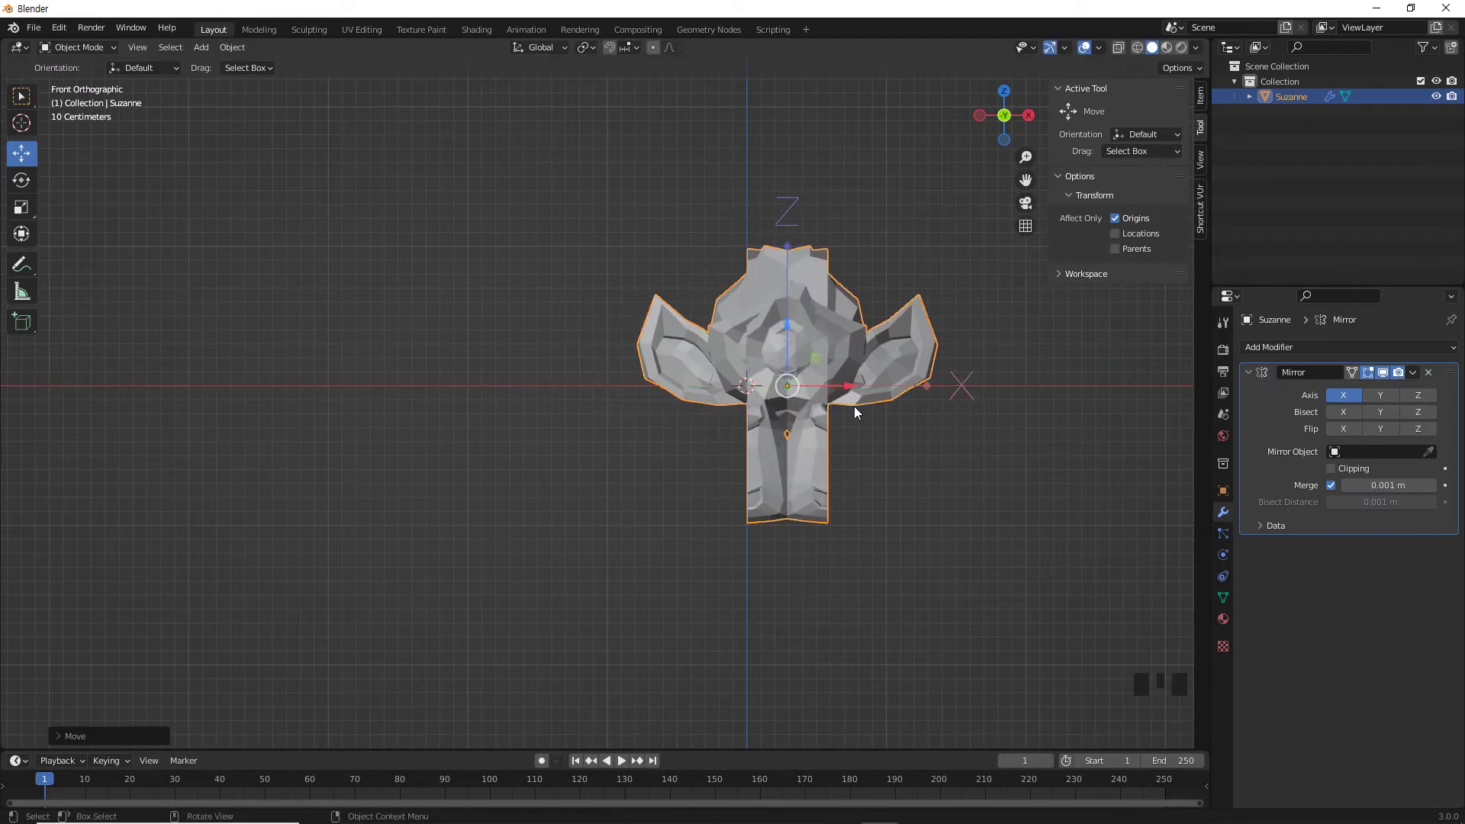
key("ctrl+z")
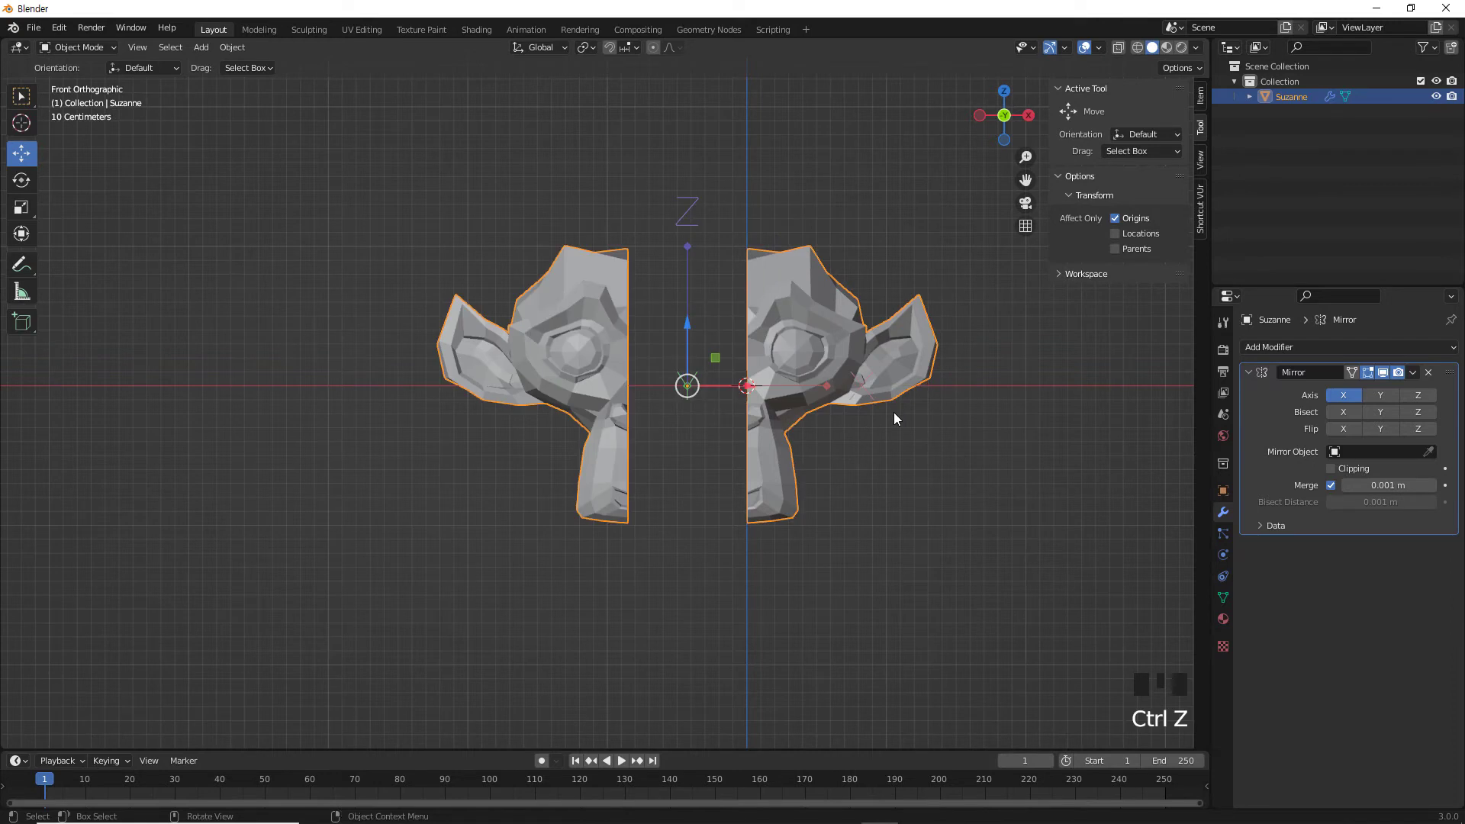
Enable Bisect on X and move the head's origin along positive X past the cut edge, checking the trimmed overlap from an angle.
left_click(1344, 413)
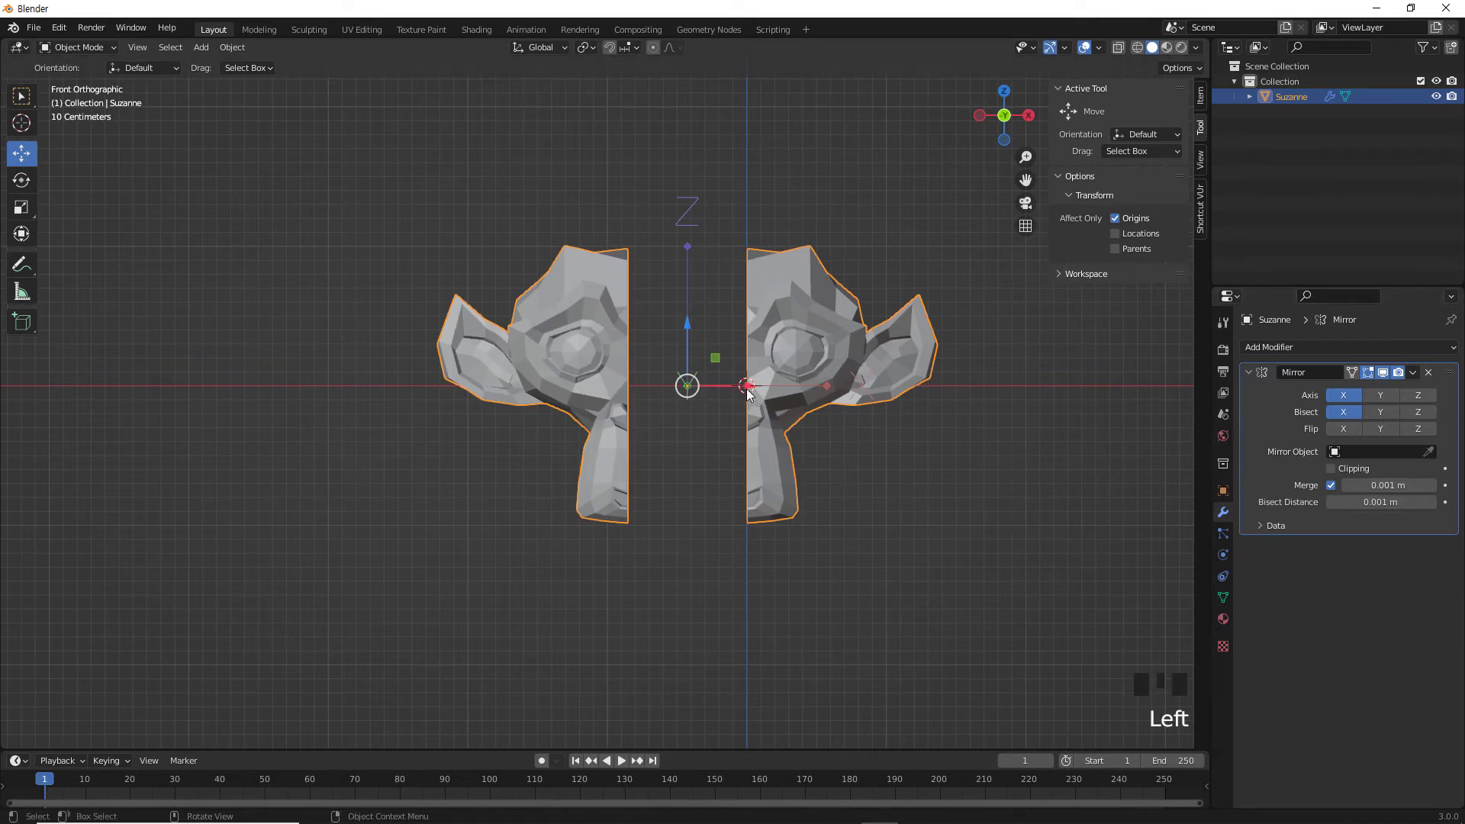
left_click_drag(750, 386, 831, 387)
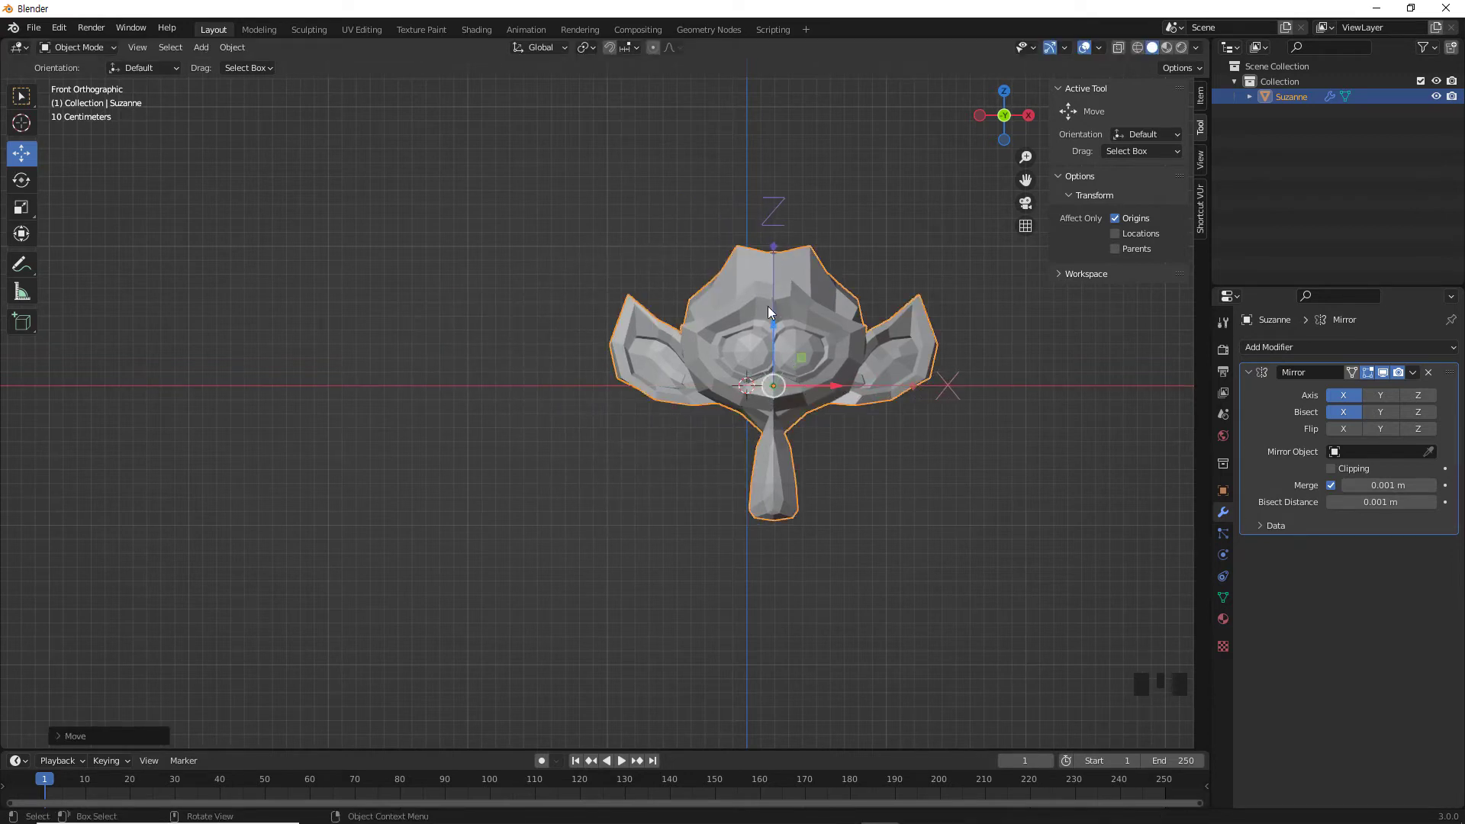
middle_click_drag(863, 467, 799, 492)
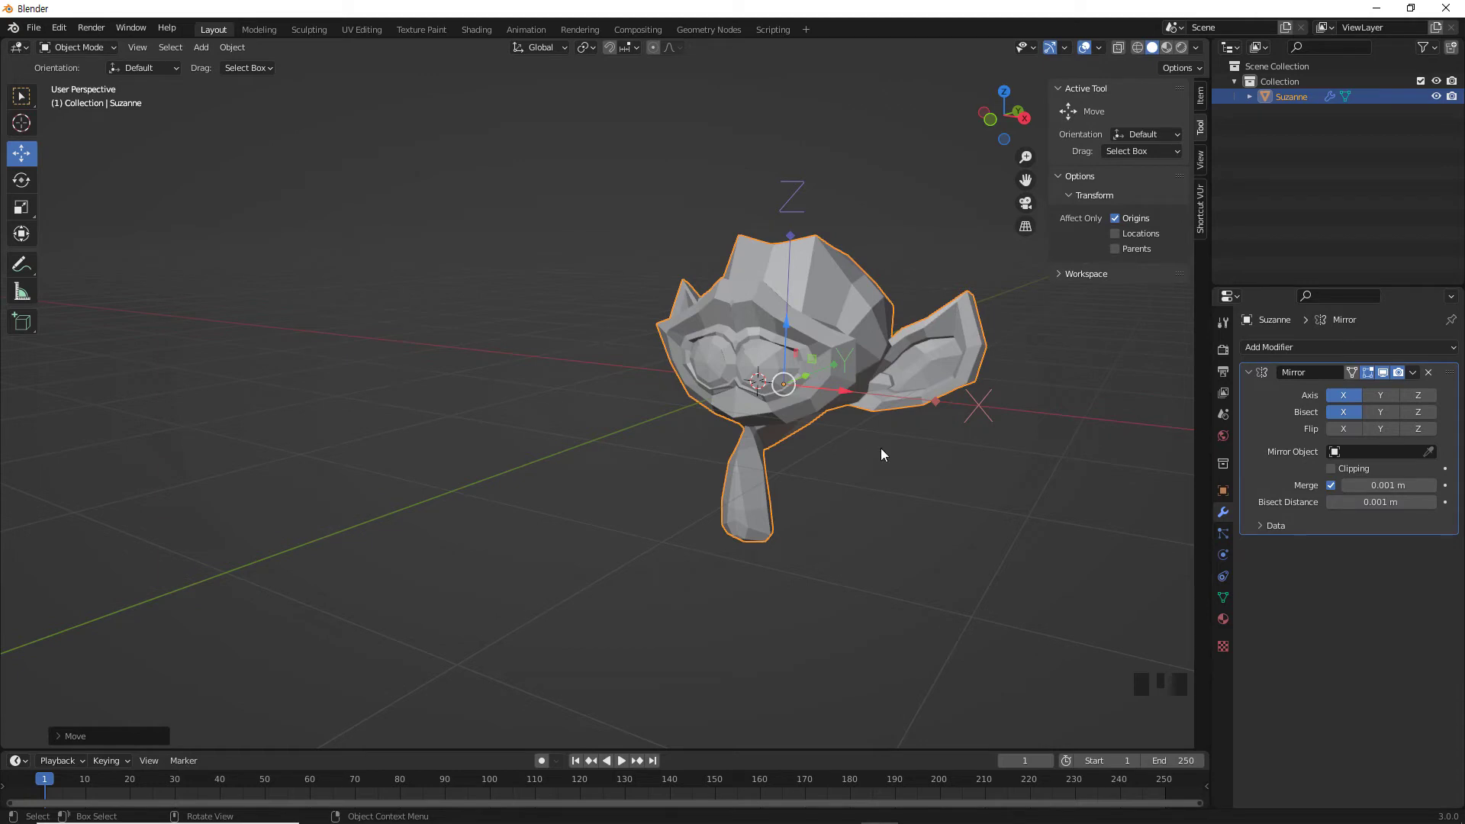
key("KP_1")
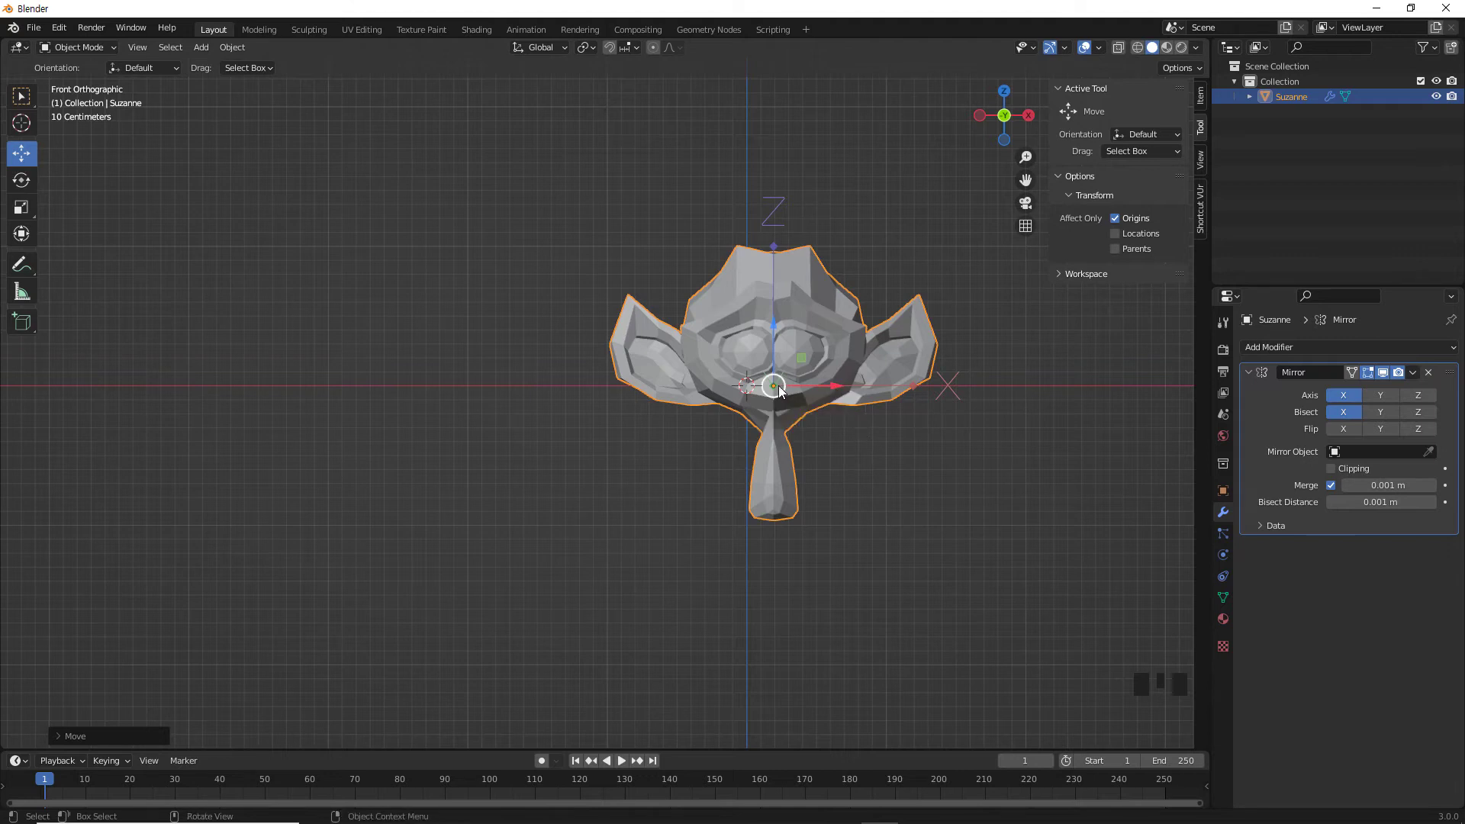
Set the monkey head's origin to the 3D cursor and deselect the head.
right_click(837, 437)
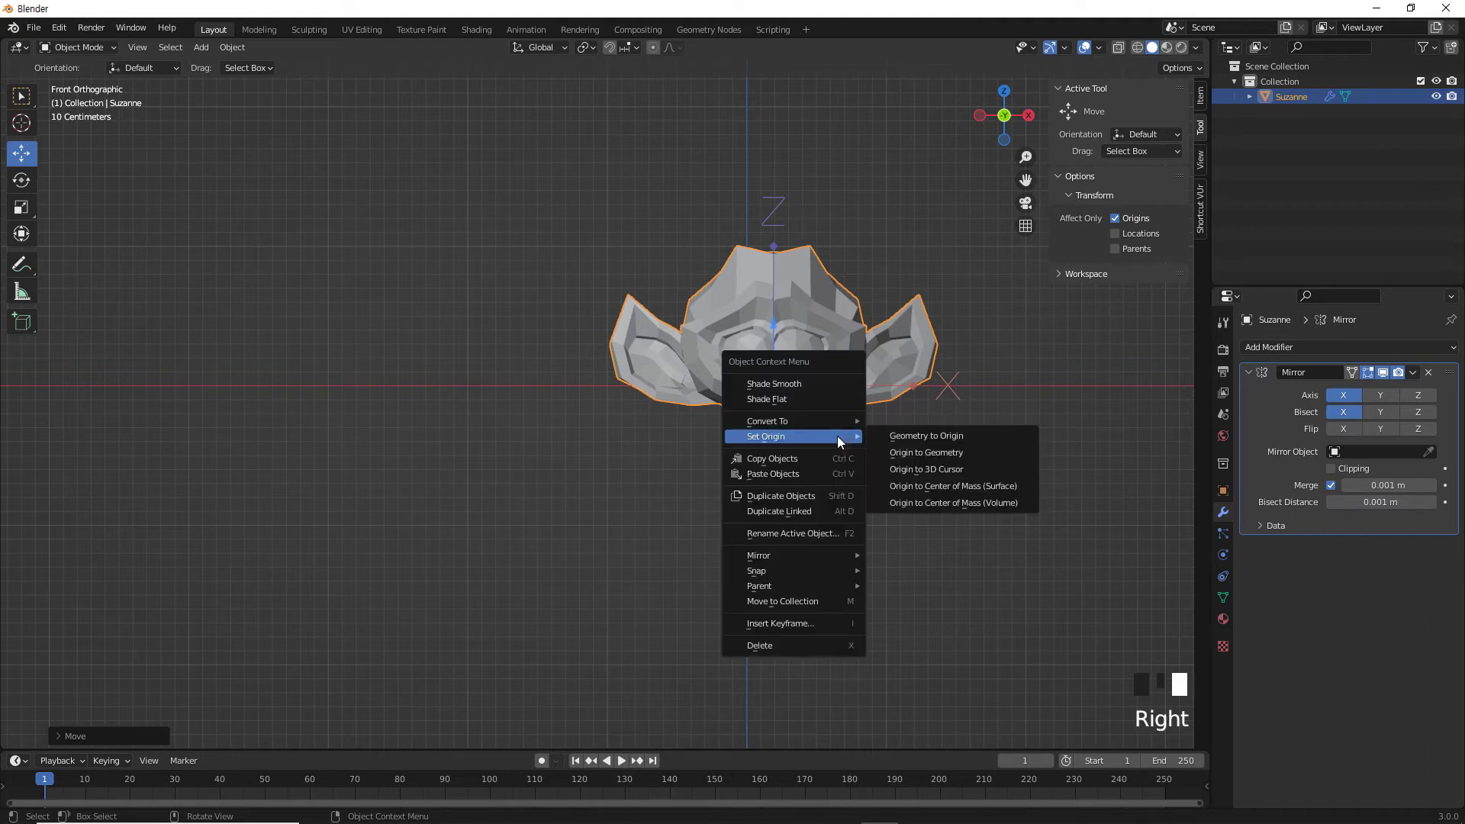
left_click(940, 470)
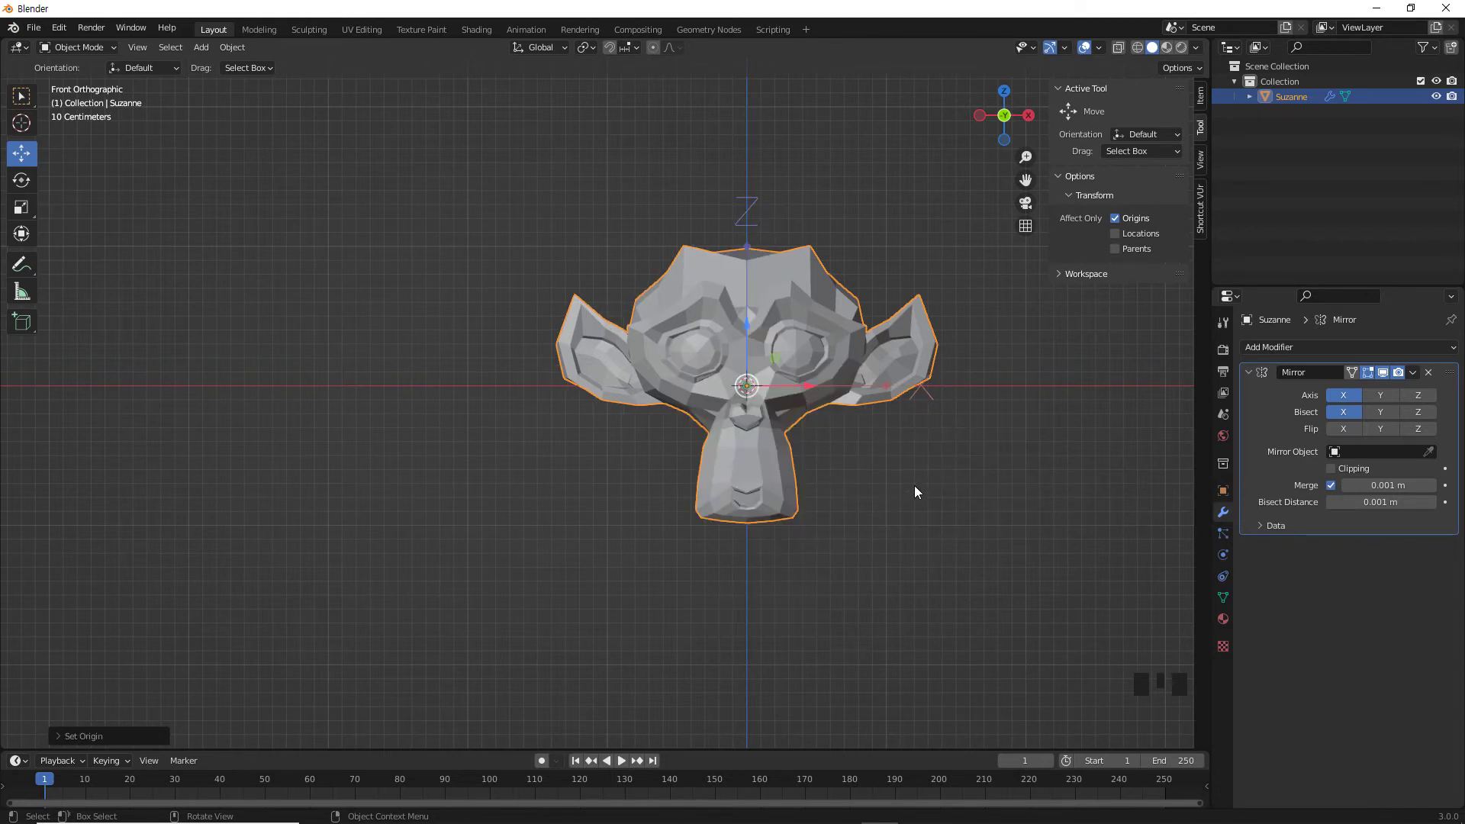
left_click(914, 486)
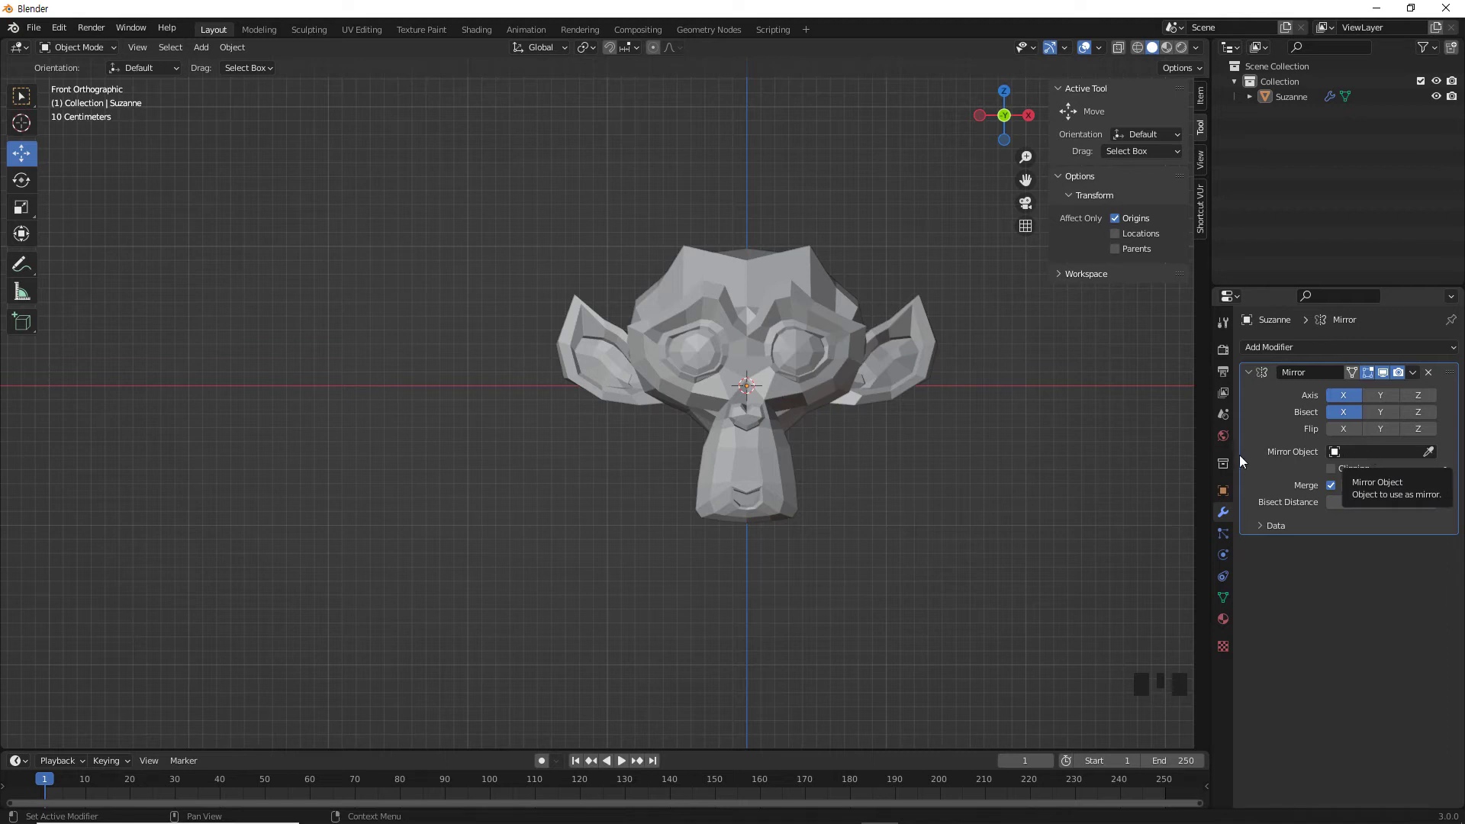
left_click(951, 458)
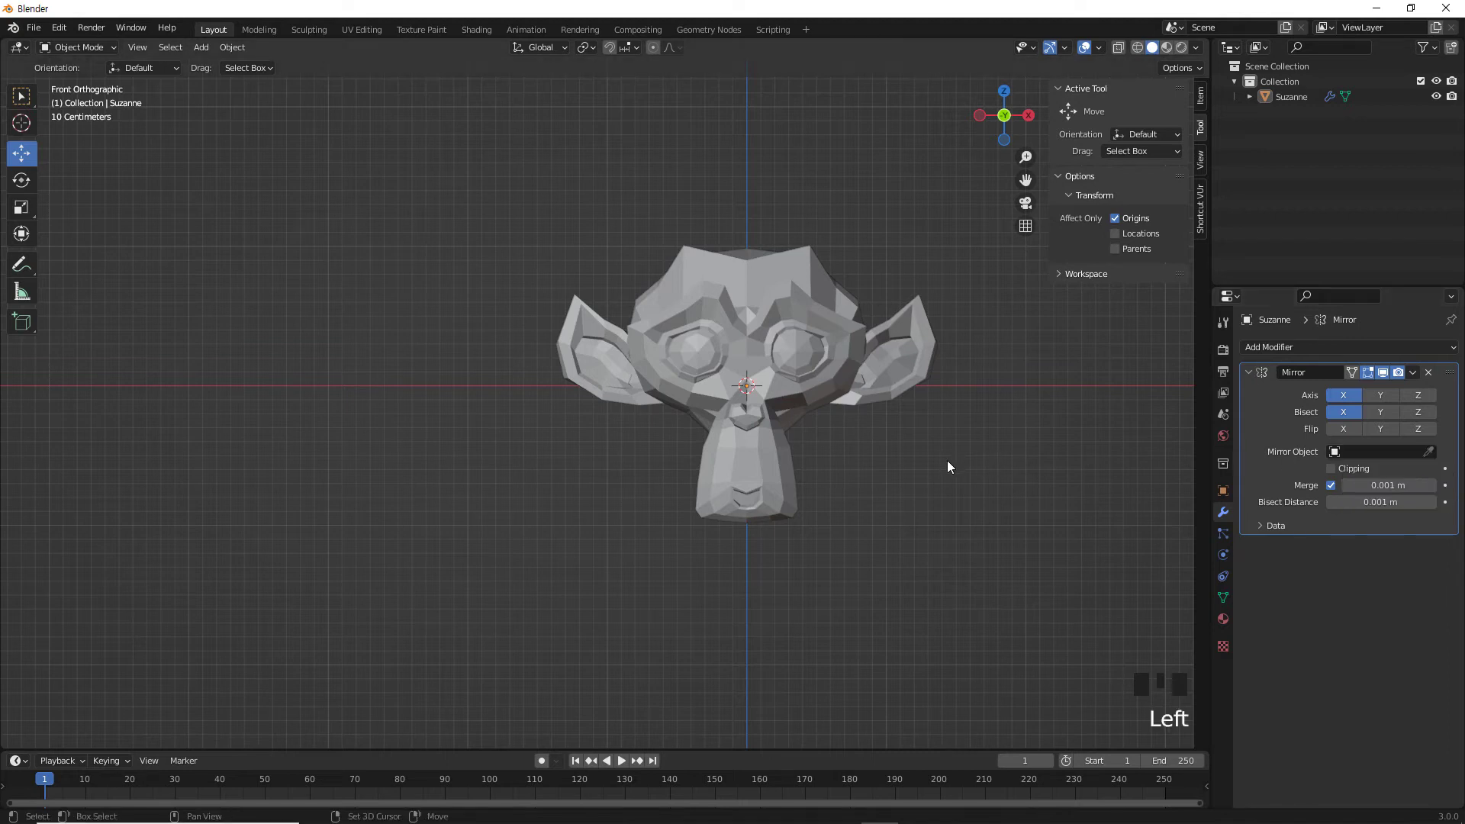
Add a Plain Axes empty at the 3D cursor.
key("shift+a")
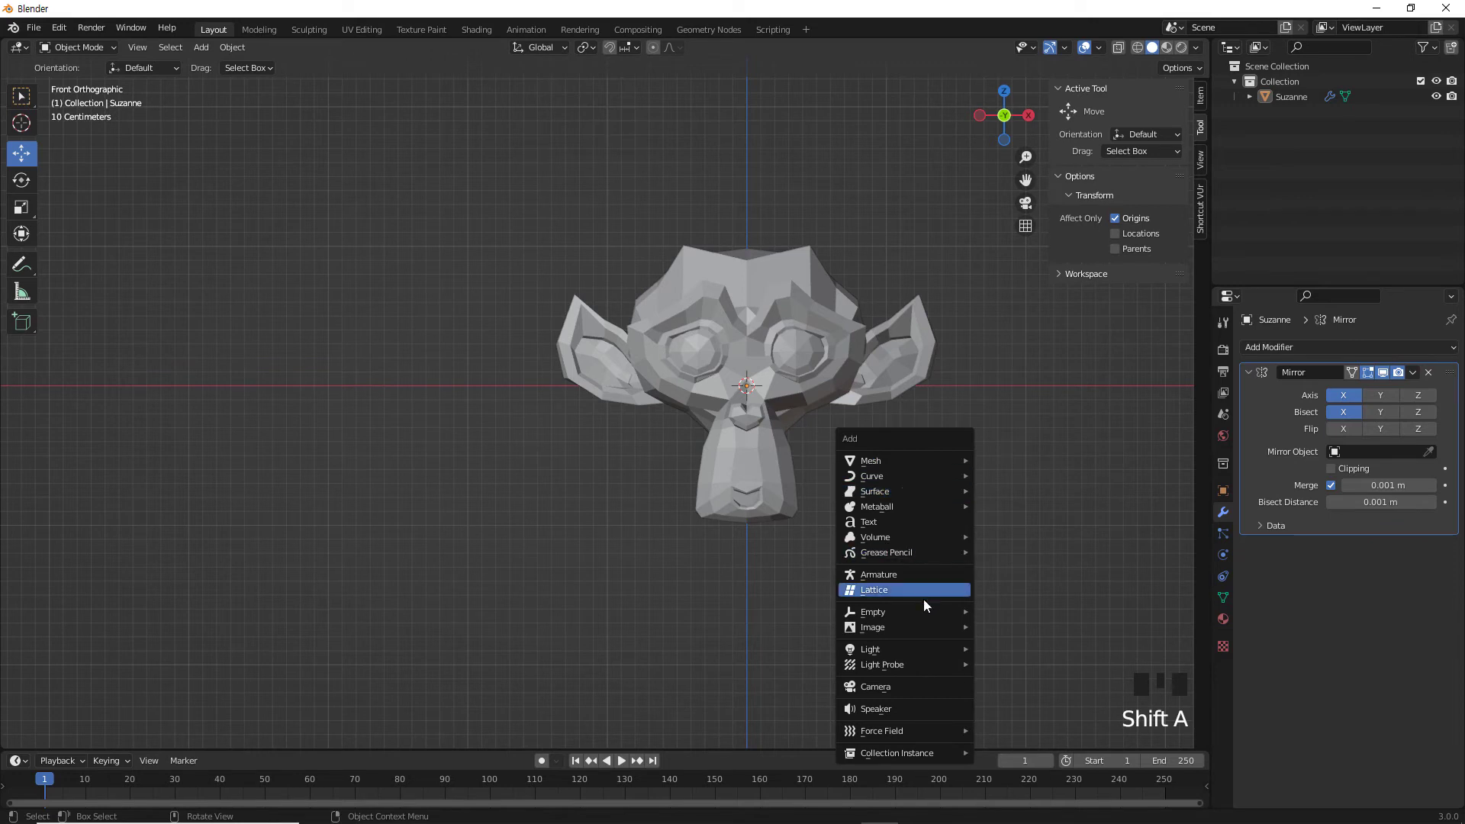
mouse_move(923, 613)
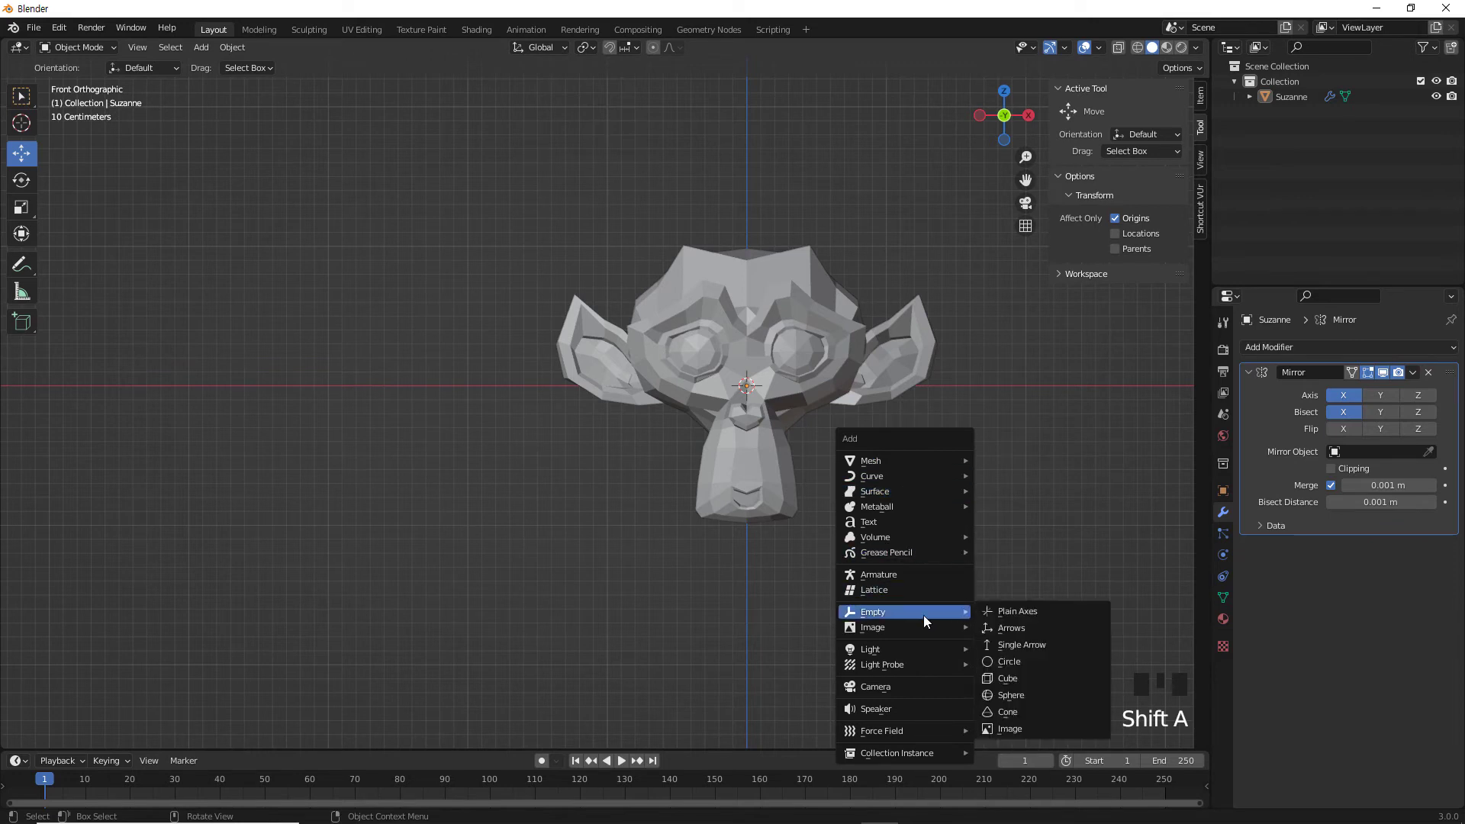
left_click(1053, 611)
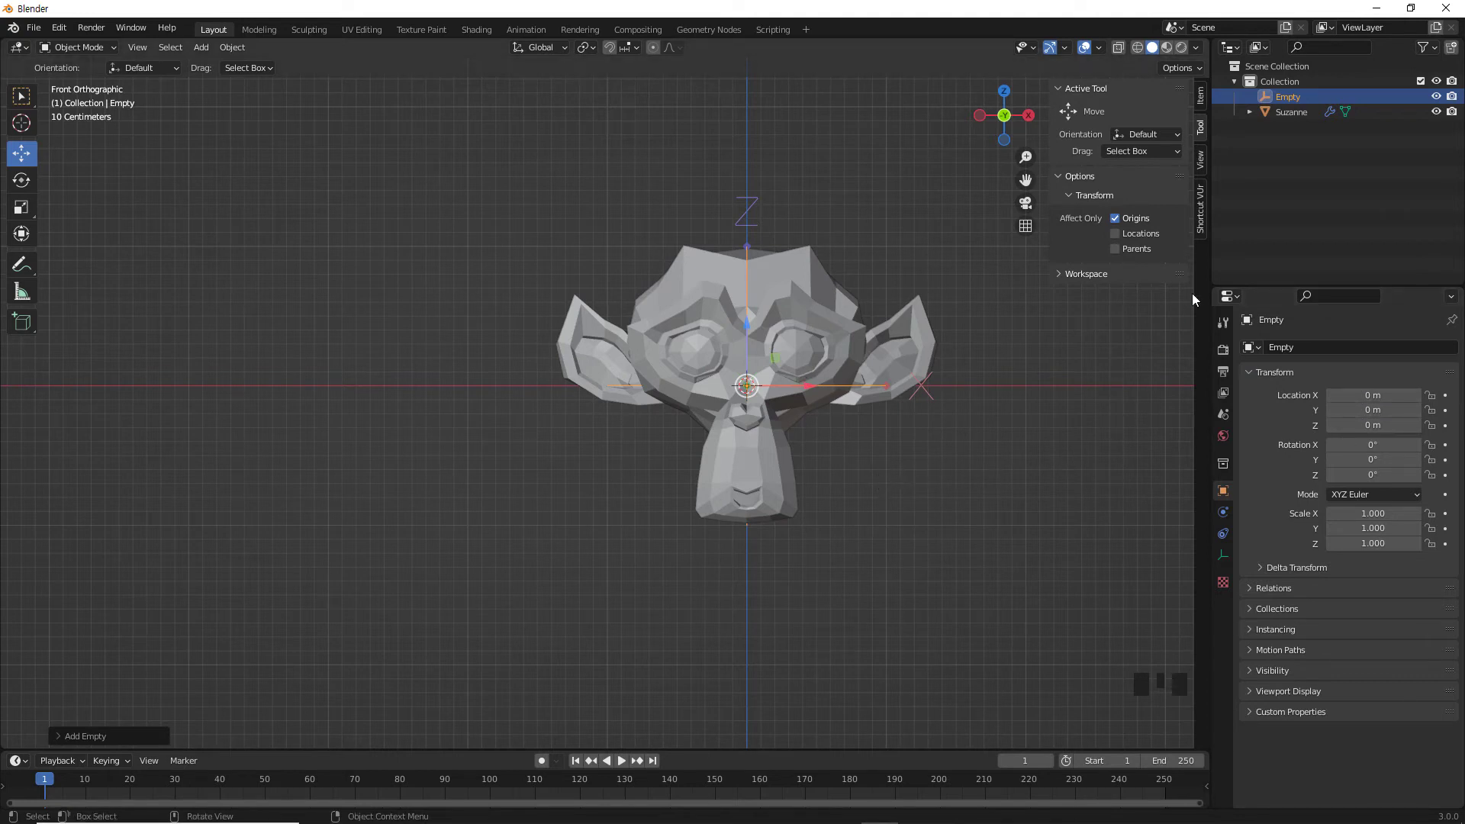
Set the Empty as the Mirror Object in the monkey head's Mirror modifier.
left_click(897, 322)
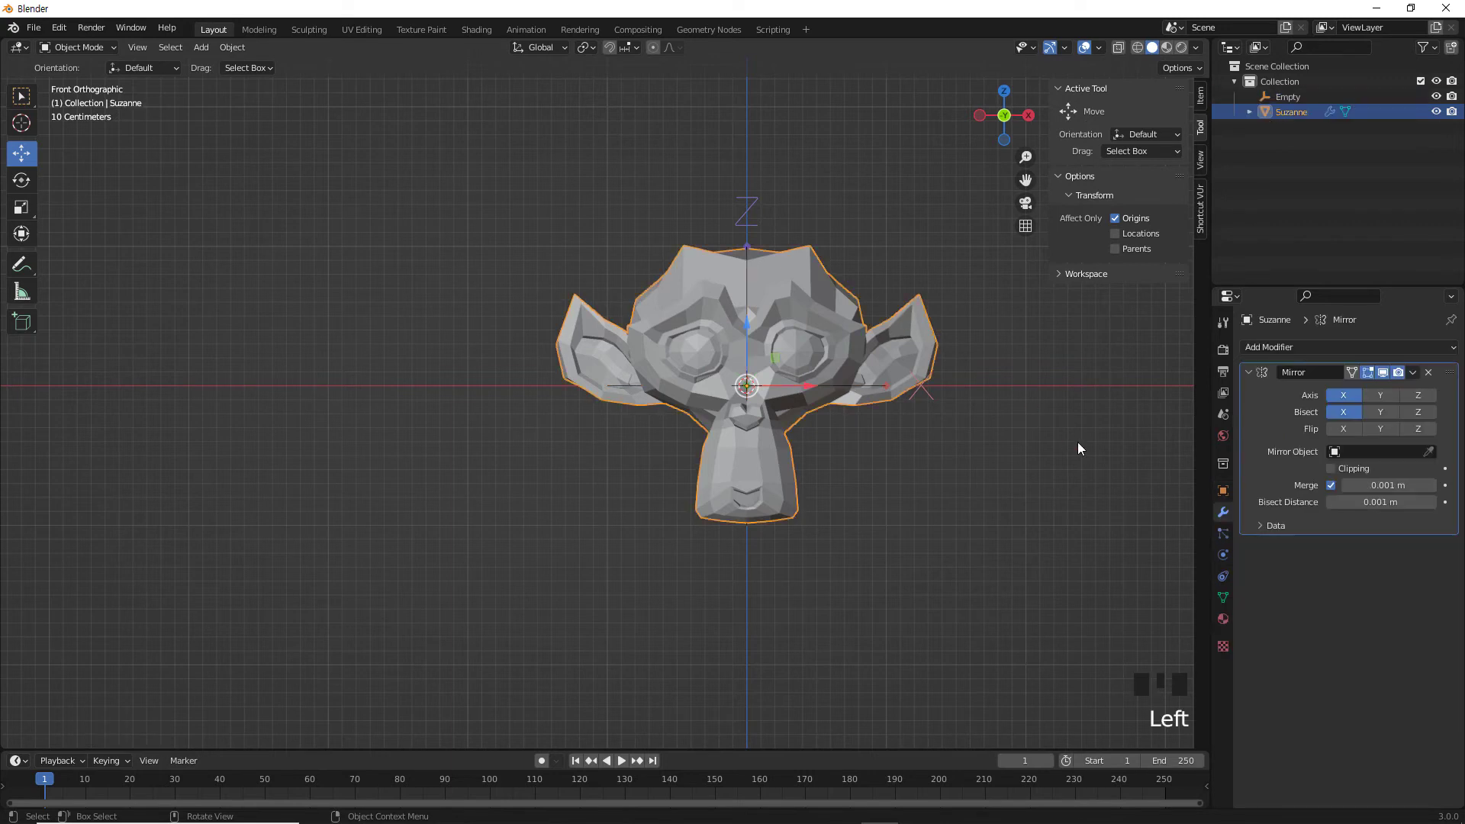
left_click(1362, 452)
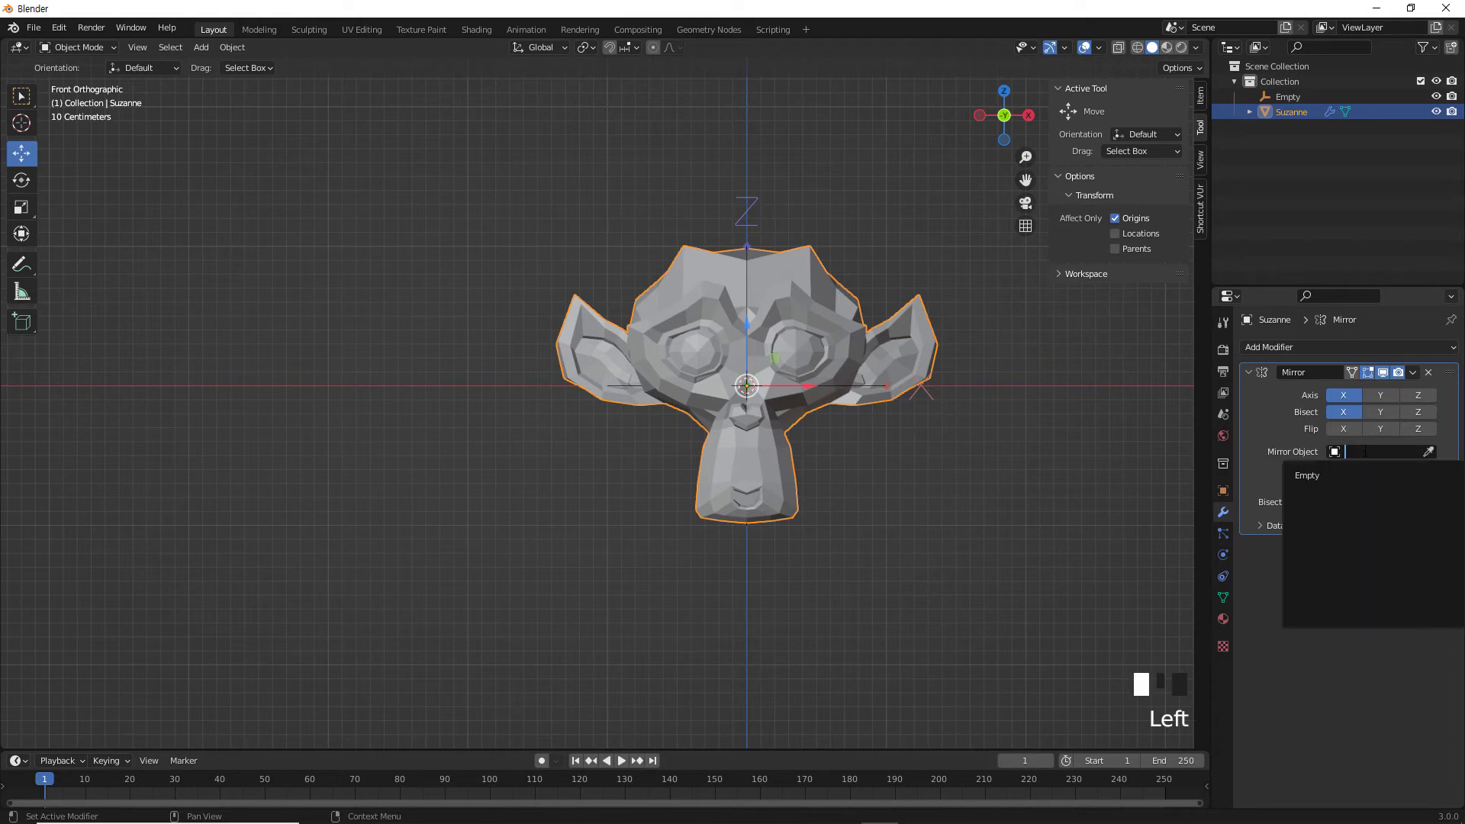
left_click(1318, 474)
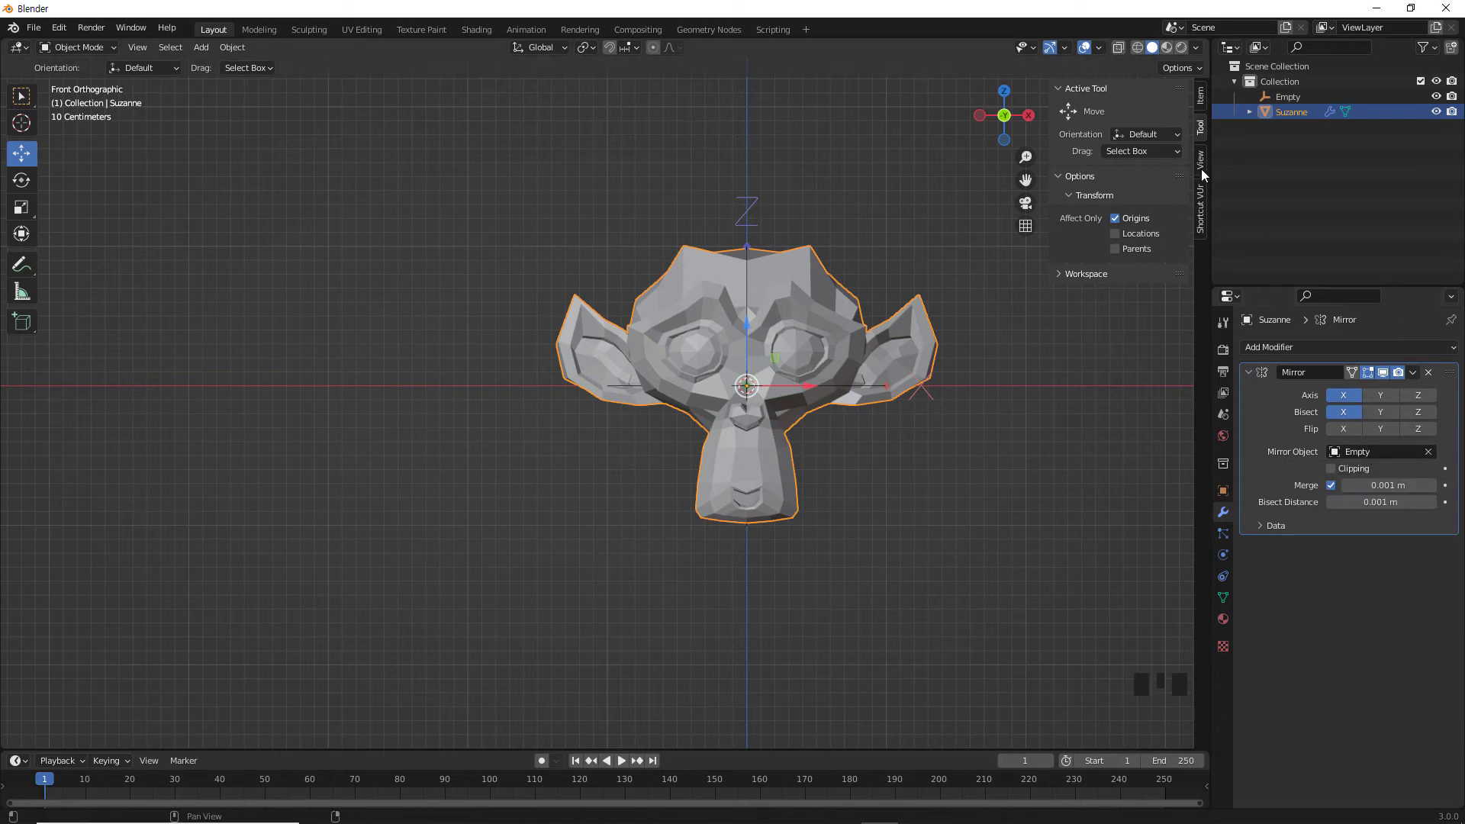
Select the Empty, try to move it along negative X with Affect Only Origins still enabled, and undo the attempt.
left_click(1287, 97)
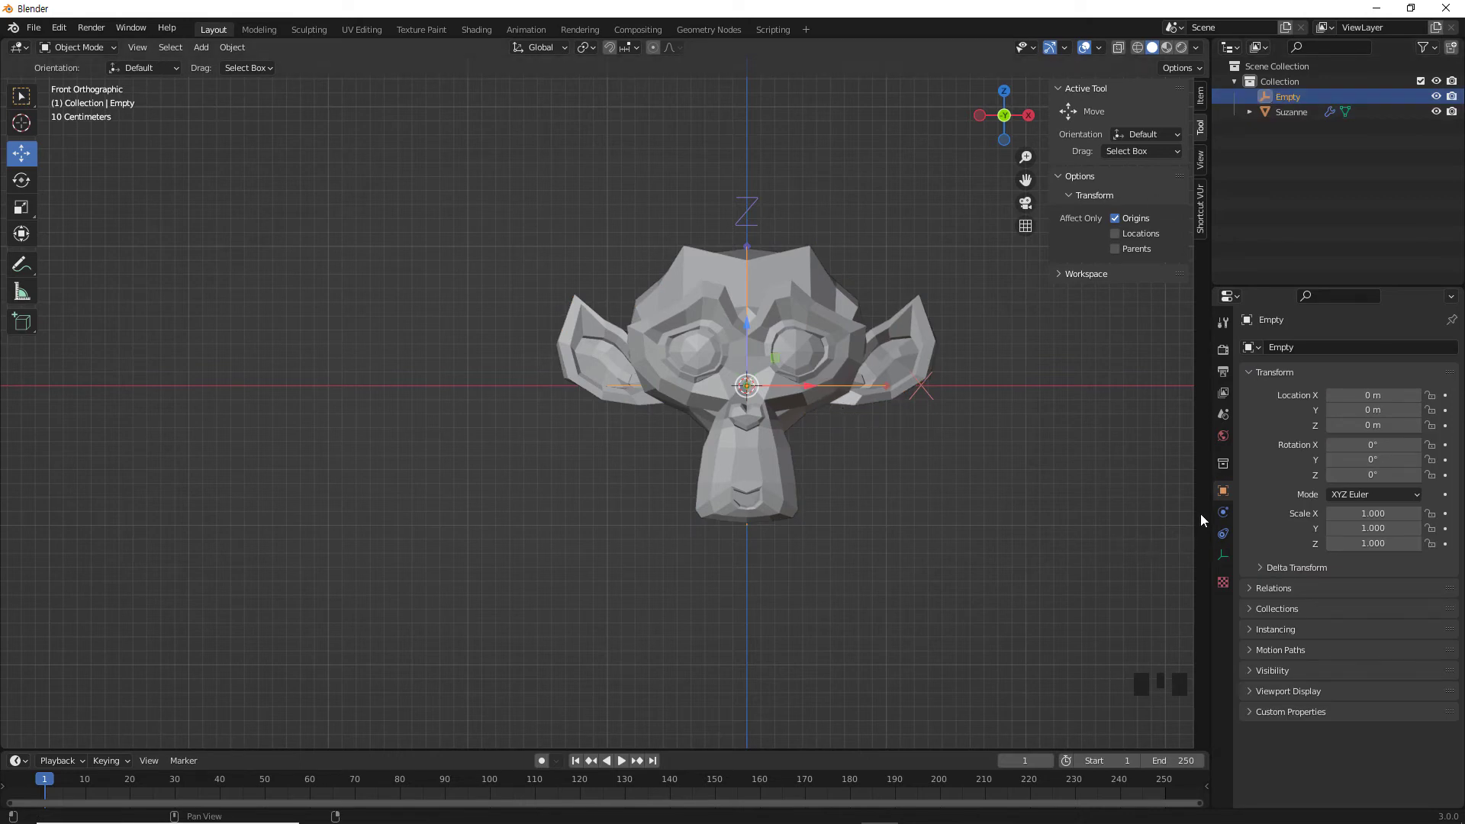
left_click(1280, 109)
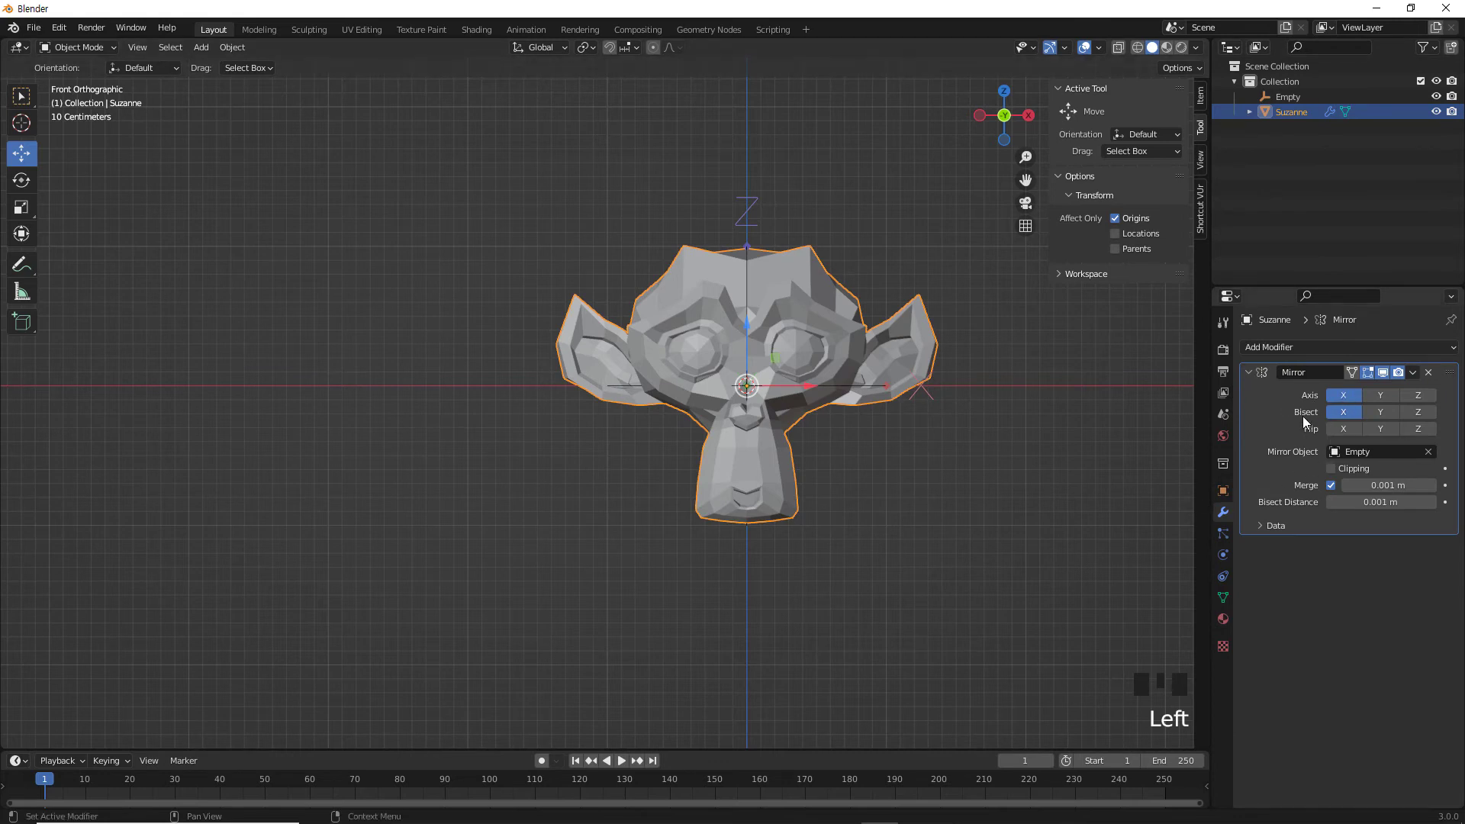
left_click(1288, 97)
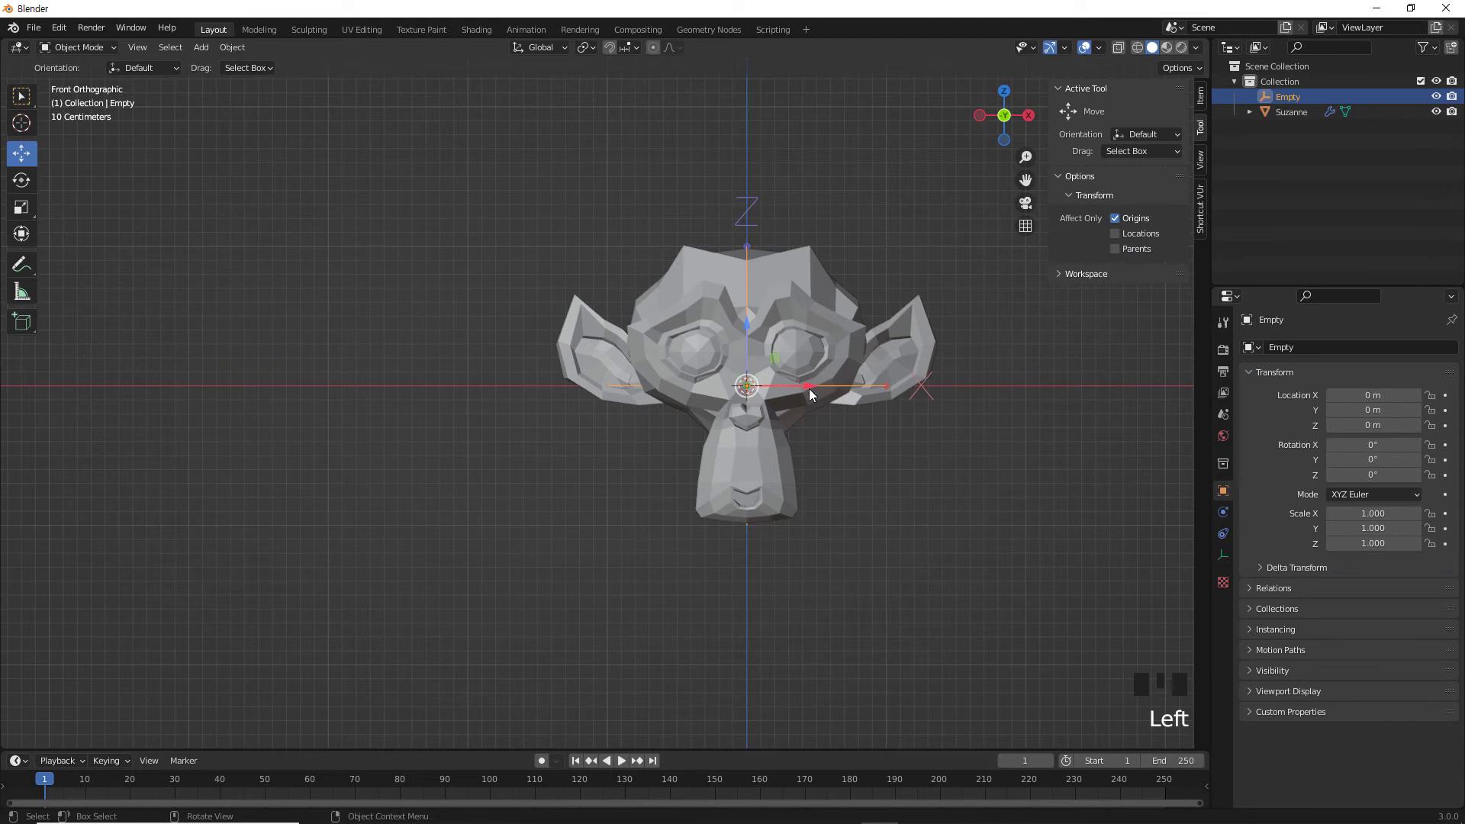
left_click_drag(809, 387, 753, 396)
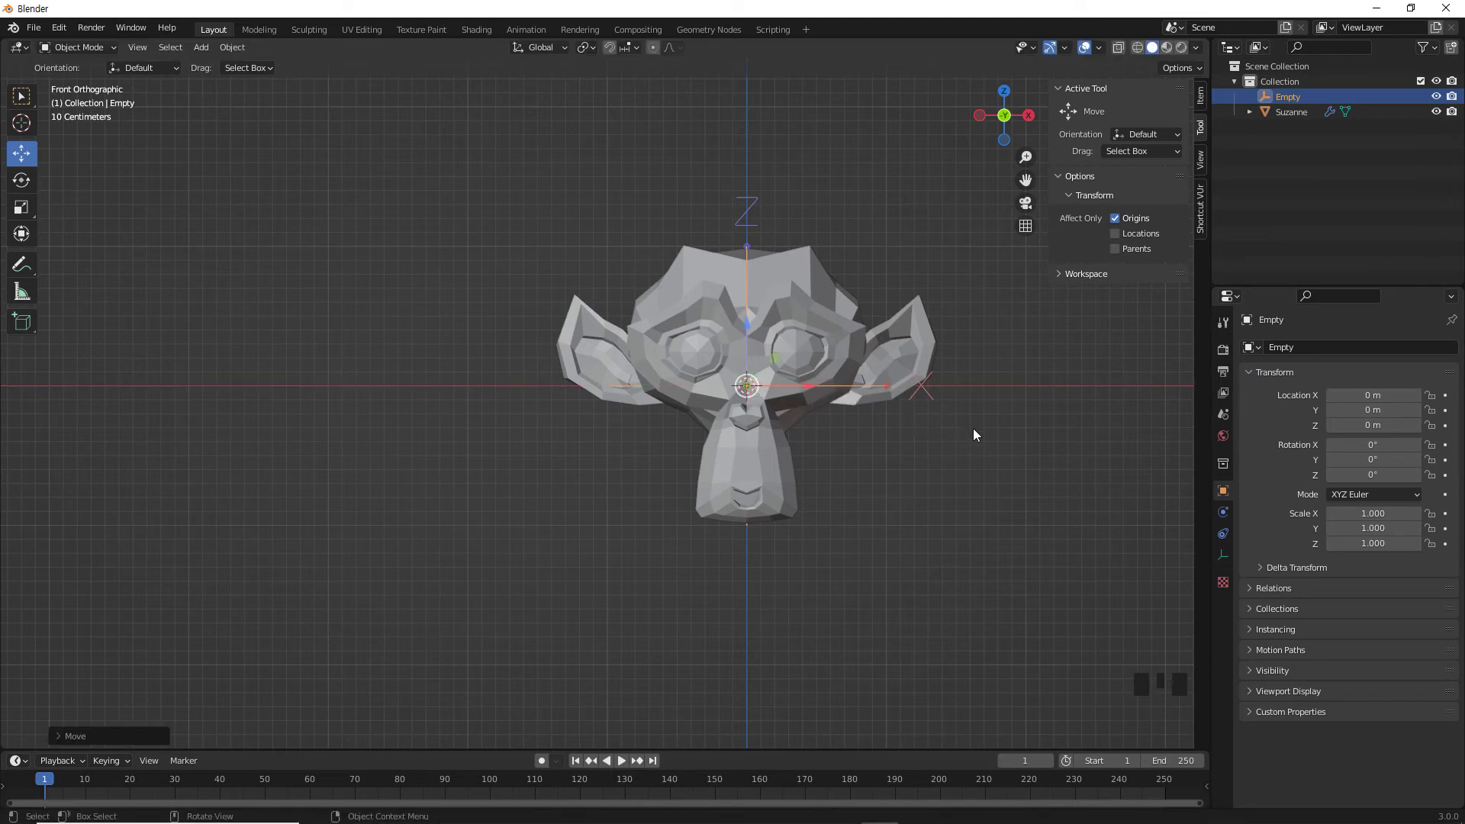
key("ctrl")
key("ctrl+z")
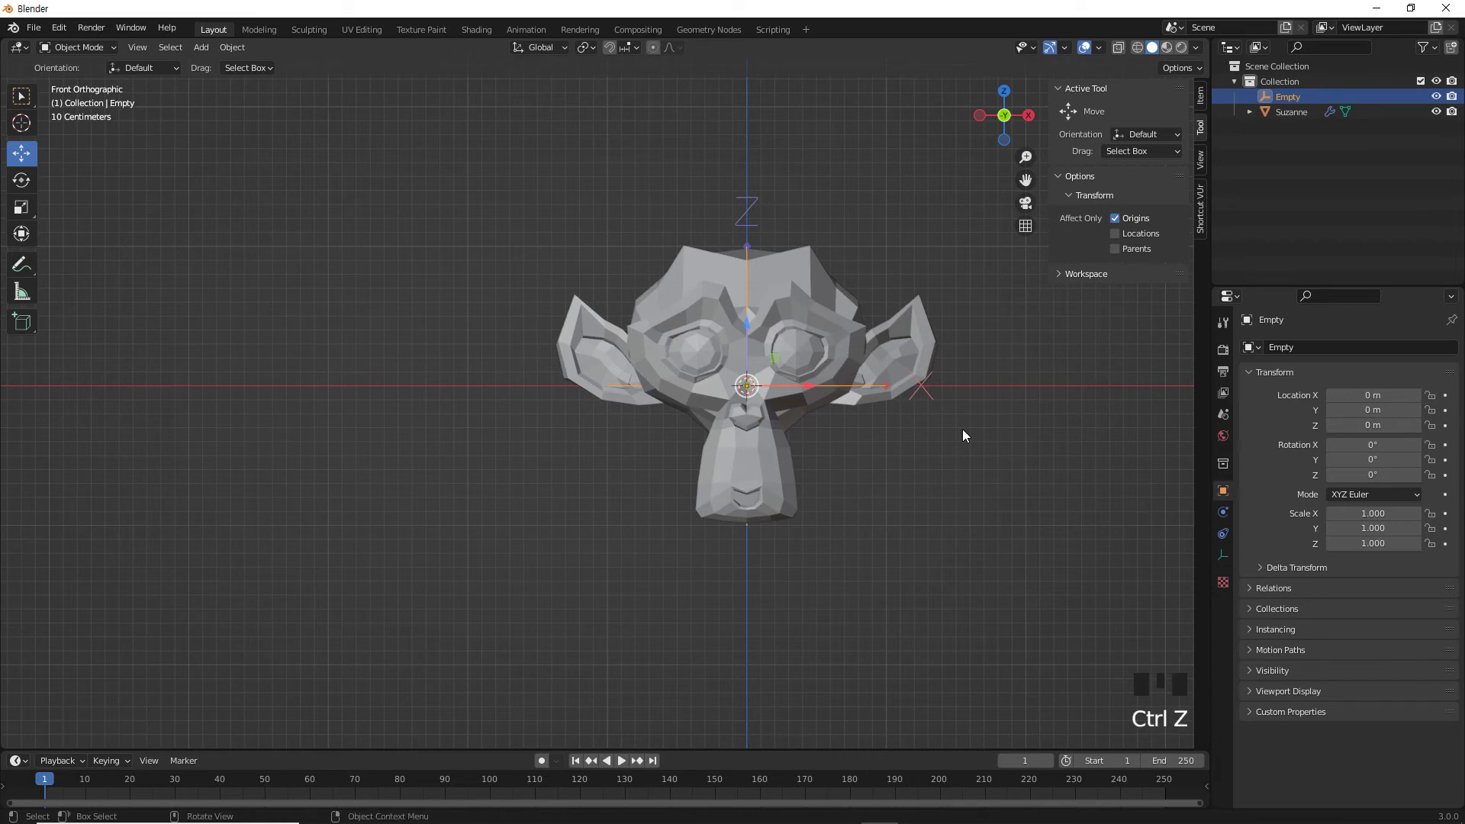
Disable Affect Only Origins, move the Empty about 0.55 m along negative X, then undo the move and reselect the monkey head.
left_click(1115, 218)
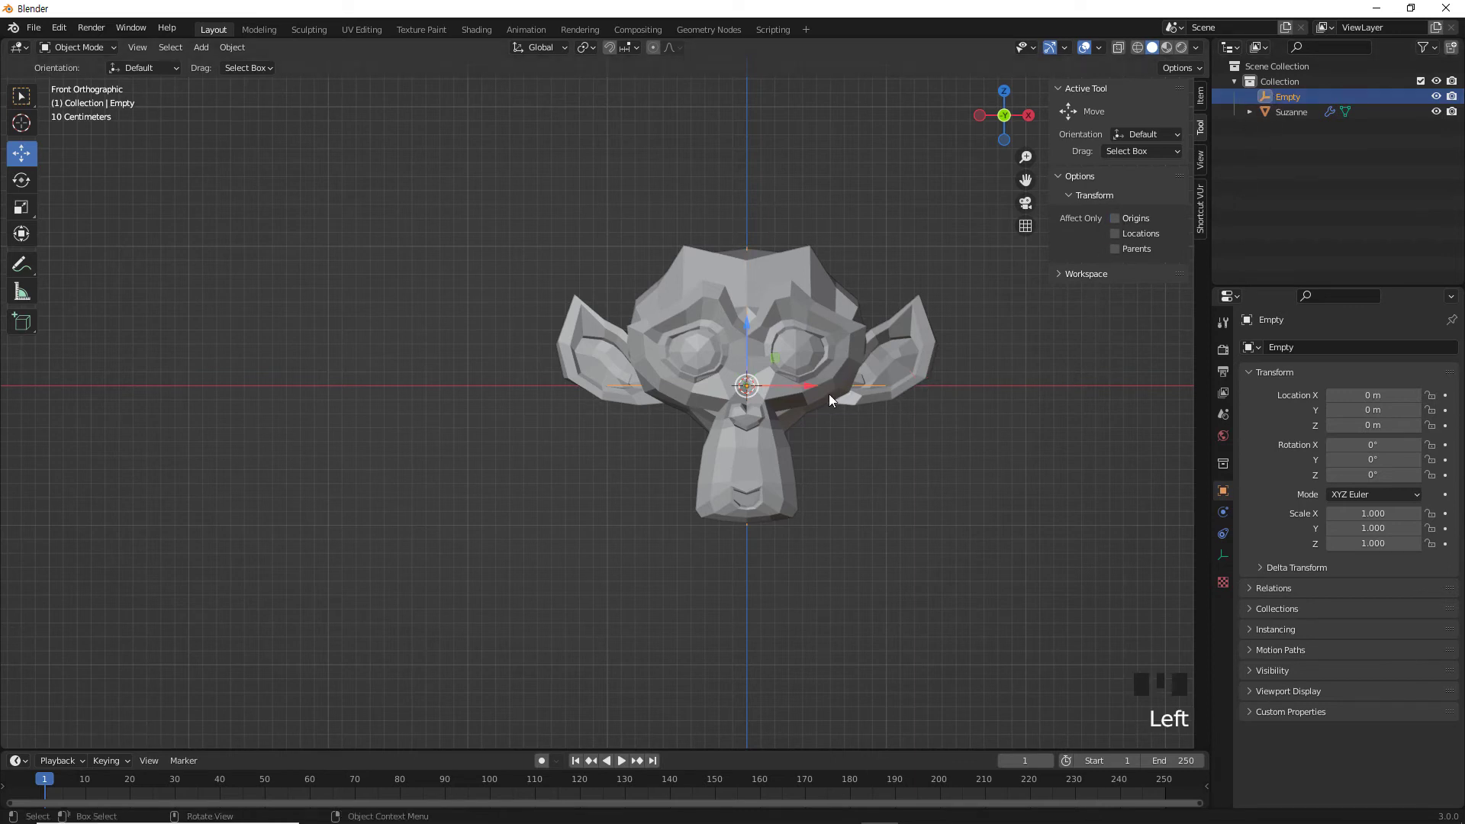
left_click_drag(810, 392, 728, 399)
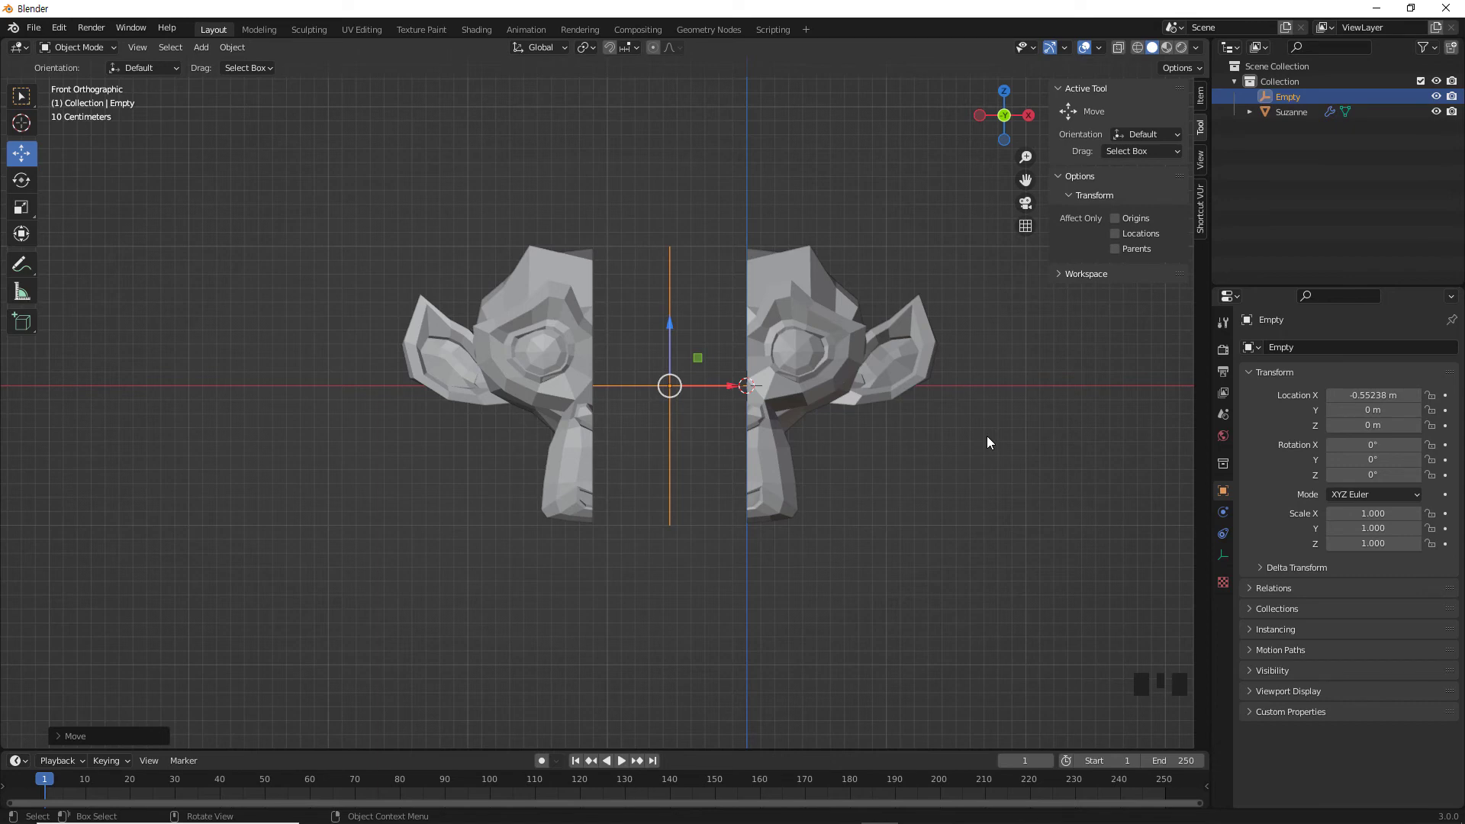
key("ctrl+z")
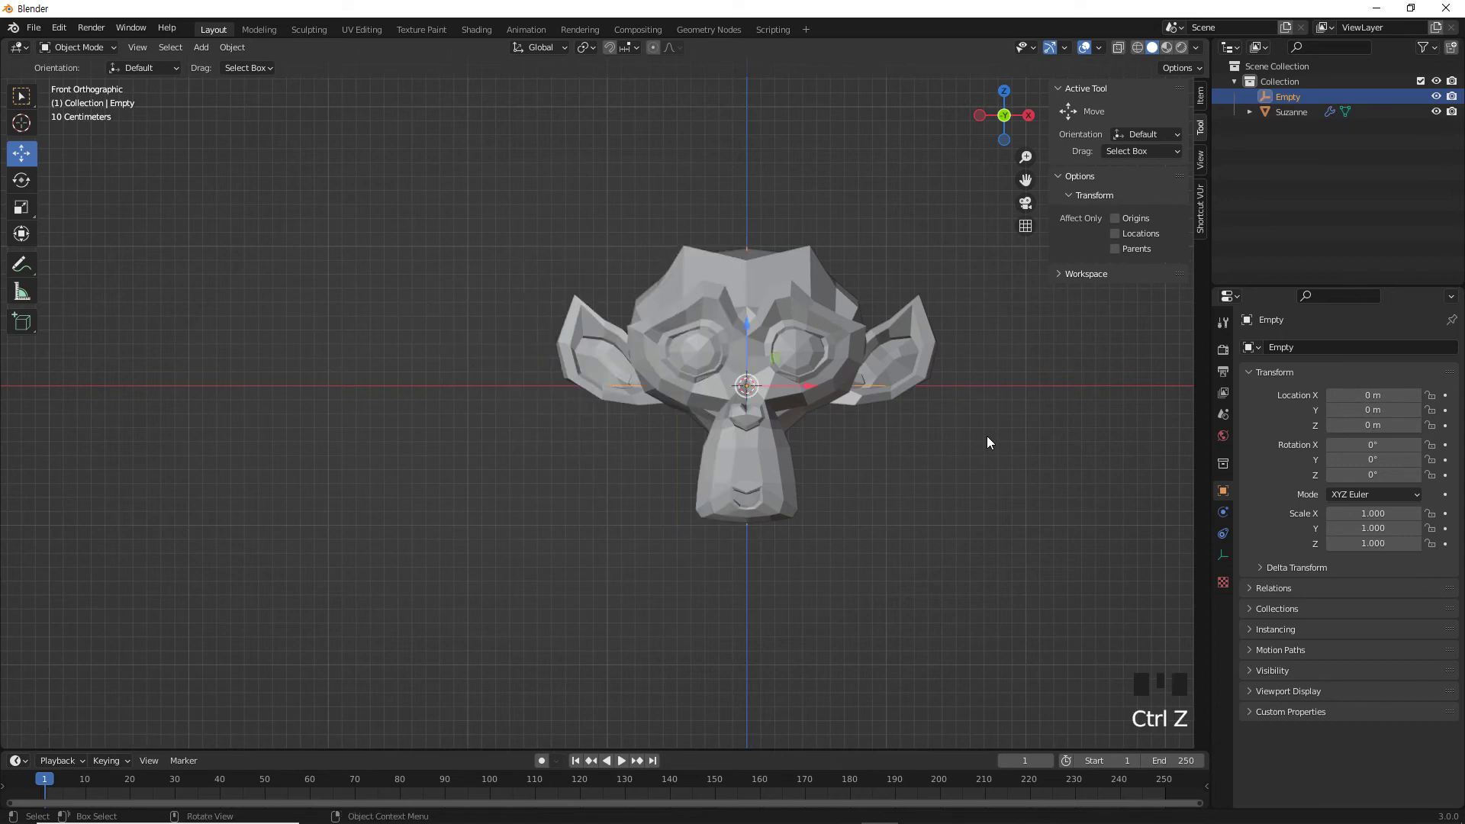
left_click(988, 441)
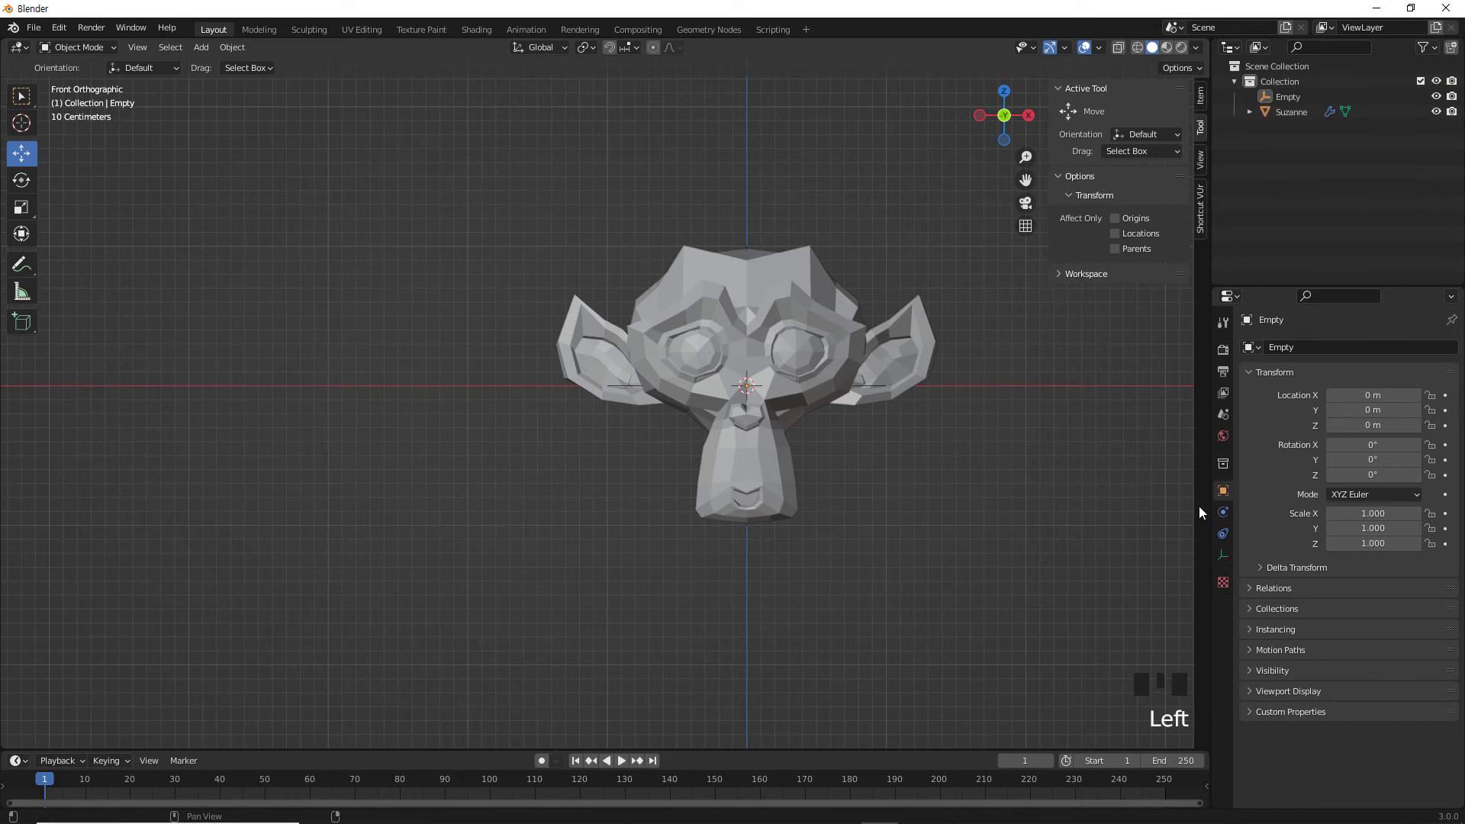
left_click(1292, 113)
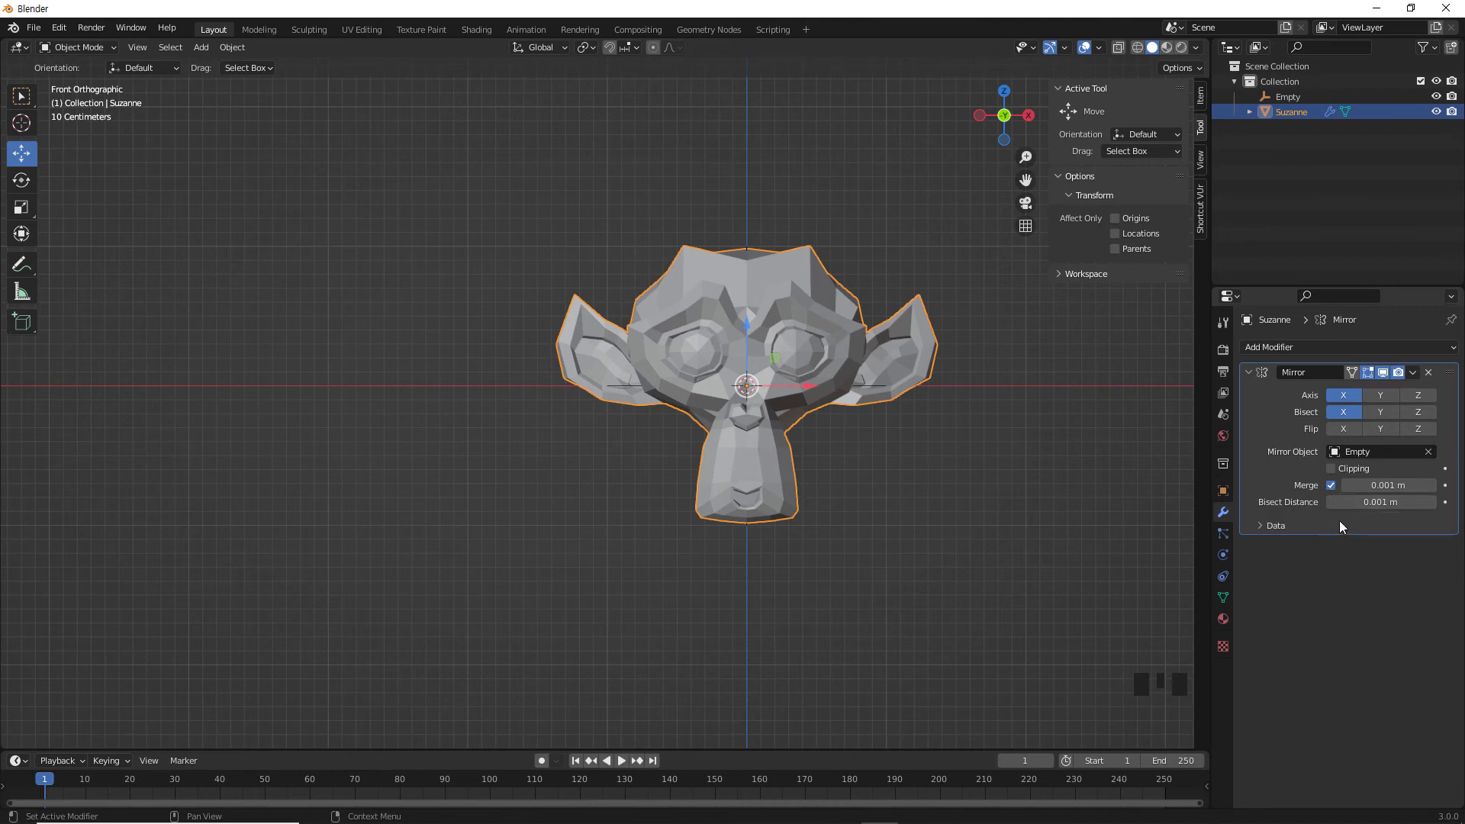
Turn off Bisect on the X axis and clear the Mirror Object in the monkey head's Mirror modifier.
left_click(1344, 412)
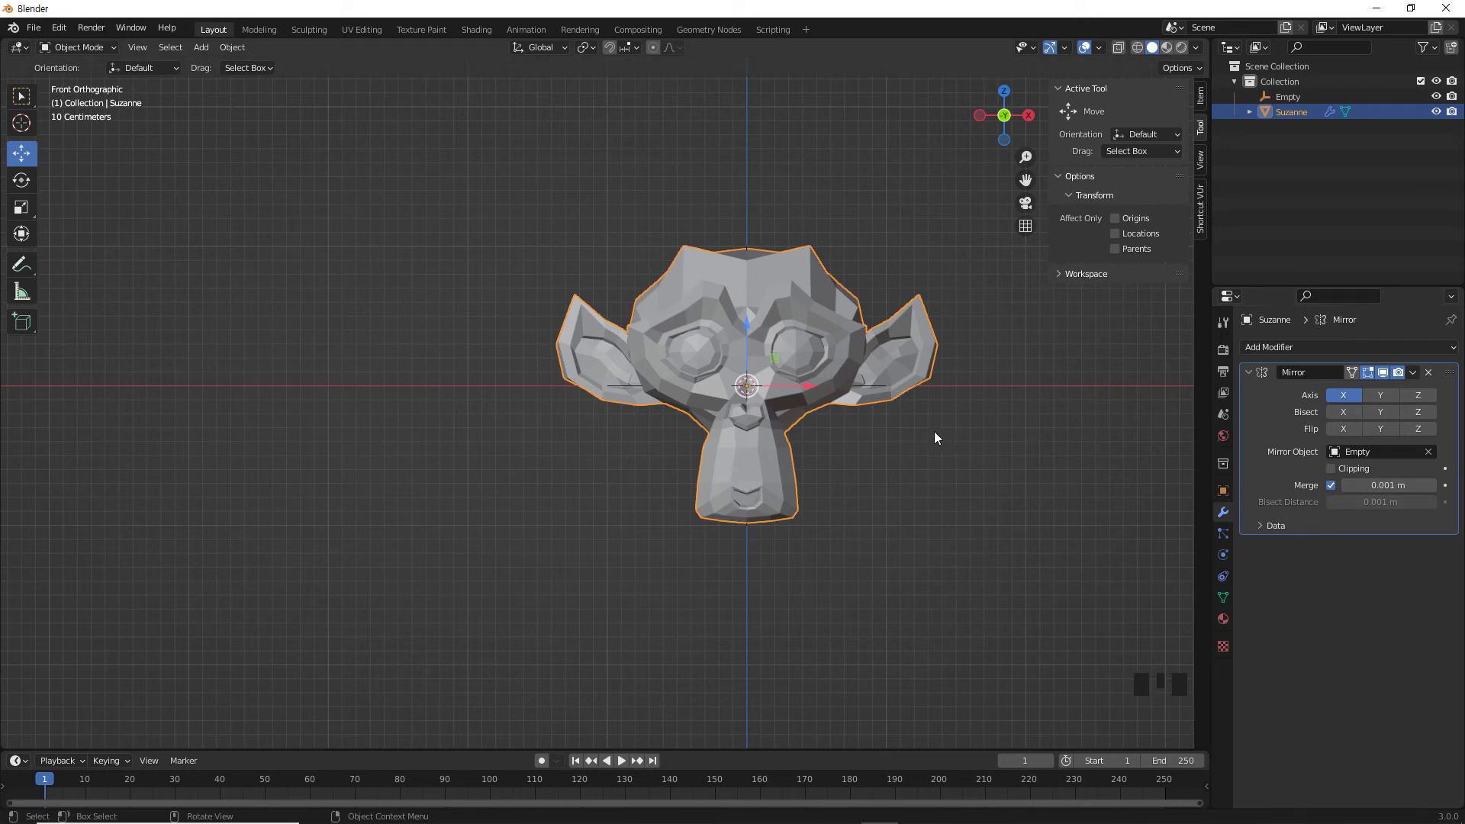
middle_click_drag(916, 431, 720, 376)
scroll(755, 308, "up", 3)
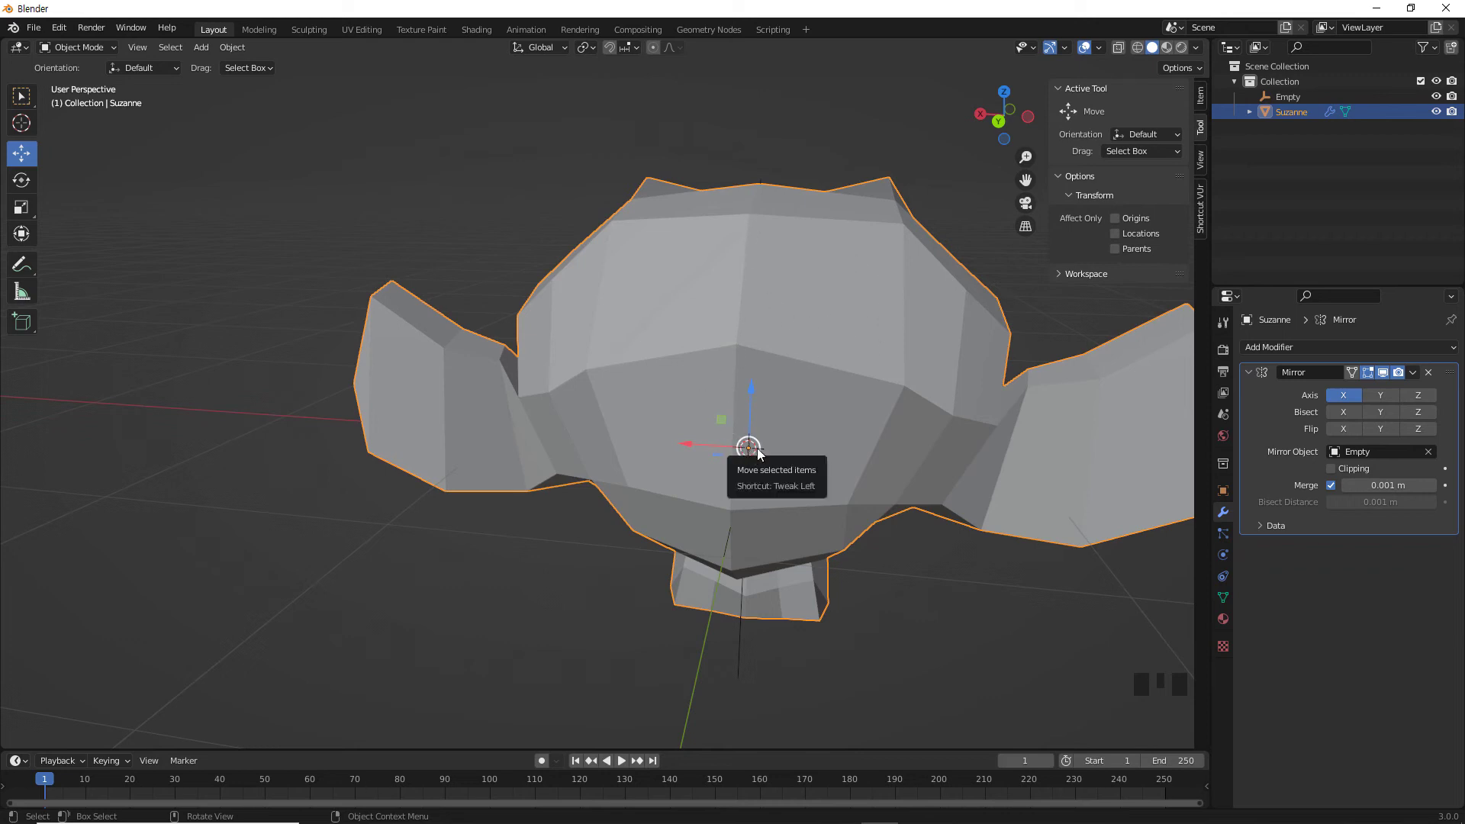
left_click(1428, 451)
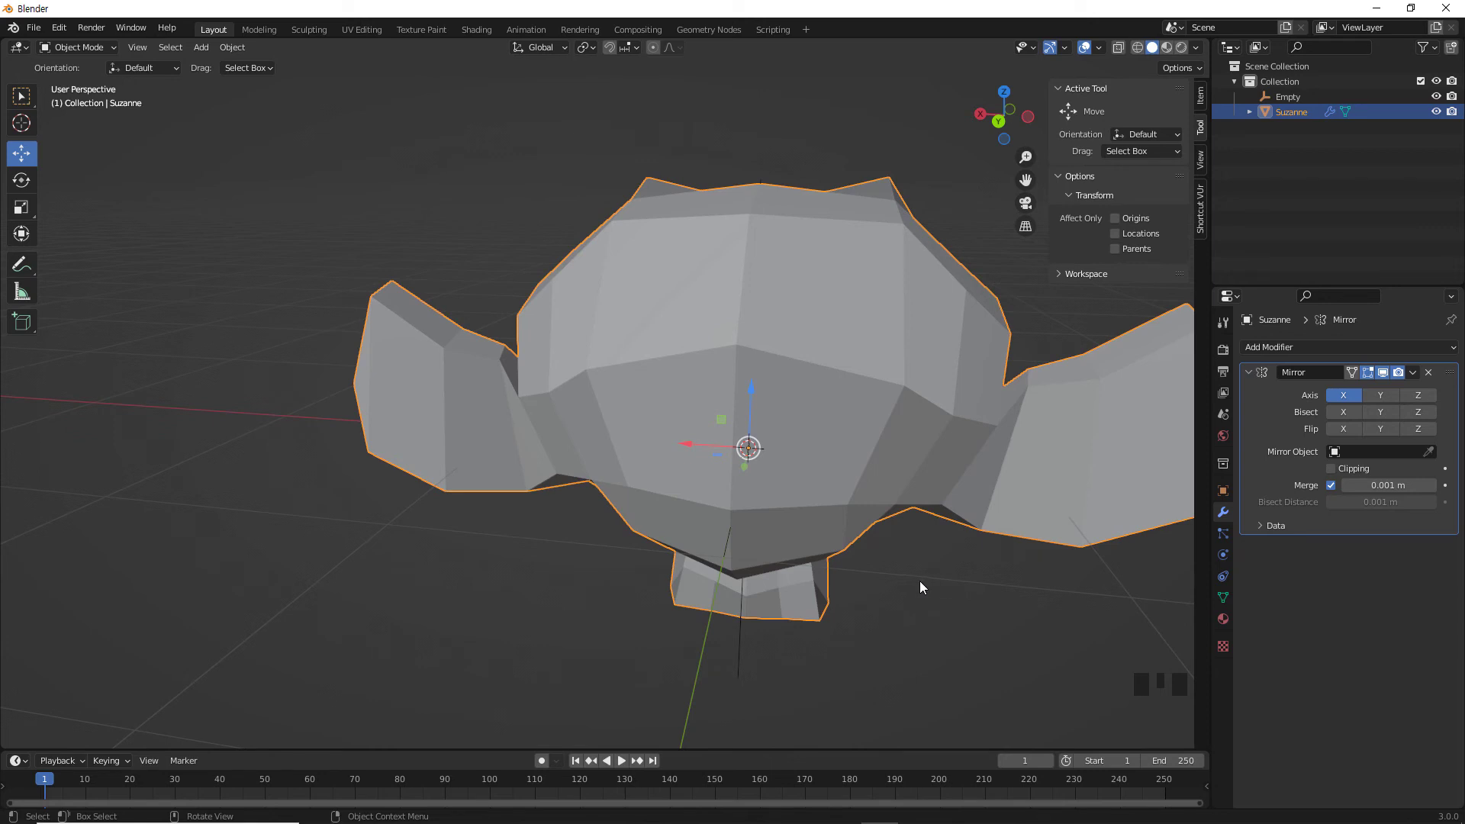
middle_click_drag(920, 586, 949, 559)
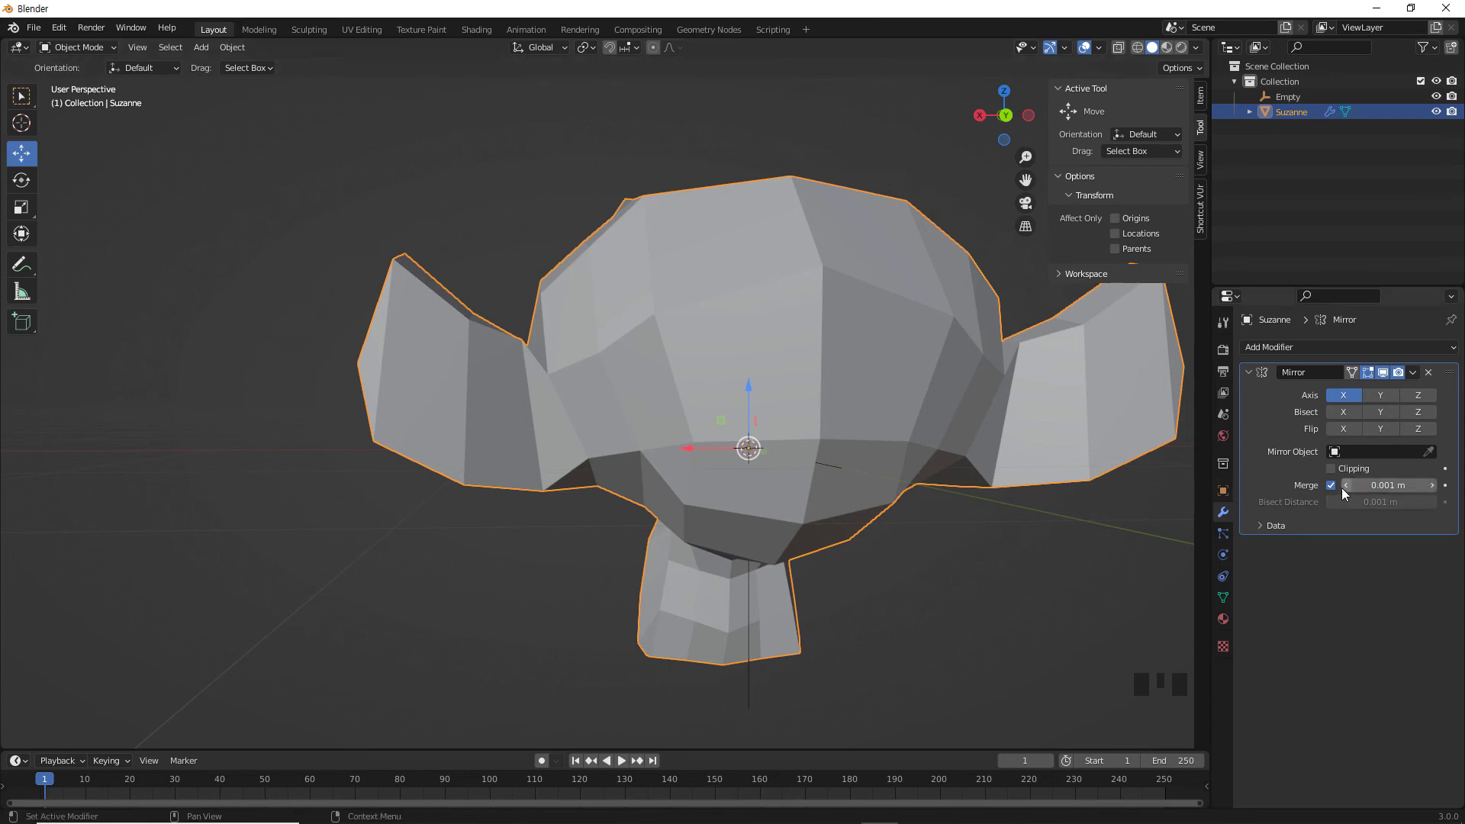
Disable Merge in the Mirror modifier, add a level 2 Subdivision modifier to the monkey head, and inspect the centre seam.
scroll(830, 428, "down", 1)
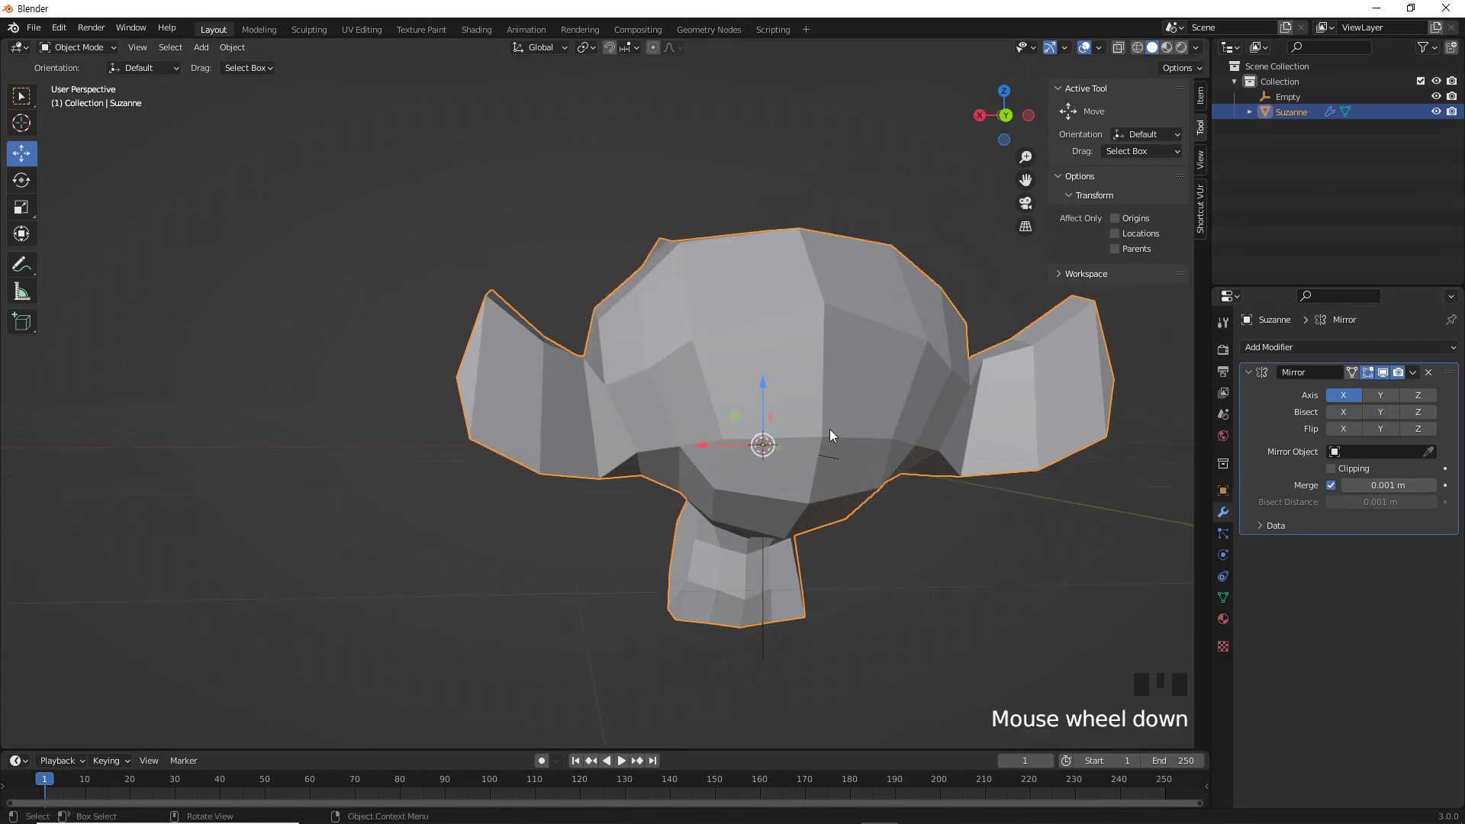
left_click(1330, 485)
left_click(707, 372)
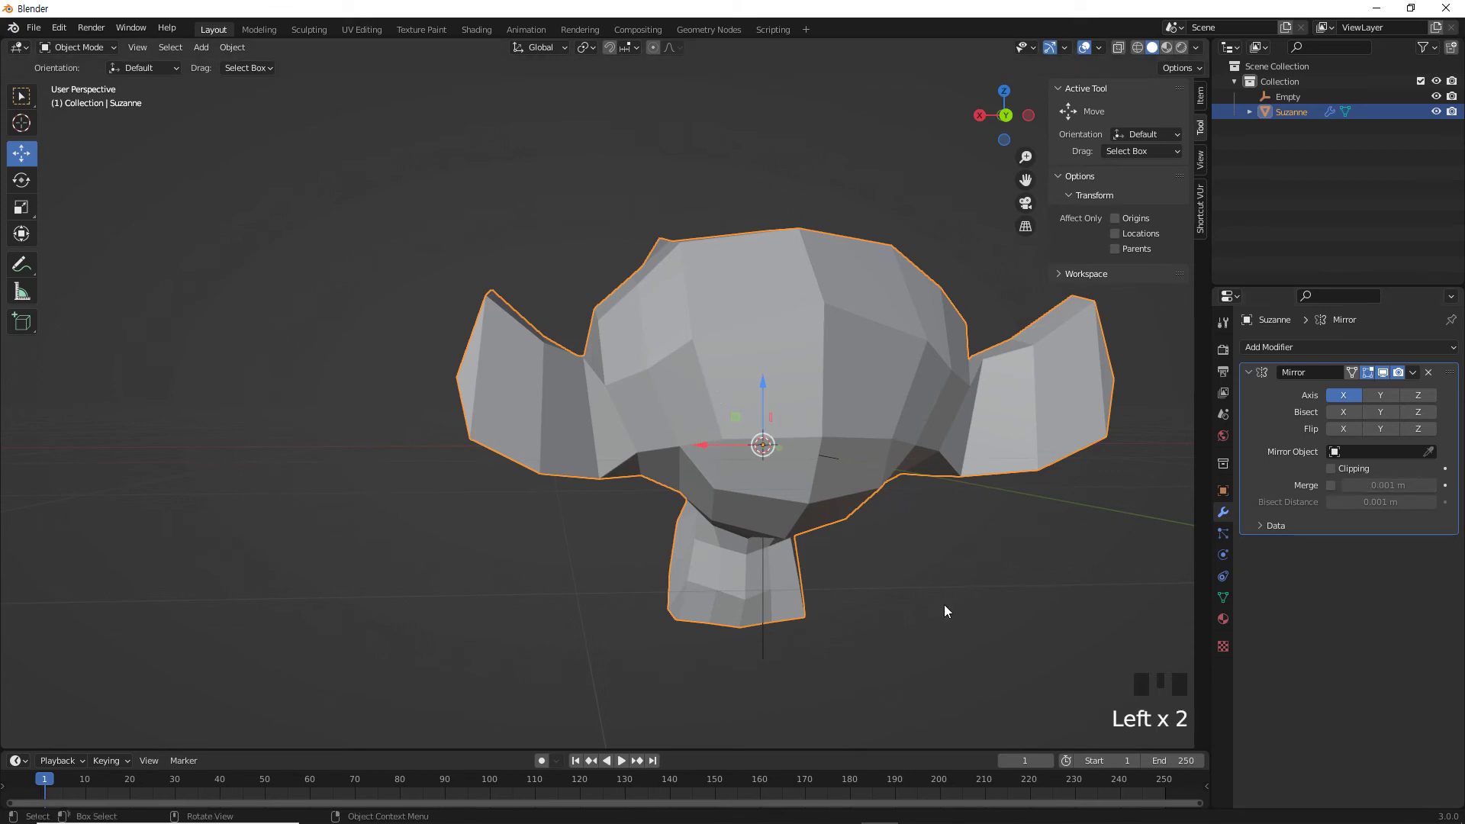
key("ctrl+2")
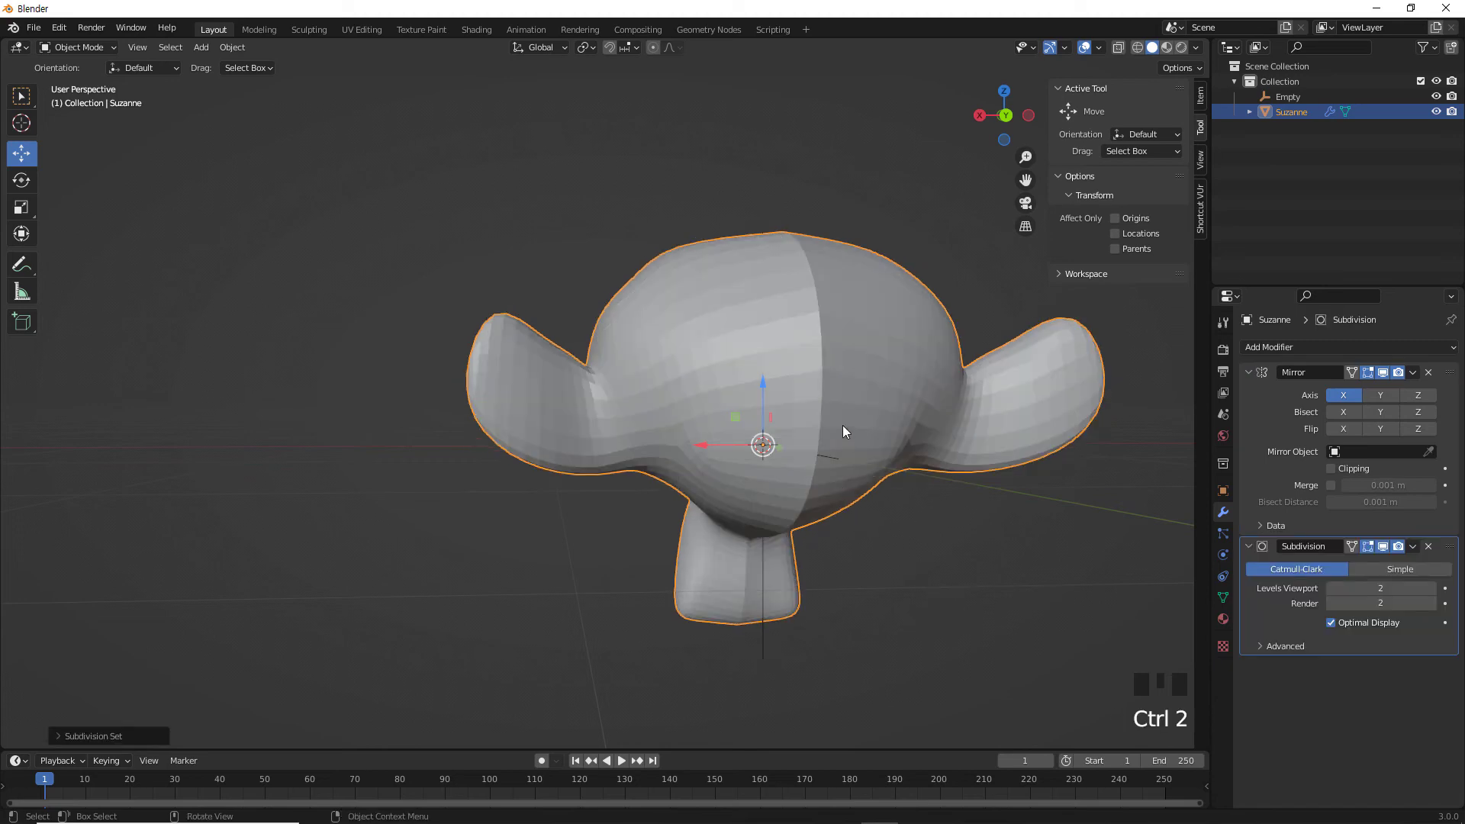
middle_click_drag(886, 548, 798, 348)
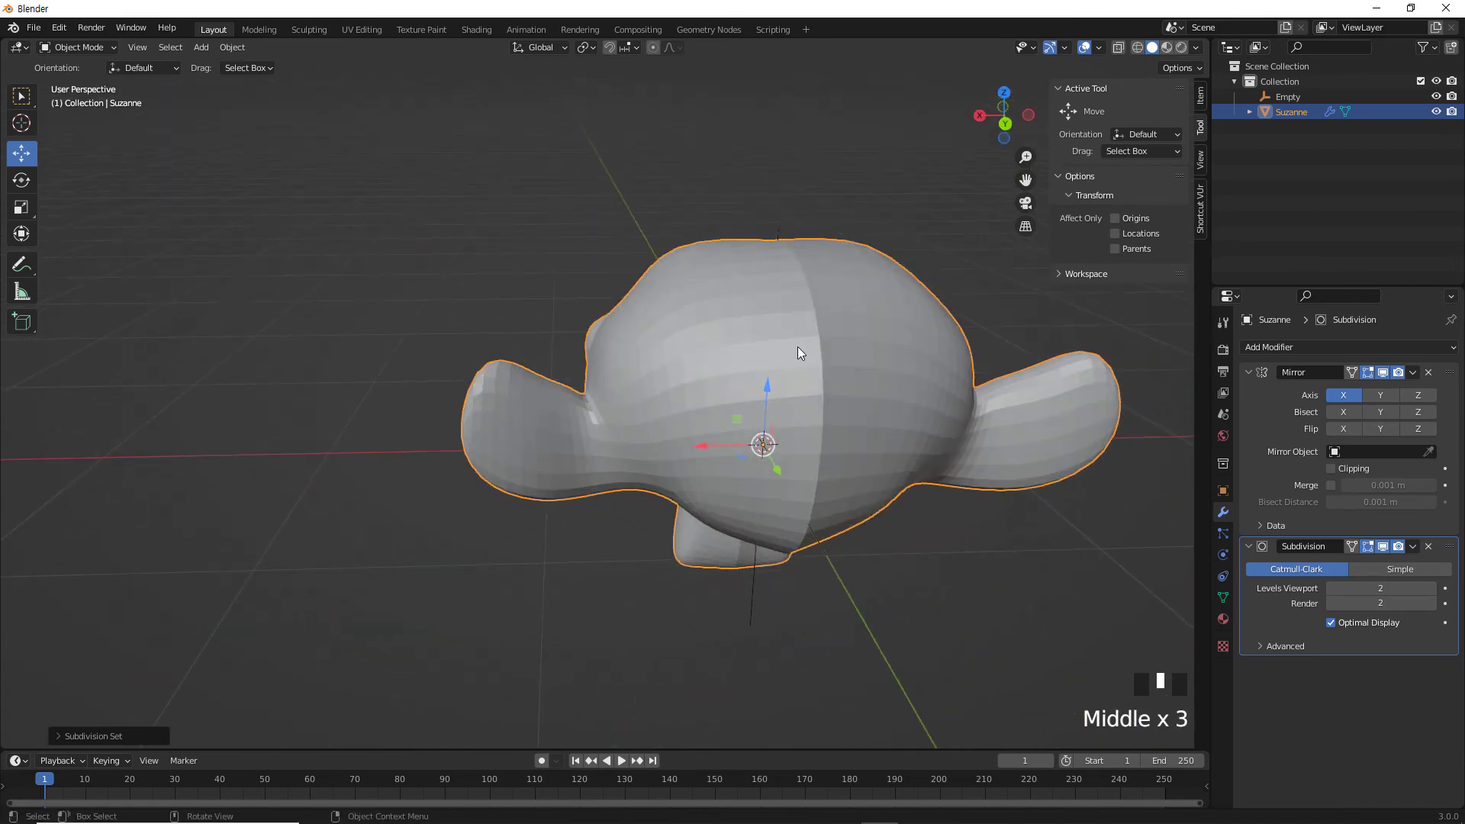
middle_click_drag(826, 441, 795, 304)
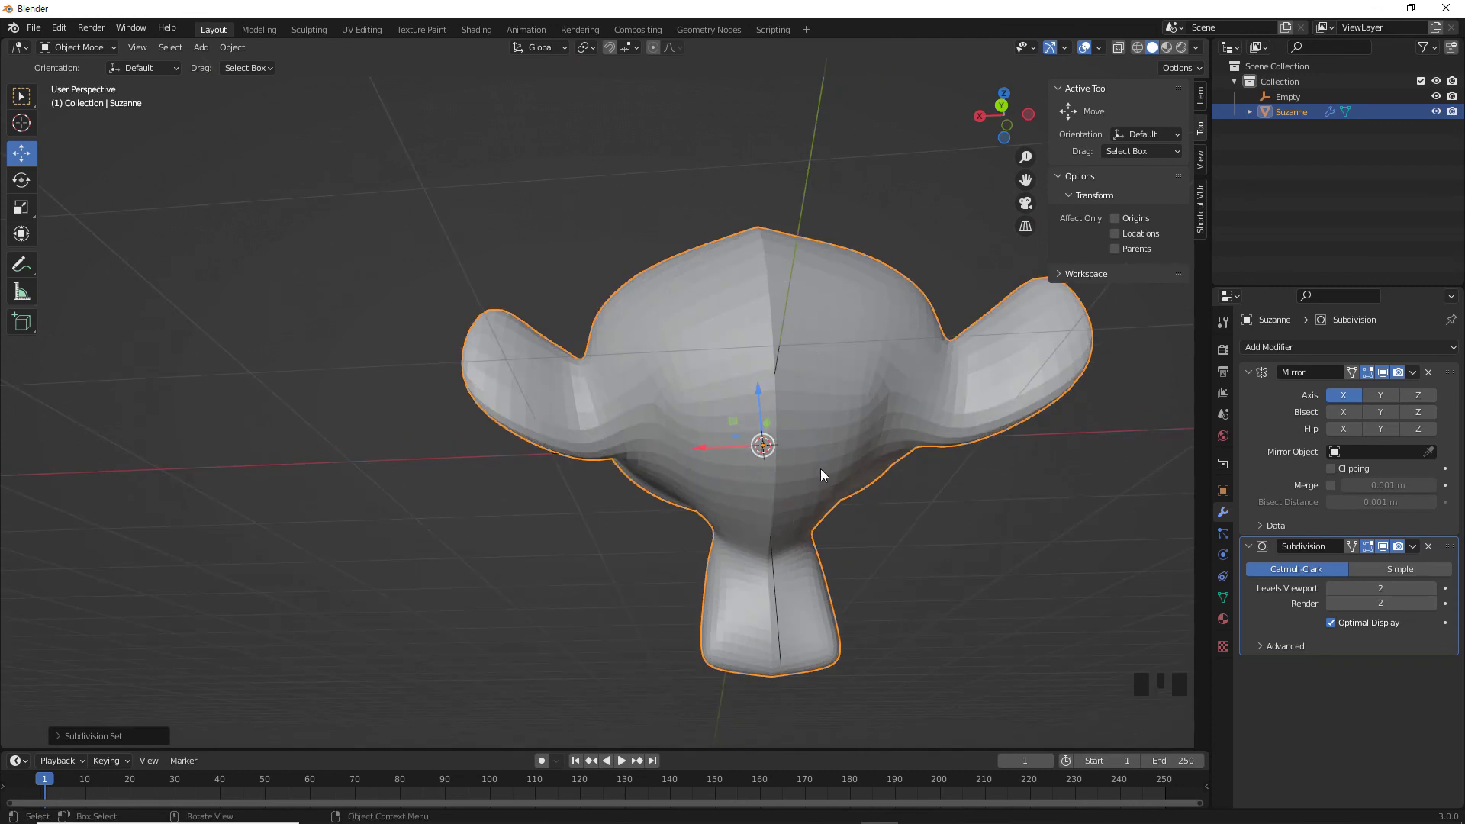
middle_click_drag(832, 433, 859, 459)
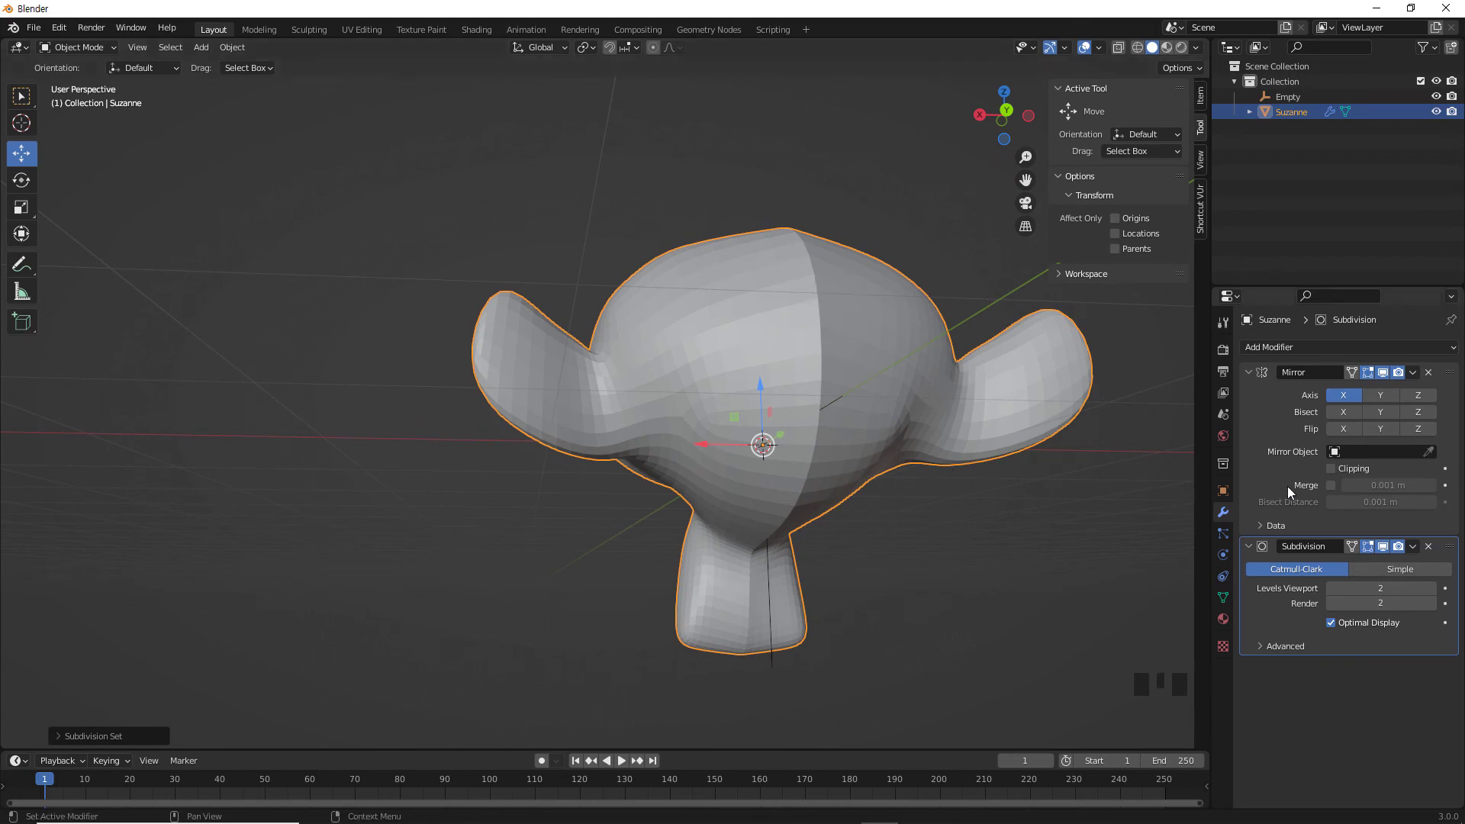
Re-enable Merge in the Mirror modifier and compare the head's centre seam by switching Merge off and on again.
left_click(1331, 485)
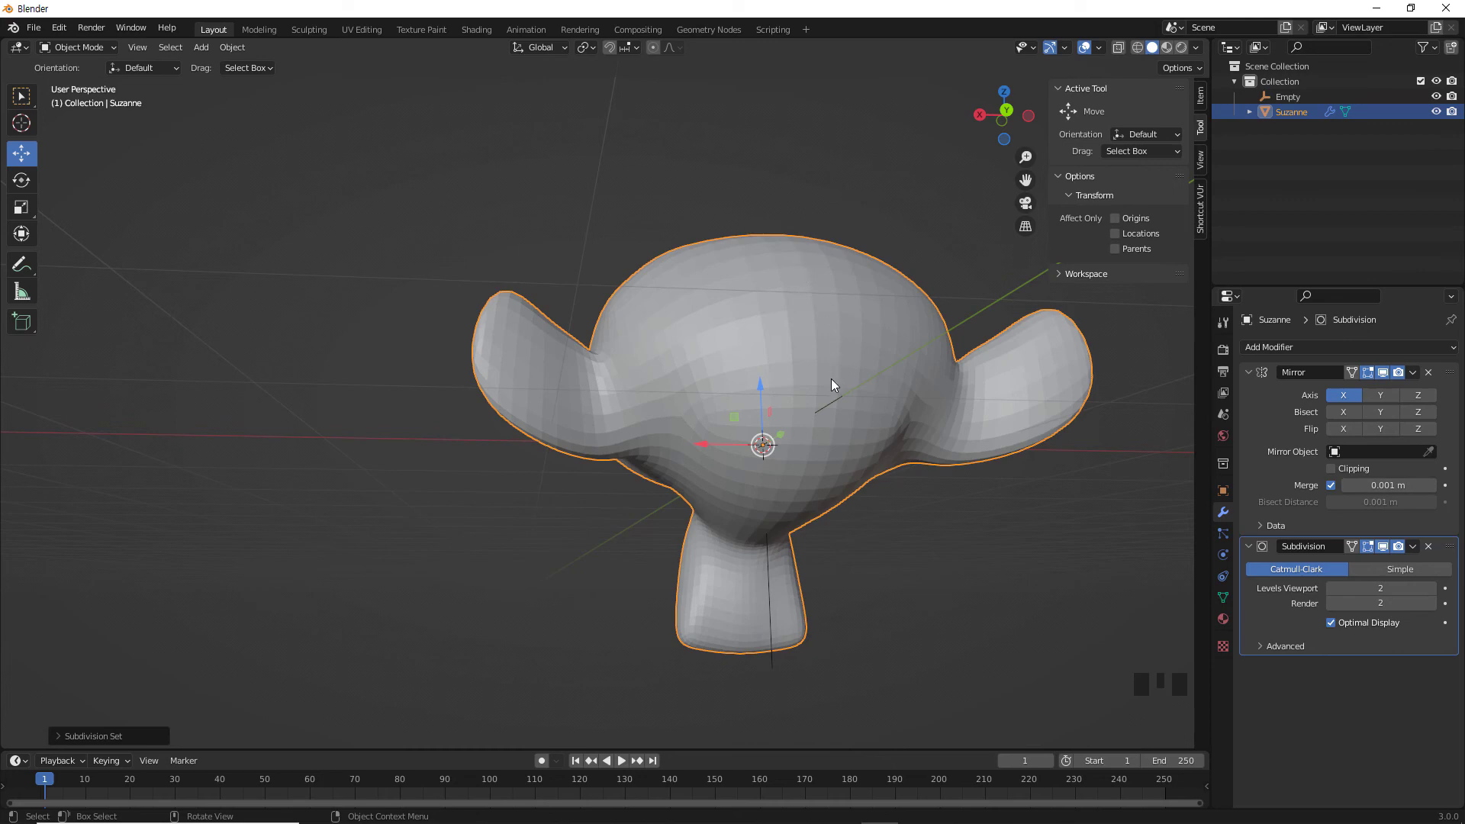
middle_click_drag(758, 425, 887, 231)
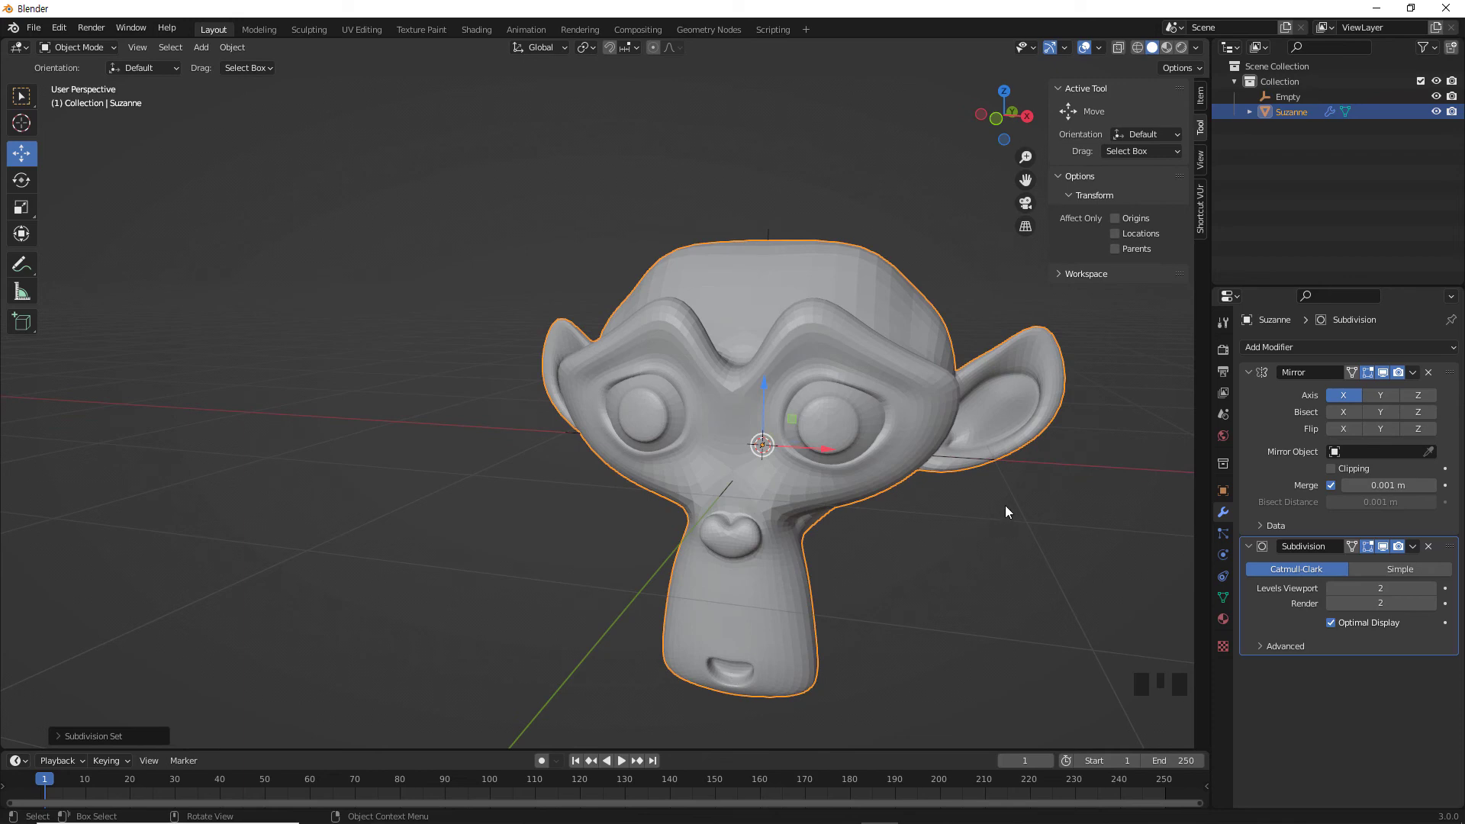
middle_click_drag(1005, 506, 1123, 534)
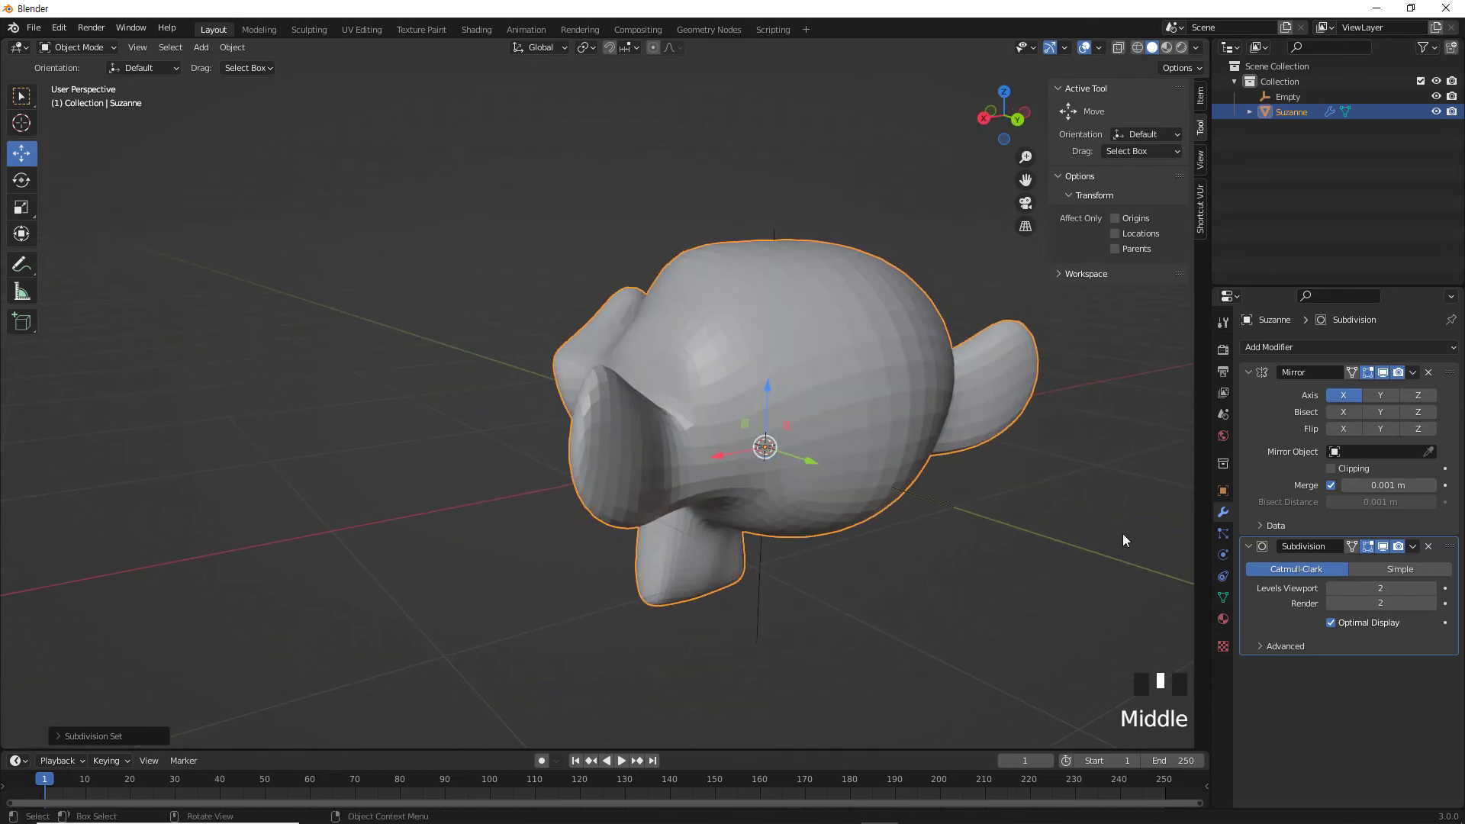
left_click(1331, 485)
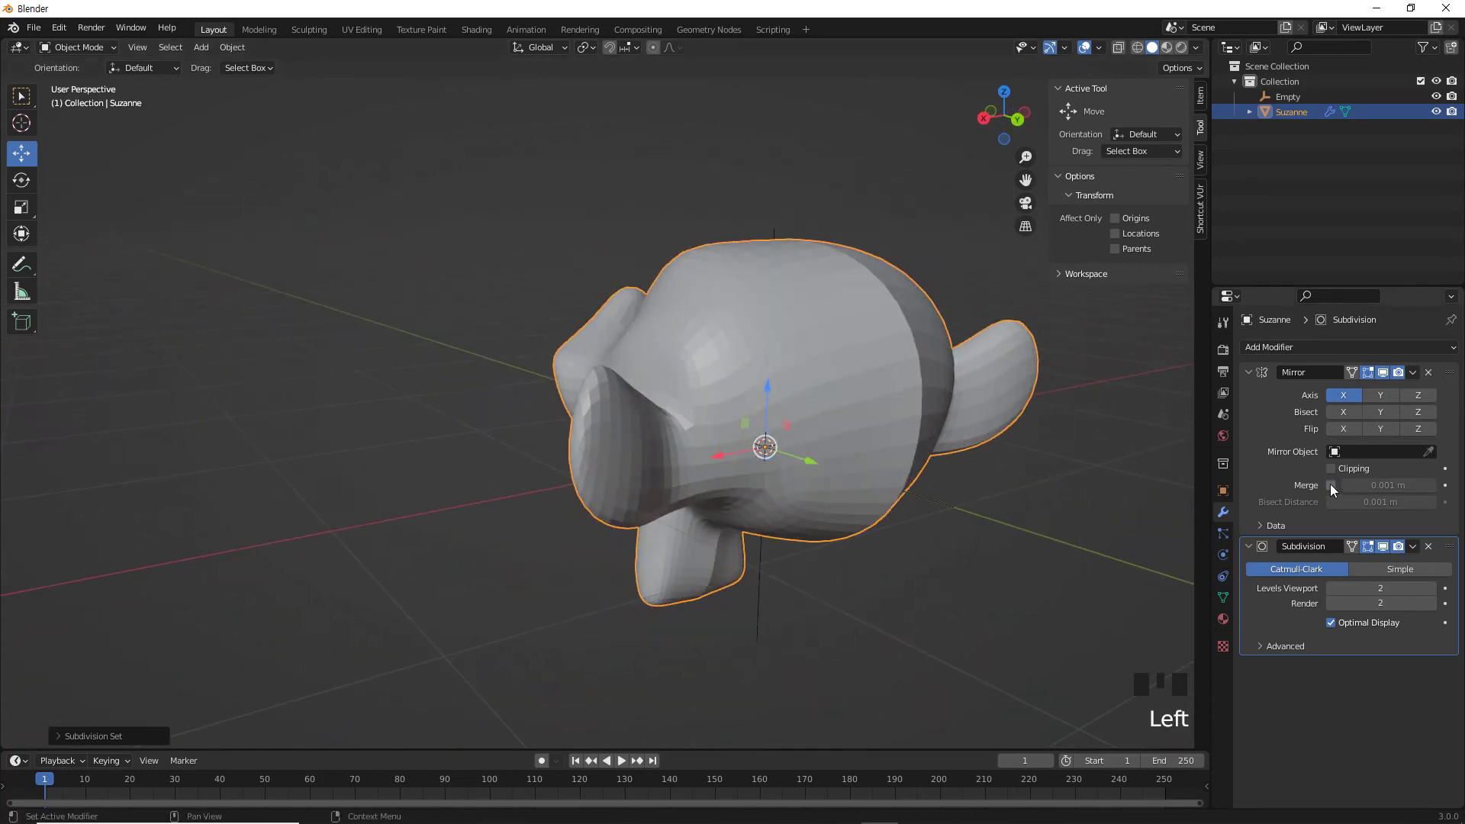
left_click(1330, 485)
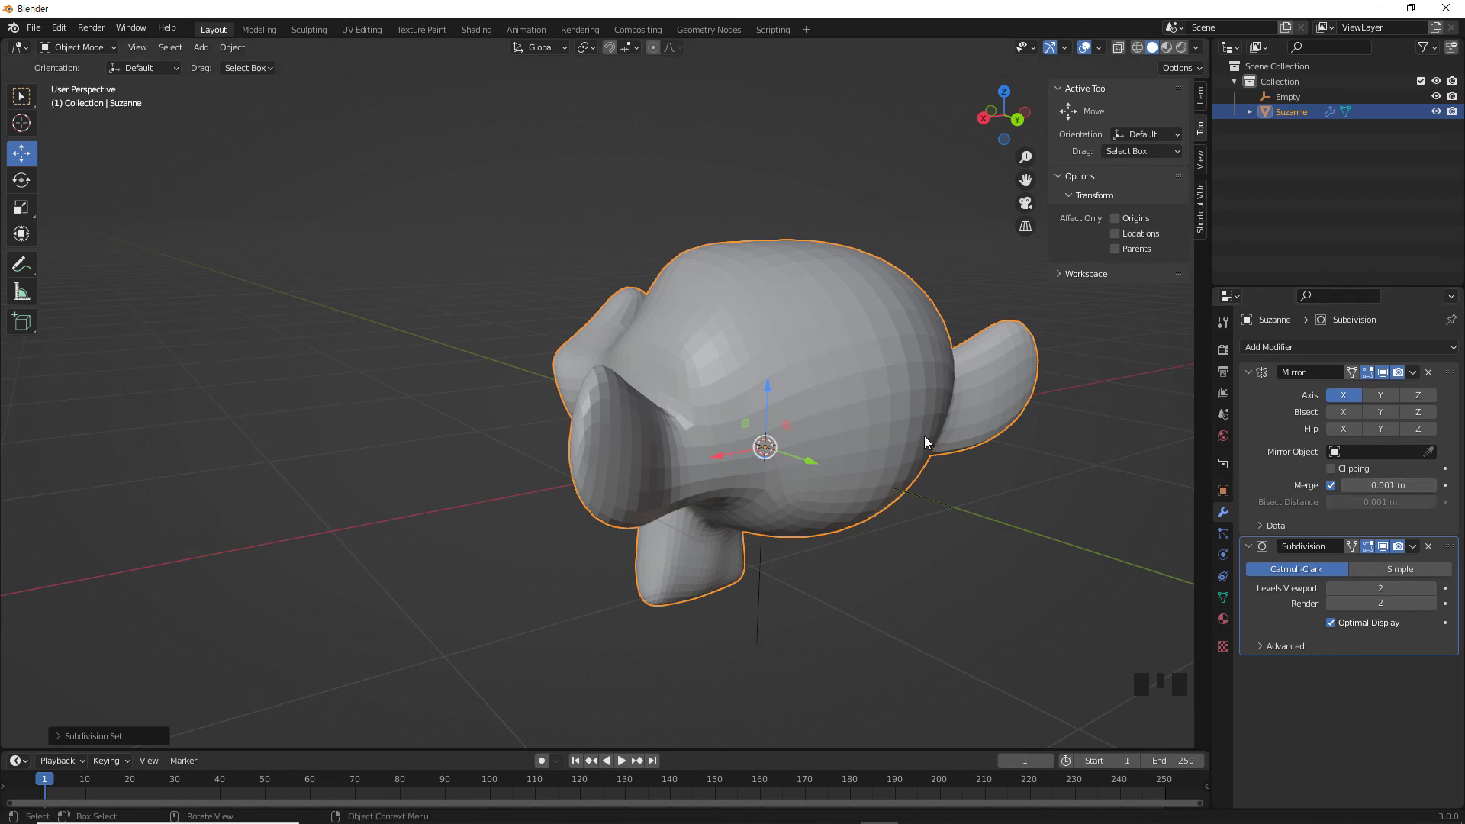
Try a Merge distance of 0.002 m in the Mirror modifier, restore it to 0.001 m, and inspect the head.
middle_click_drag(921, 435, 869, 403)
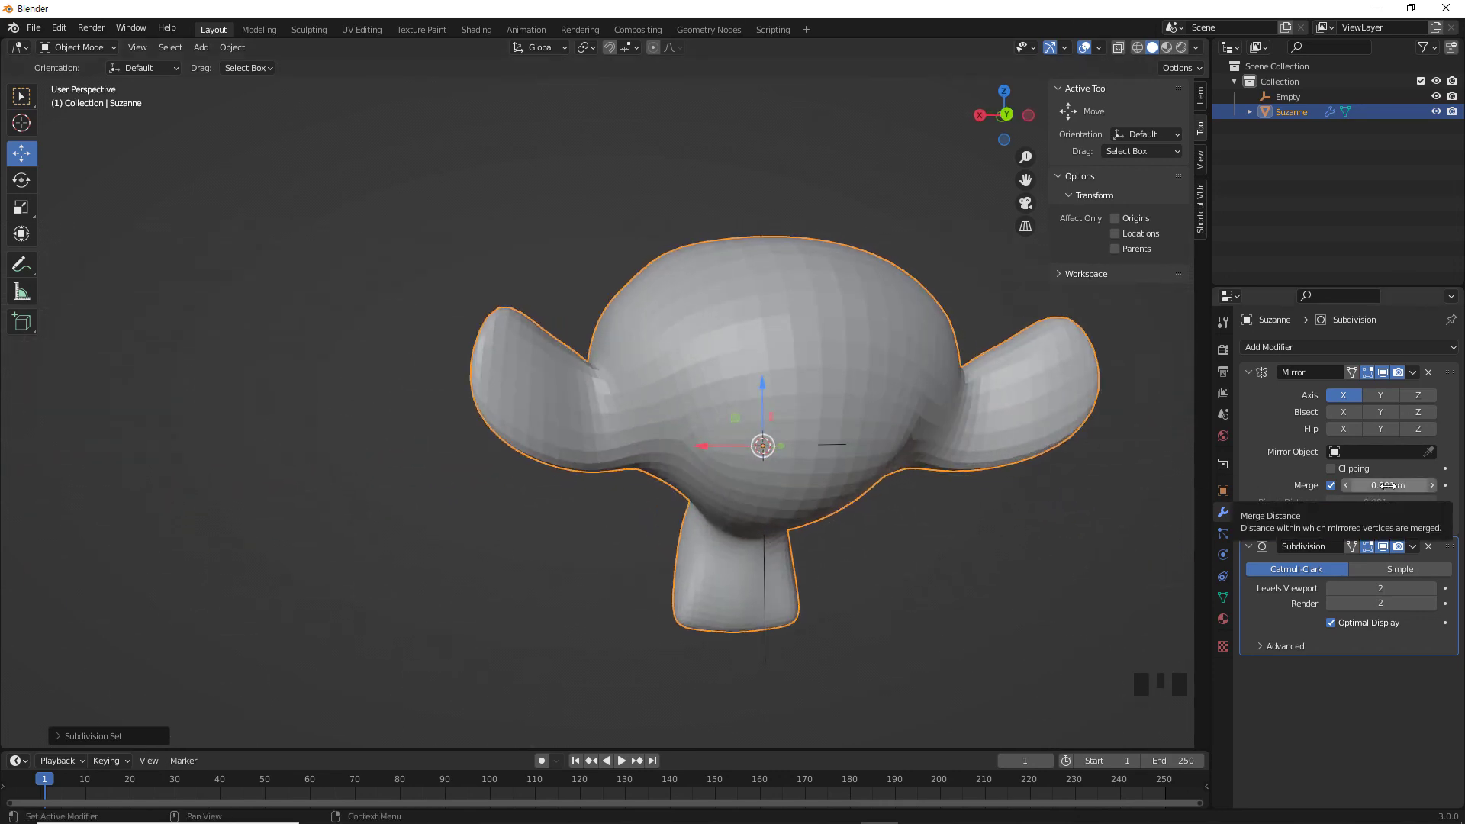
mouse_move(1387, 485)
left_mouse_down()
mouse_move(1362, 485)
mouse_move(1387, 486)
left_mouse_up()
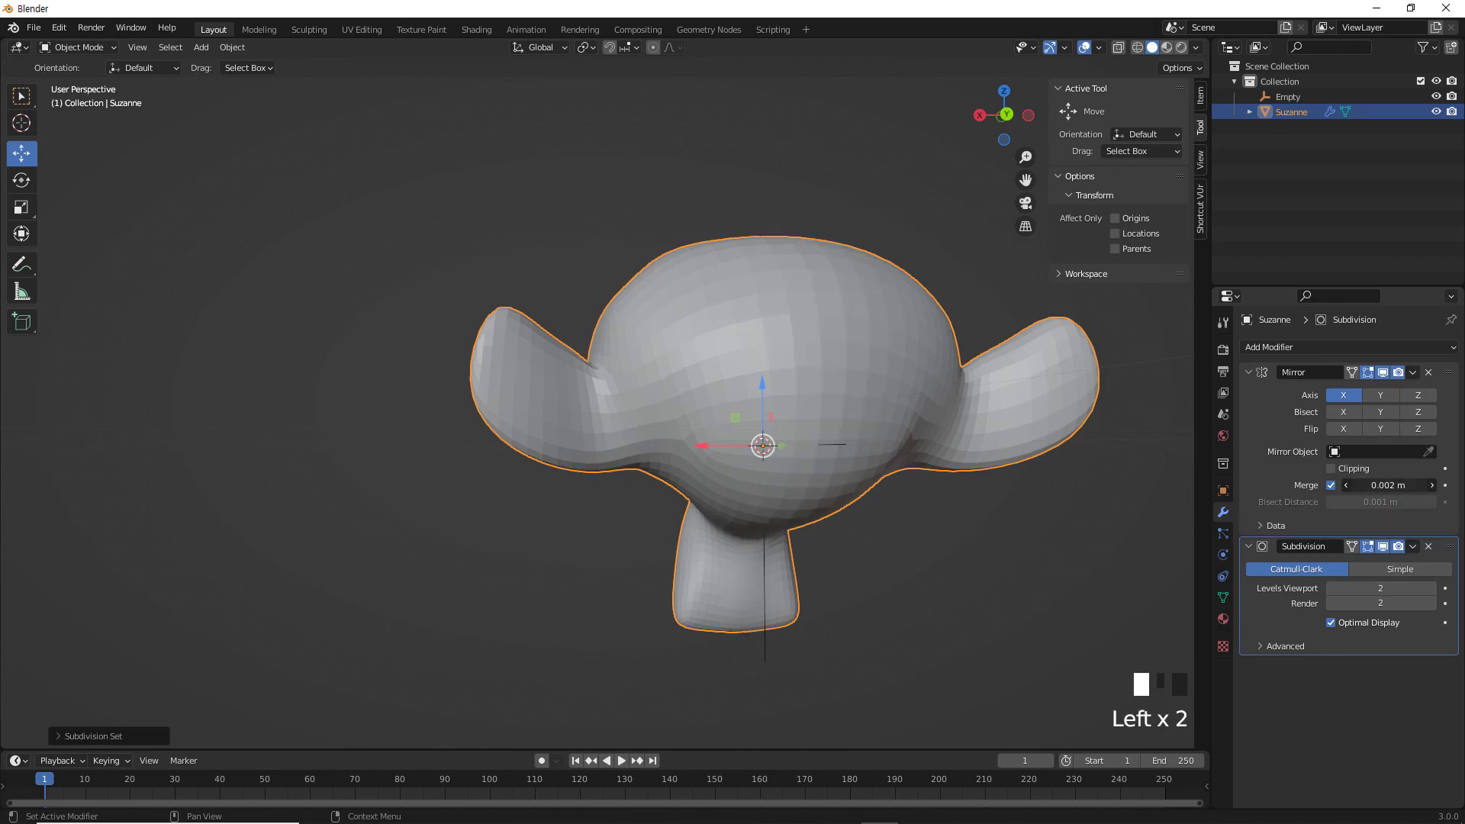
left_click(1387, 485)
type("0.001")
key("Return")
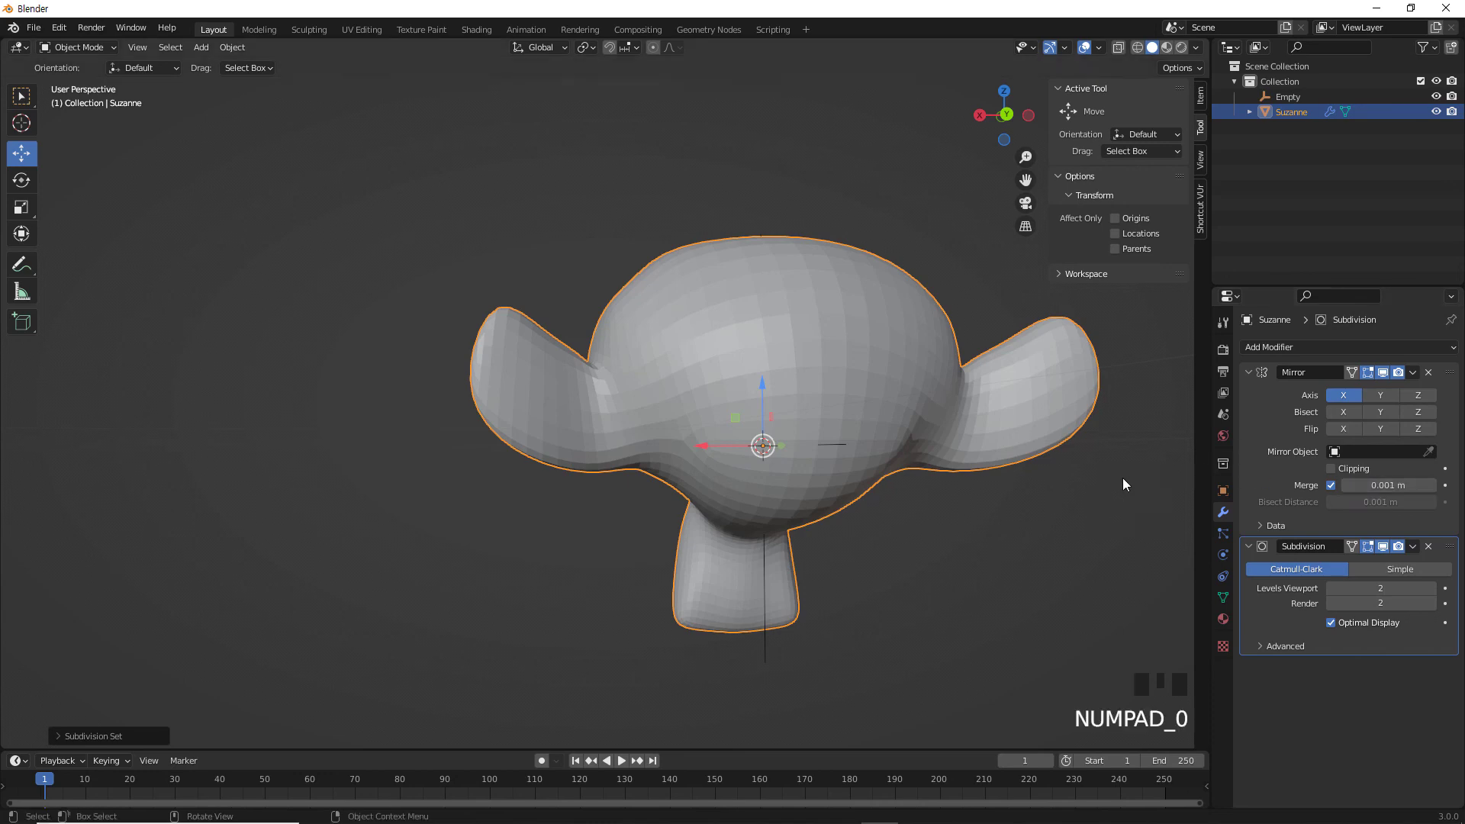
middle_click_drag(906, 552, 992, 564)
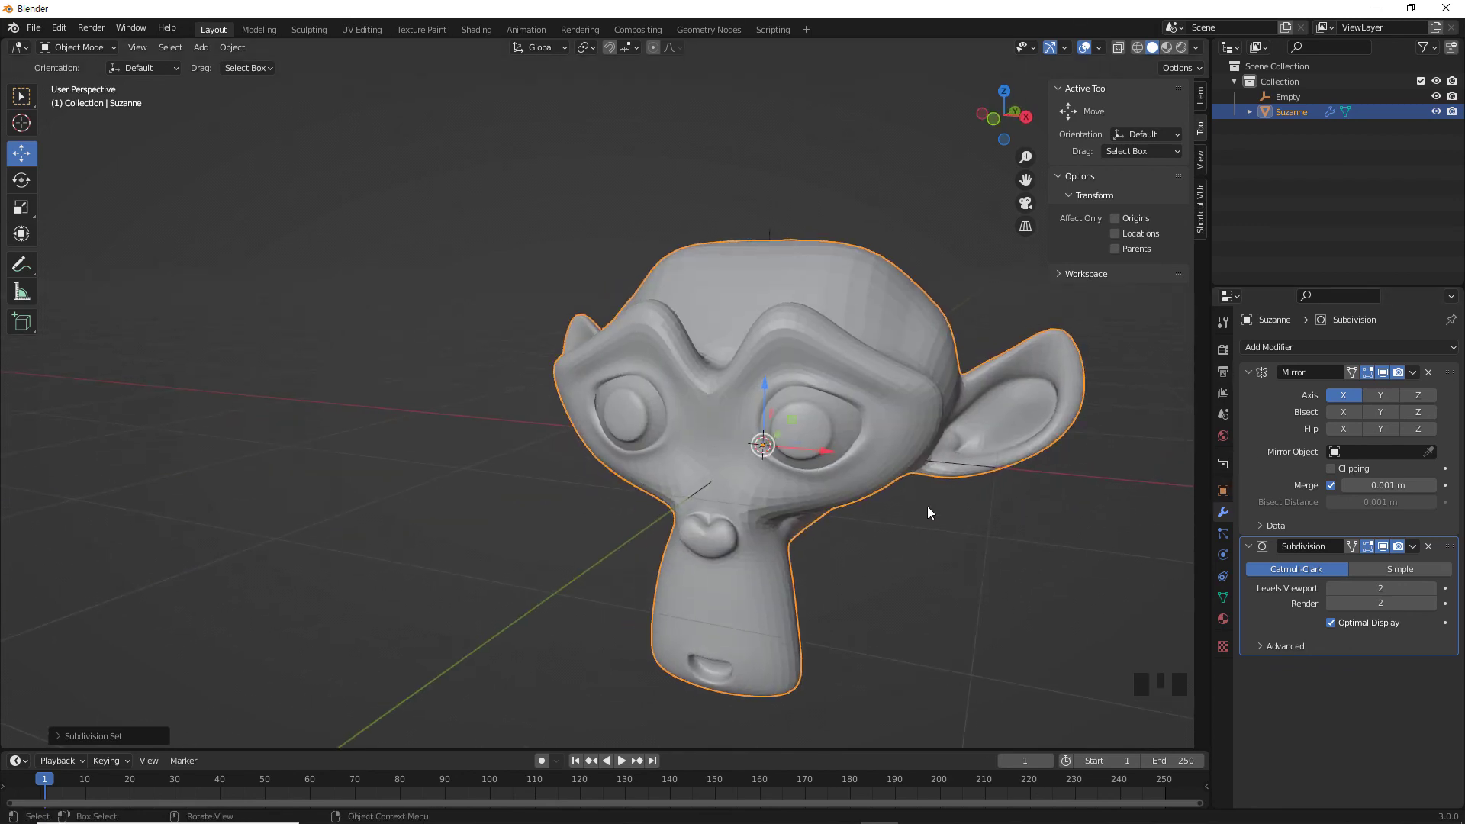
middle_click_drag(932, 509, 887, 466, "shift")
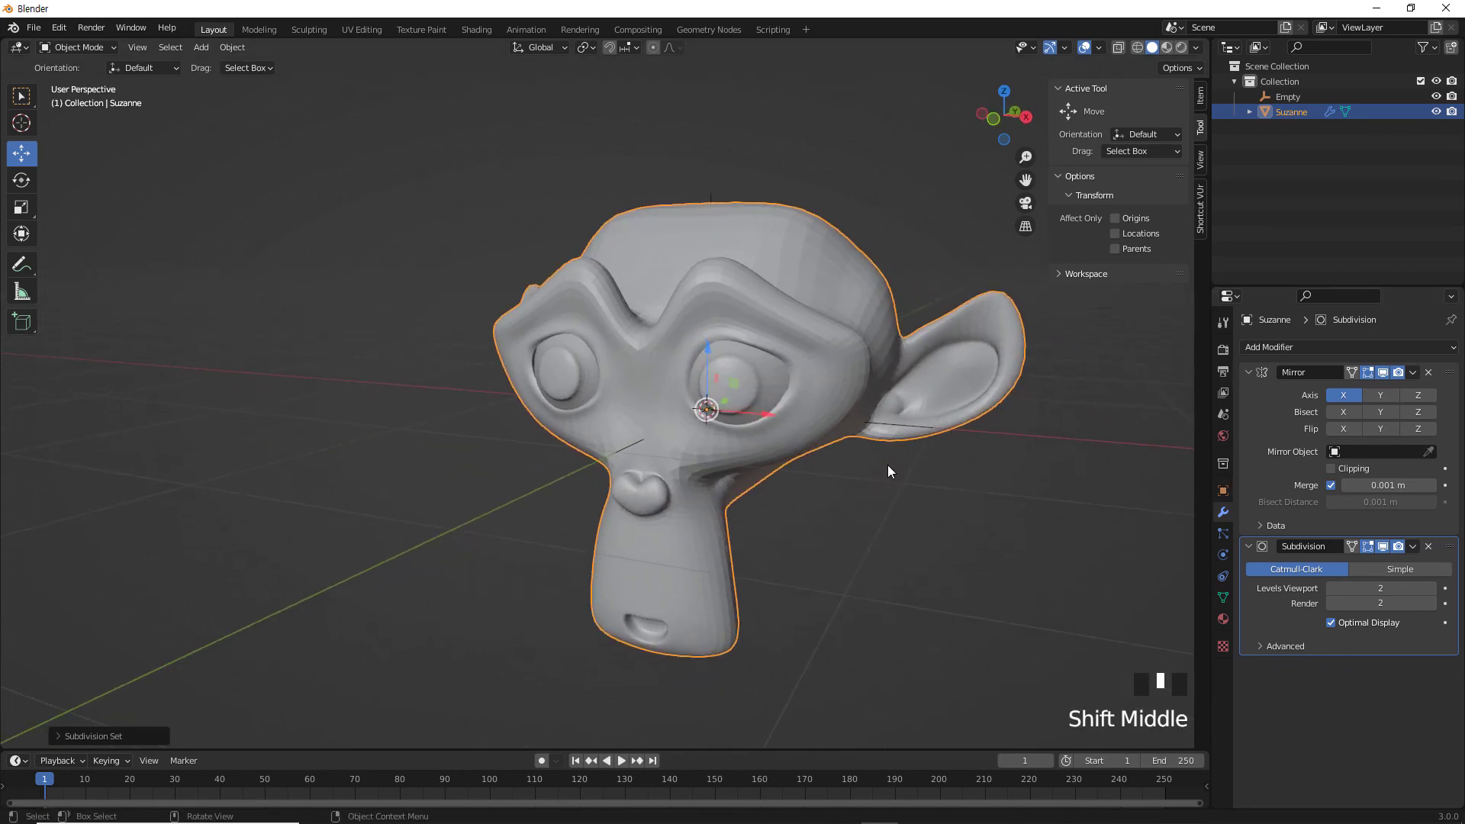